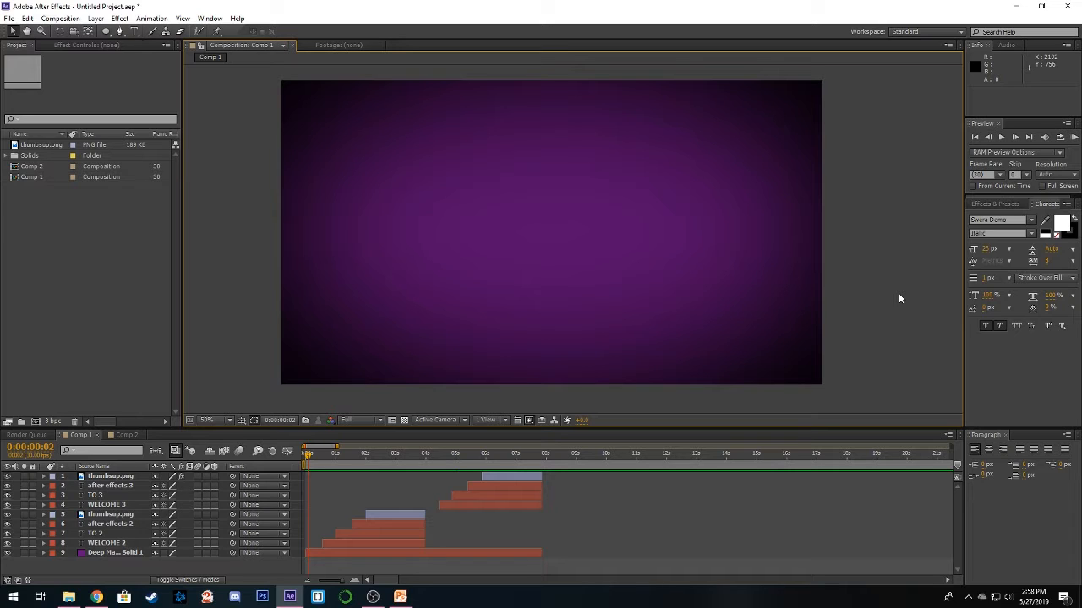
# - Play a RAM preview of Comp 1, stop it, and return the current time to 0:00:00:00
pyautogui.click(1074, 137)
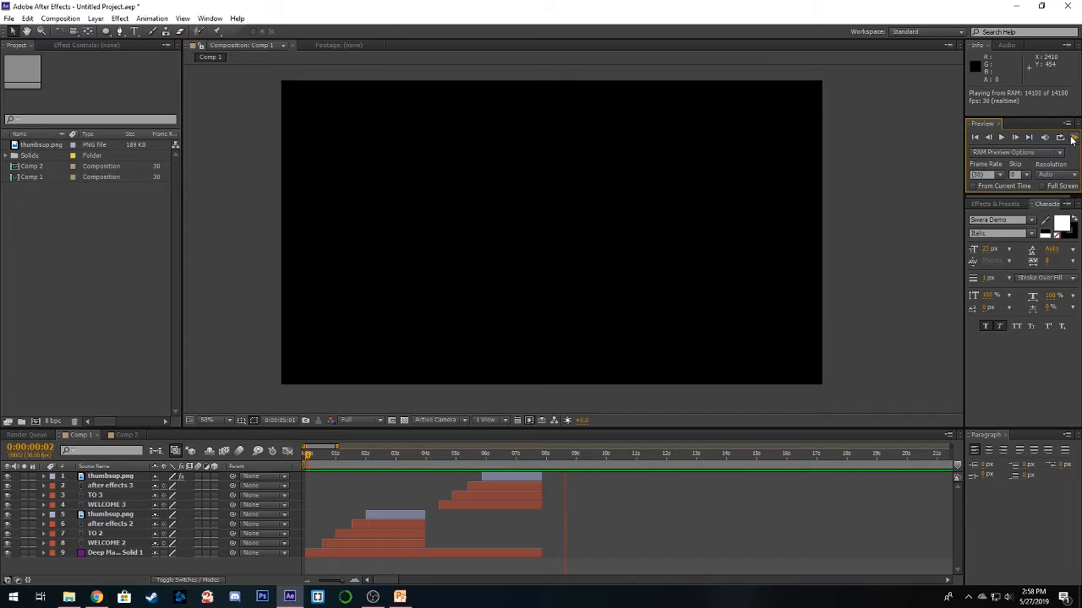
pyautogui.click(1072, 139)
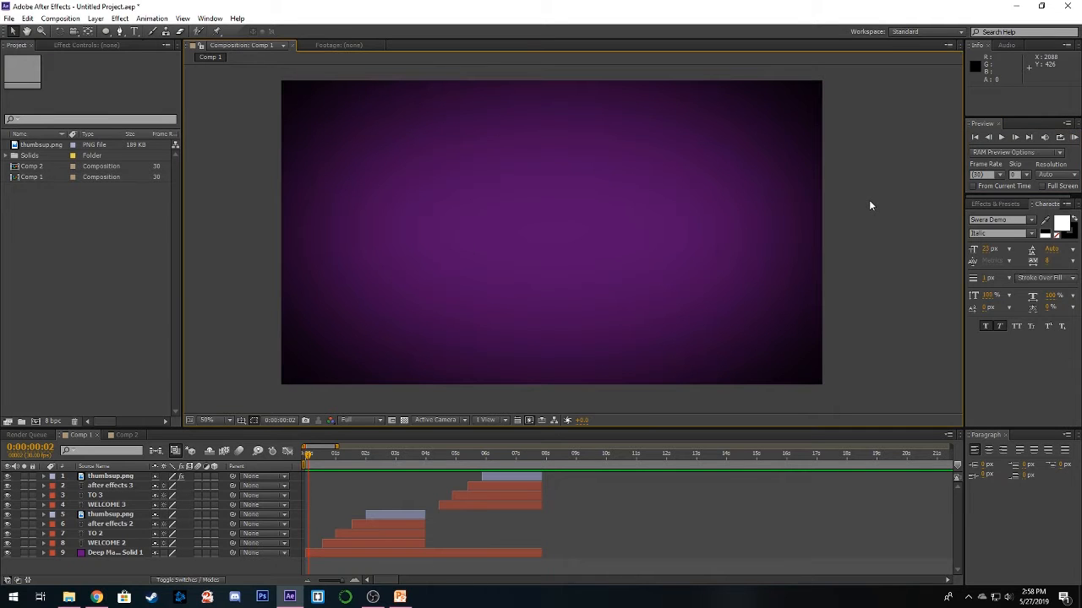
pyautogui.click(505, 455)
pyautogui.moveTo(490, 459); pyautogui.dragTo(306, 456)
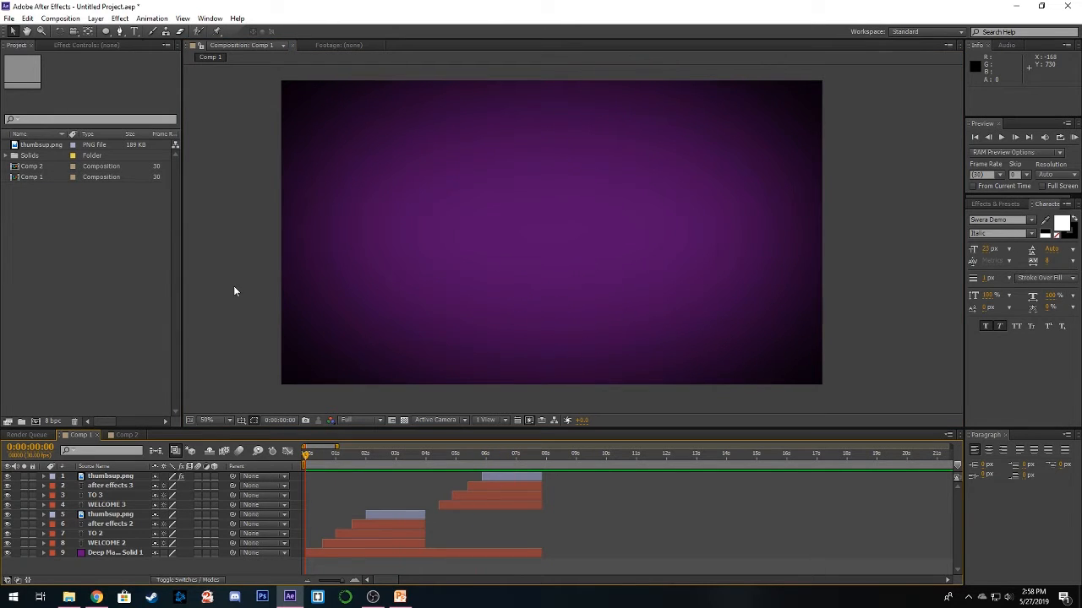
# - Examine the Comp 1 frame in the composition viewer at different positions and magnifications
pyautogui.moveTo(237, 262)
pyautogui.mouseDown()
pyautogui.moveTo(274, 268)
pyautogui.moveTo(239, 271)
pyautogui.mouseUp()
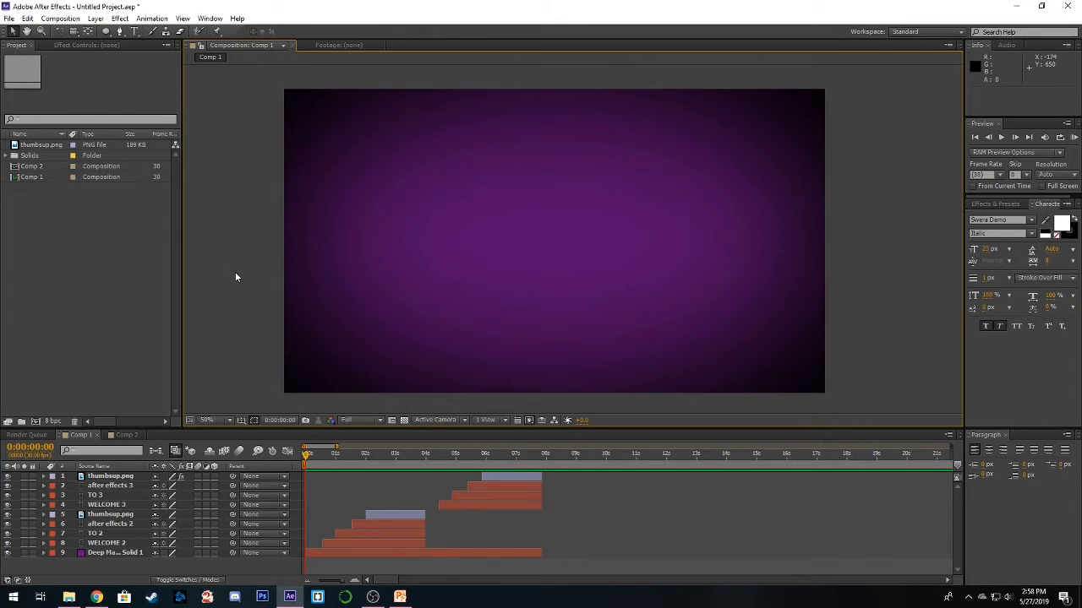
pyautogui.scroll(1, 236, 244)
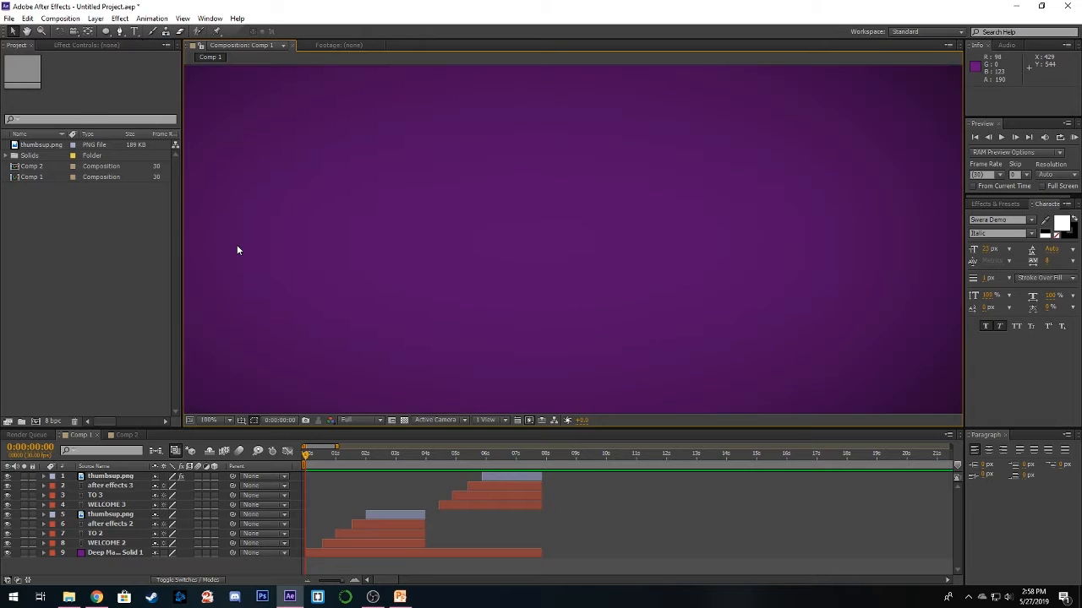
pyautogui.scroll(-1, 236, 244)
pyautogui.moveTo(248, 241); pyautogui.dragTo(232, 231)
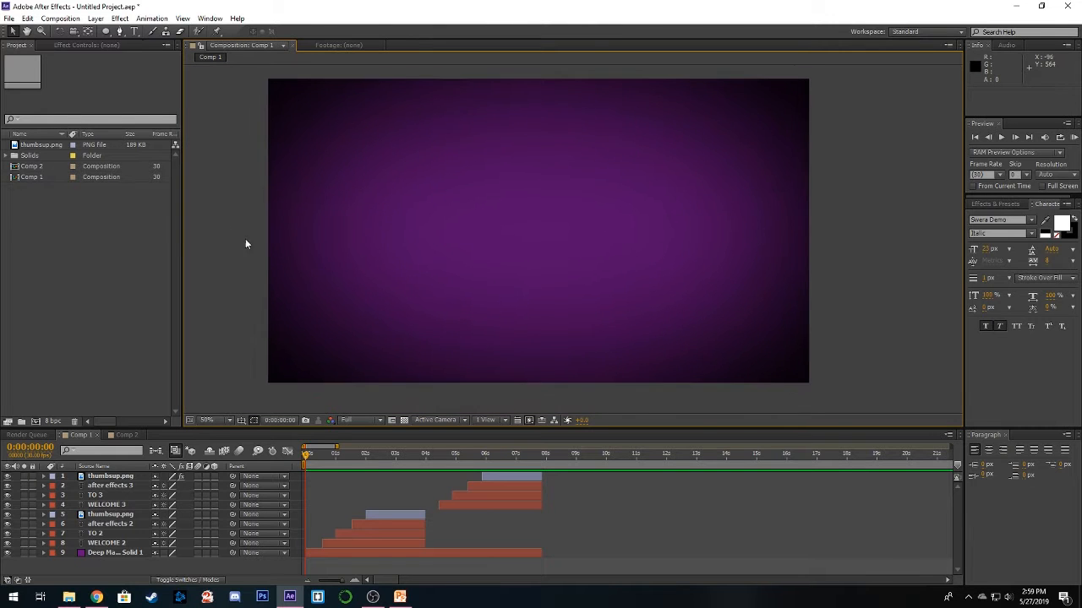
pyautogui.moveTo(536, 242); pyautogui.dragTo(533, 292)
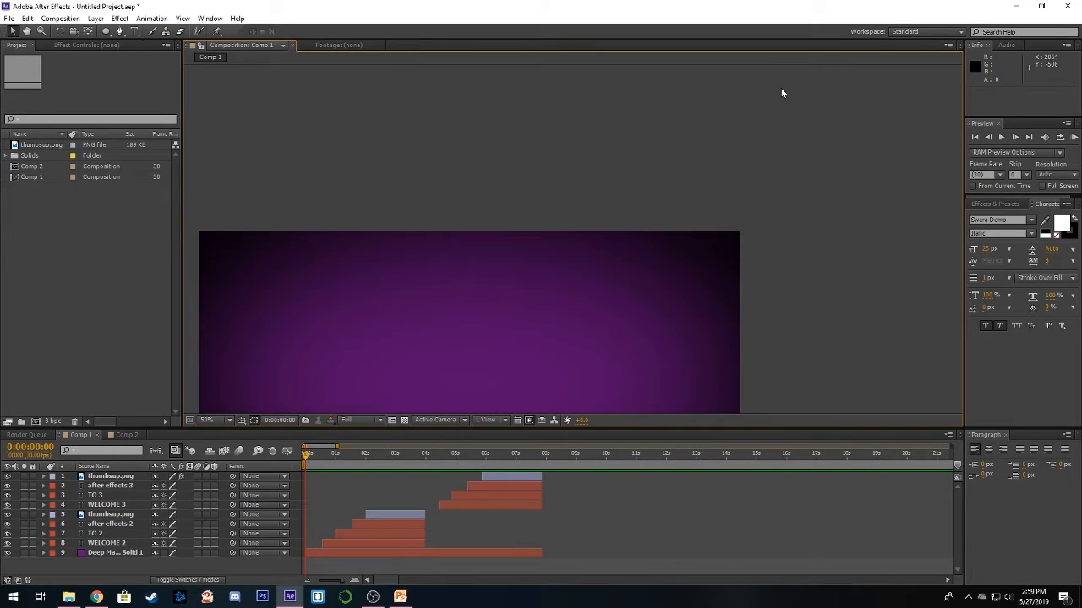
pyautogui.moveTo(740, 104); pyautogui.dragTo(690, 181)
pyautogui.scroll(-2, 707, 167)
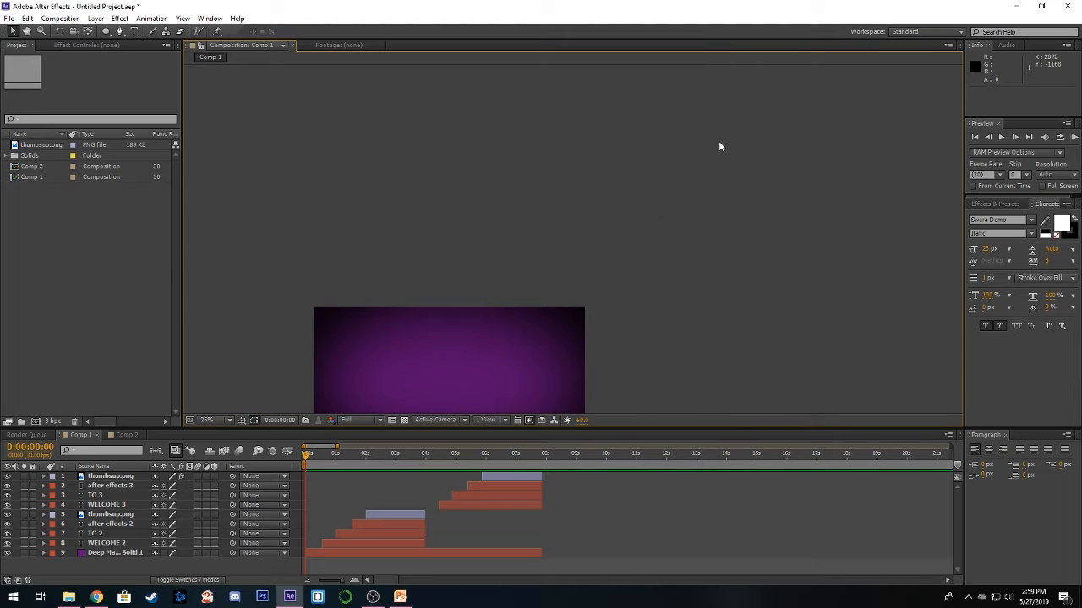
pyautogui.moveTo(591, 222); pyautogui.dragTo(562, 239)
pyautogui.moveTo(509, 294); pyautogui.dragTo(637, 154)
pyautogui.scroll(2, 552, 251)
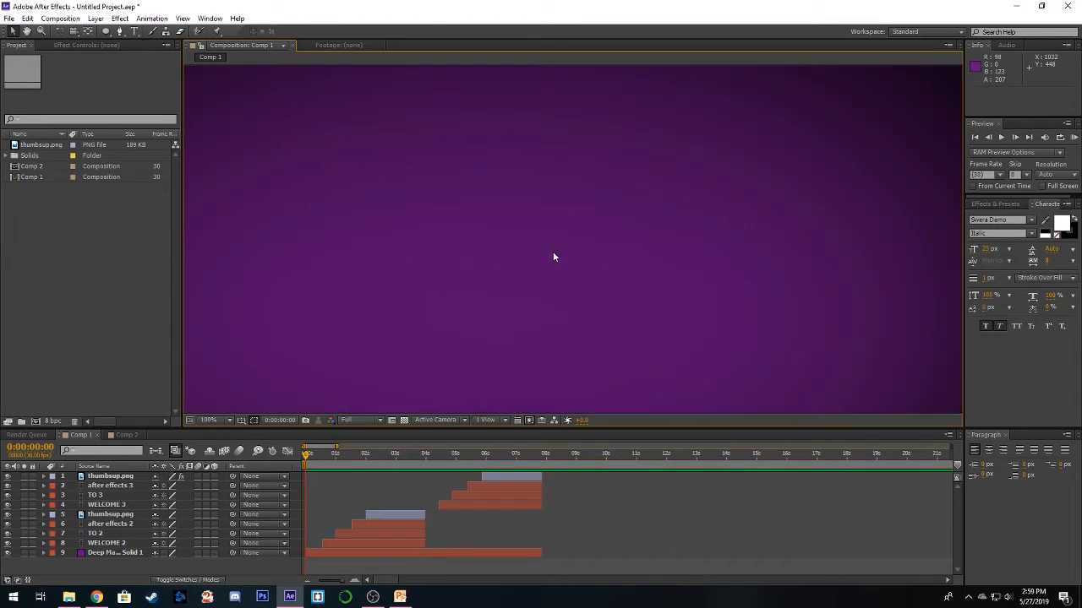
pyautogui.scroll(-1, 561, 243)
pyautogui.moveTo(562, 244); pyautogui.dragTo(578, 203)
# - Adjust the split between the composition viewer and the timeline so that all nine layers fit in the timeline
pyautogui.click(35, 243)
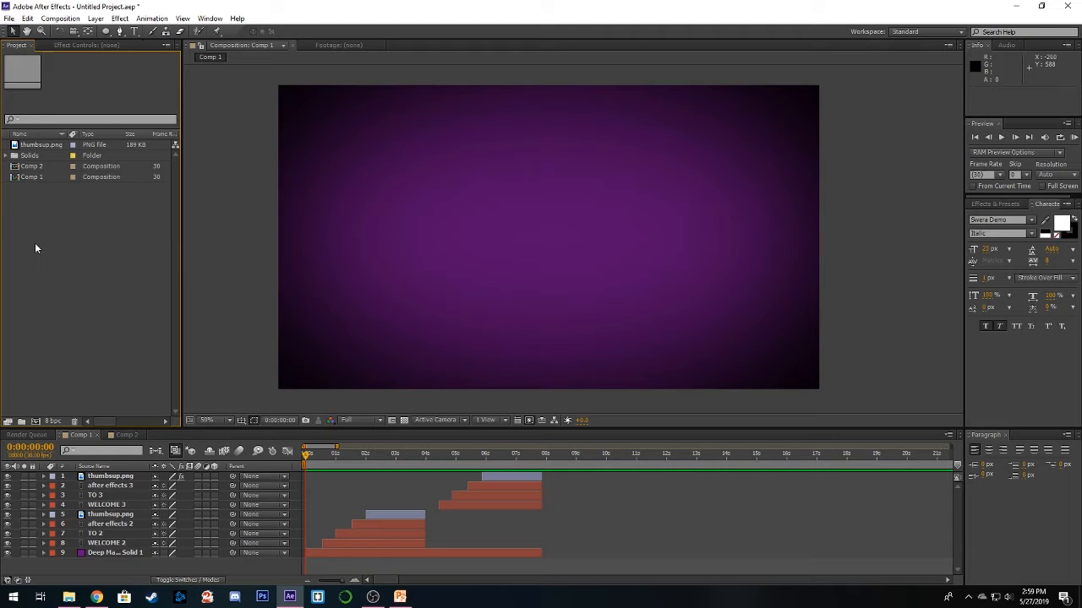
pyautogui.click(607, 513)
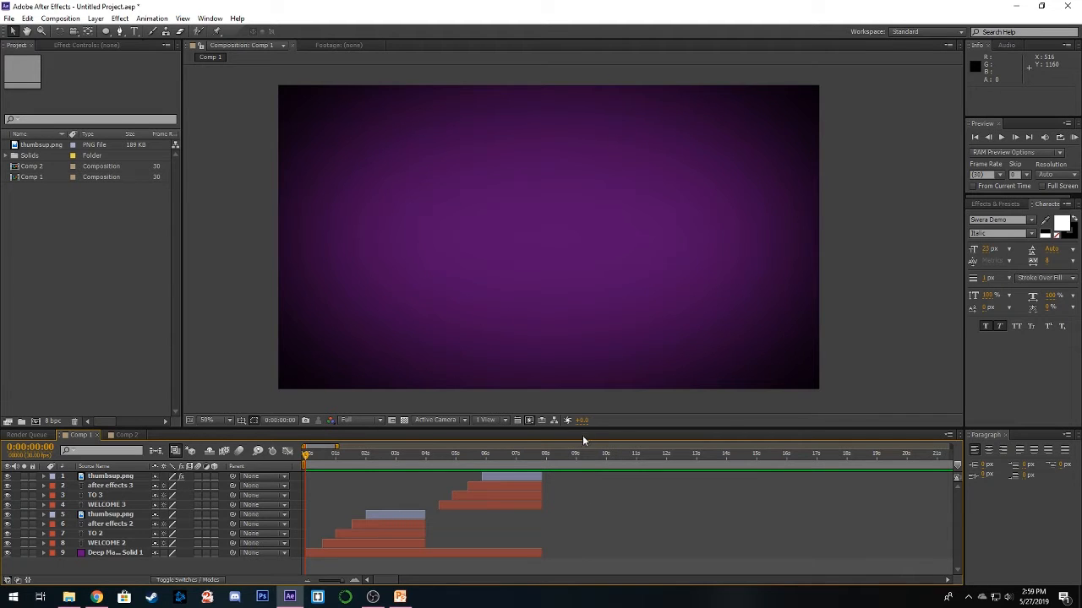
pyautogui.moveTo(587, 427); pyautogui.dragTo(587, 405)
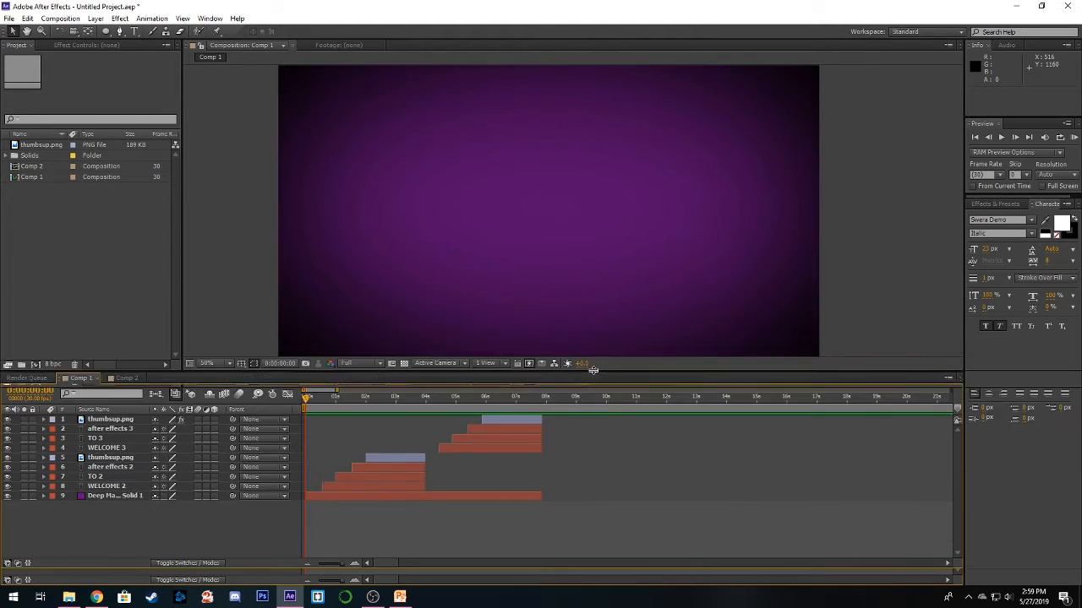
pyautogui.moveTo(587, 445)
pyautogui.mouseDown()
pyautogui.moveTo(587, 474)
pyautogui.moveTo(583, 437)
pyautogui.mouseUp()
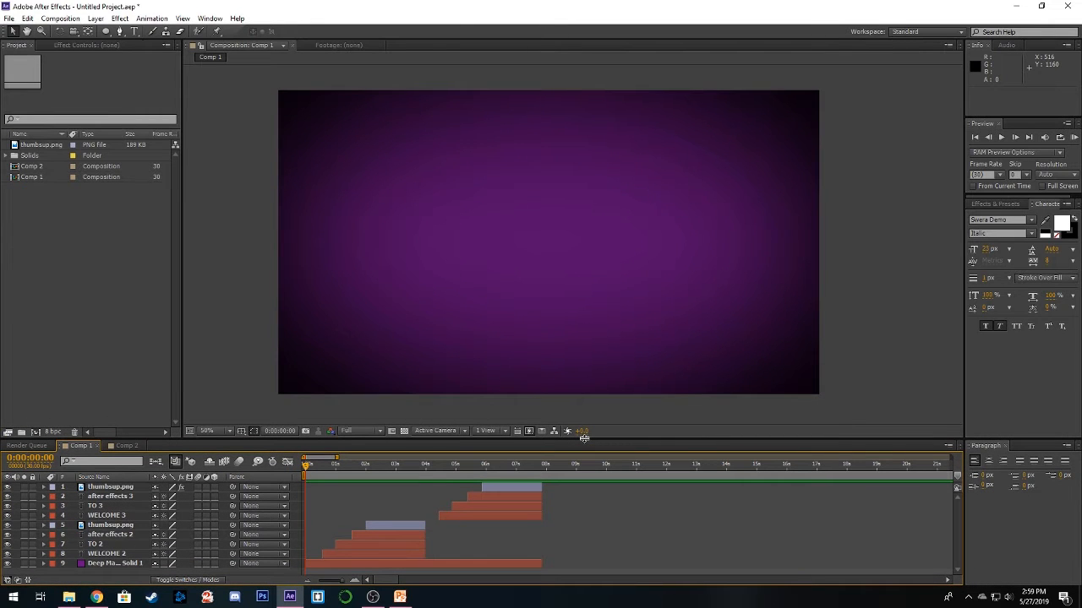
pyautogui.moveTo(590, 441); pyautogui.dragTo(589, 476)
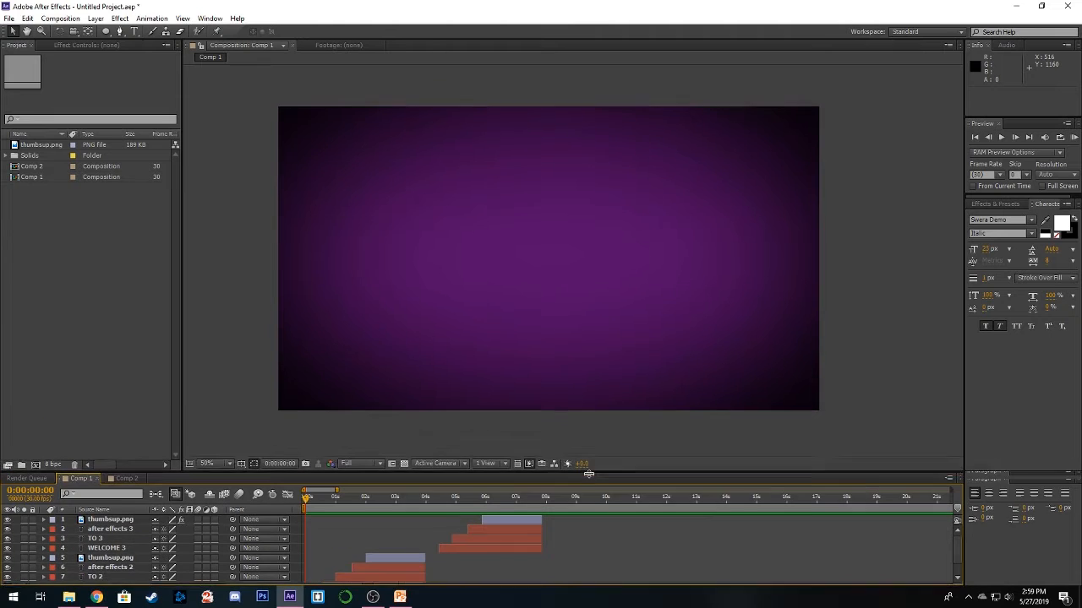
pyautogui.moveTo(519, 350); pyautogui.dragTo(536, 343)
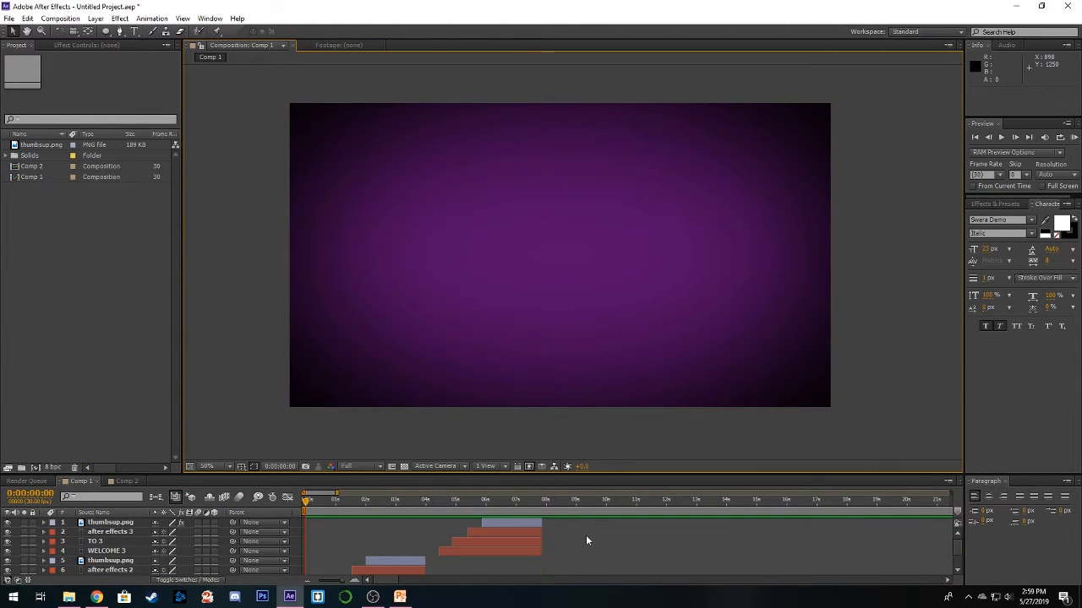
pyautogui.scroll(-1, 585, 535)
pyautogui.scroll(1, 586, 535)
pyautogui.scroll(-1, 586, 535)
pyautogui.scroll(1, 589, 539)
pyautogui.moveTo(549, 474); pyautogui.dragTo(548, 440)
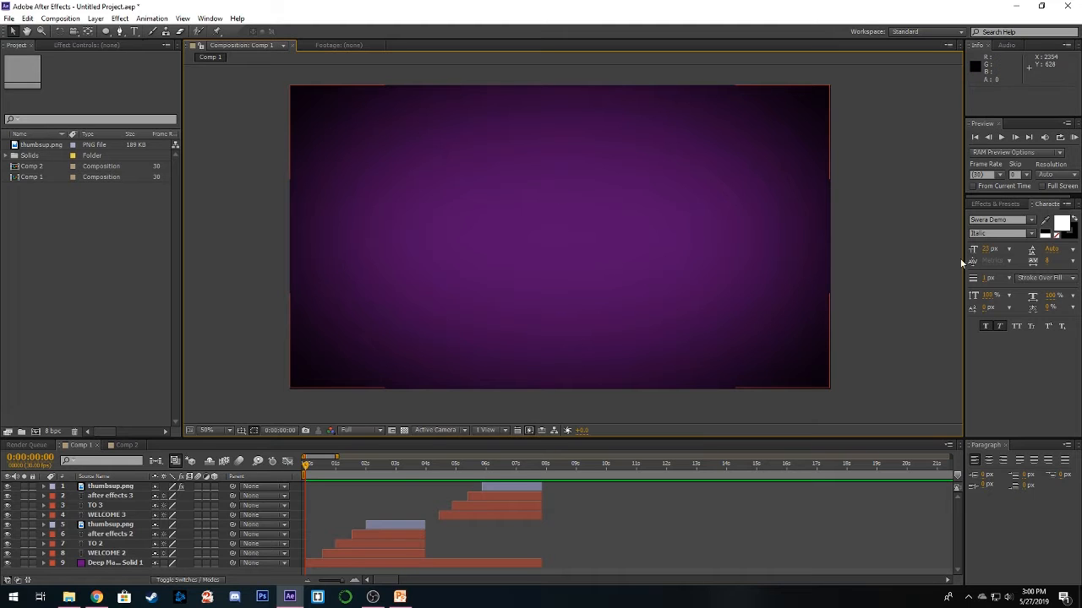
# - Look over the Effects & Presets categories and bring the Character panel back to the front
pyautogui.click(997, 205)
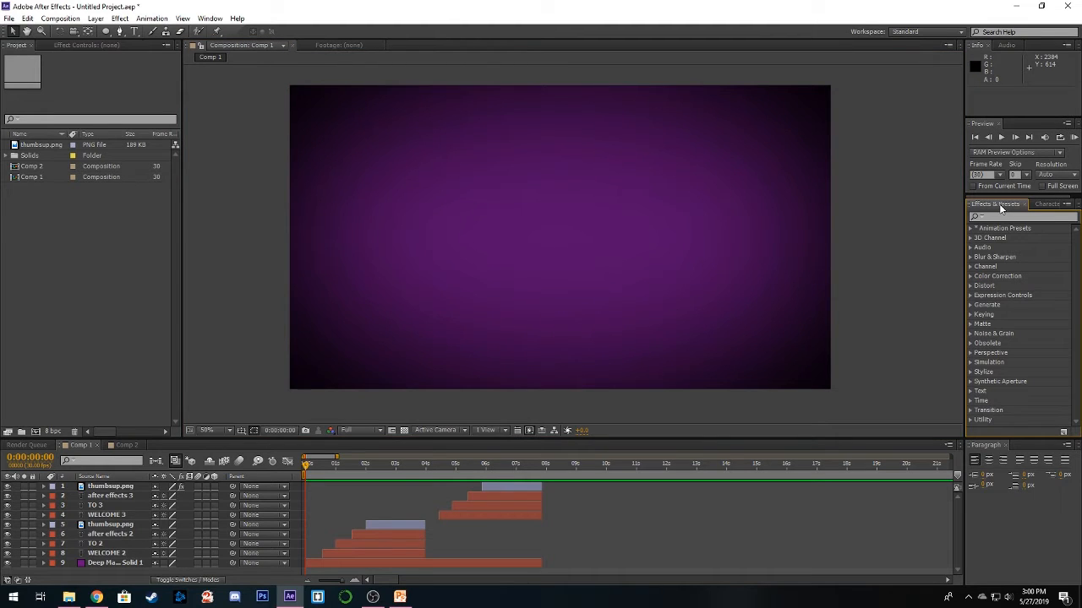
pyautogui.click(1047, 204)
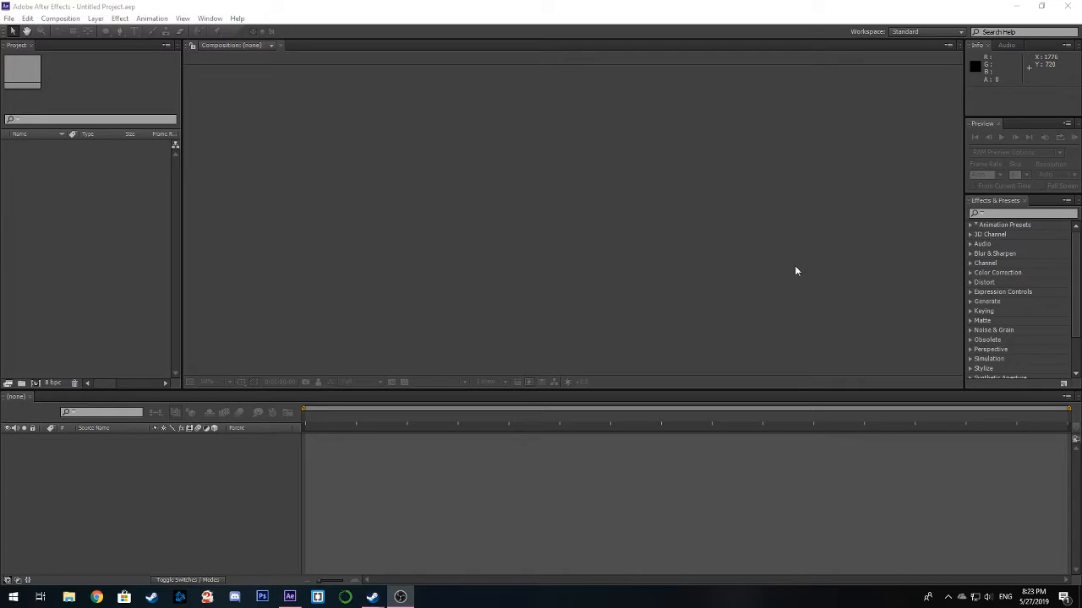
# - Review the available workspaces and workspace commands without changing the current workspace
pyautogui.click(759, 241)
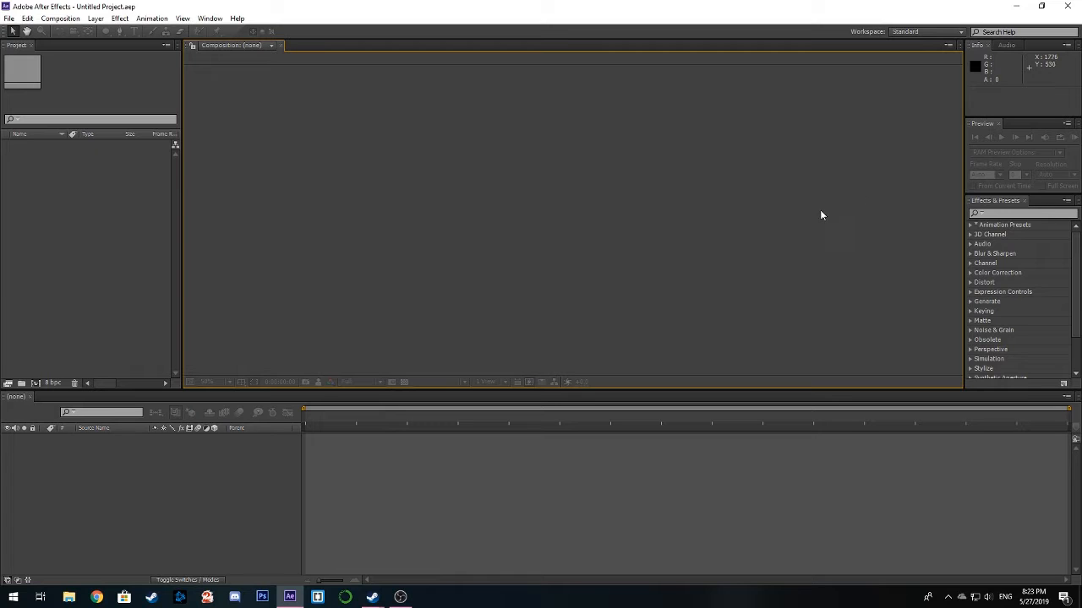
pyautogui.click(914, 32)
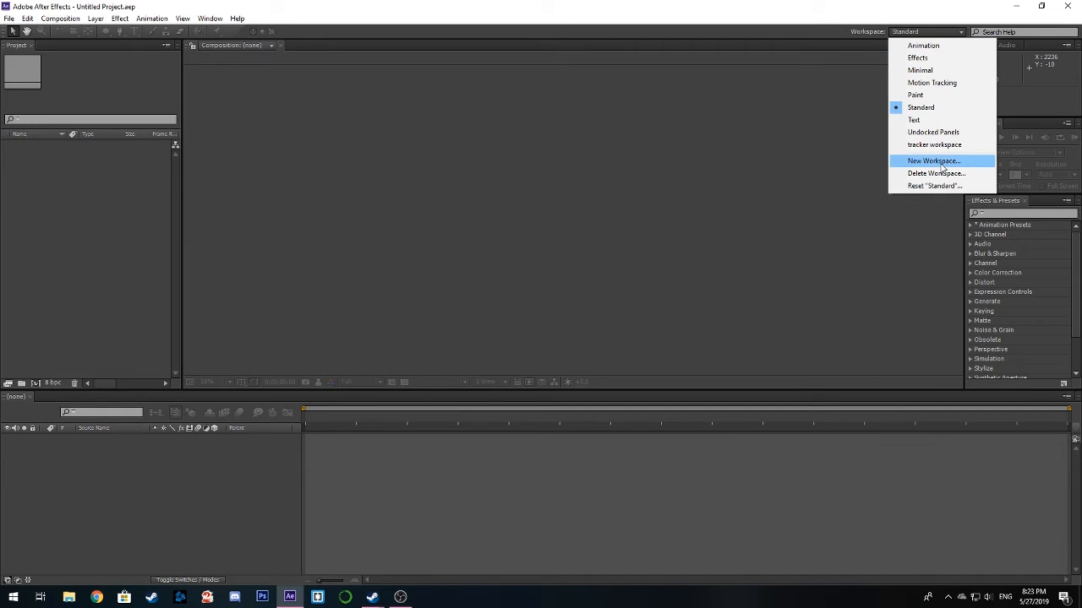
pyautogui.click(592, 179)
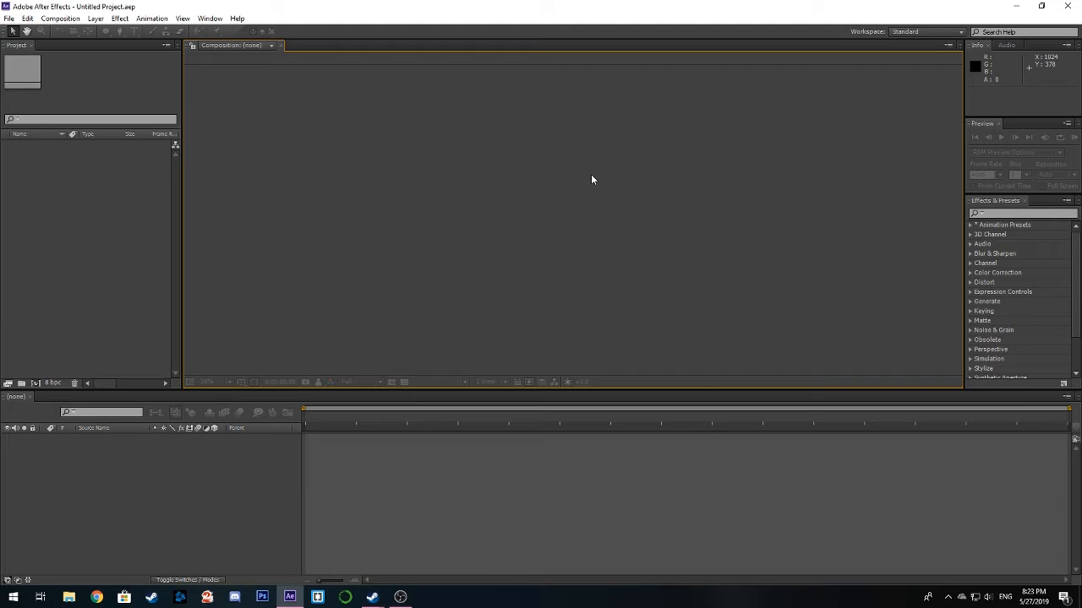
# - Show the Tracker panel in the current workspace
pyautogui.click(182, 19)
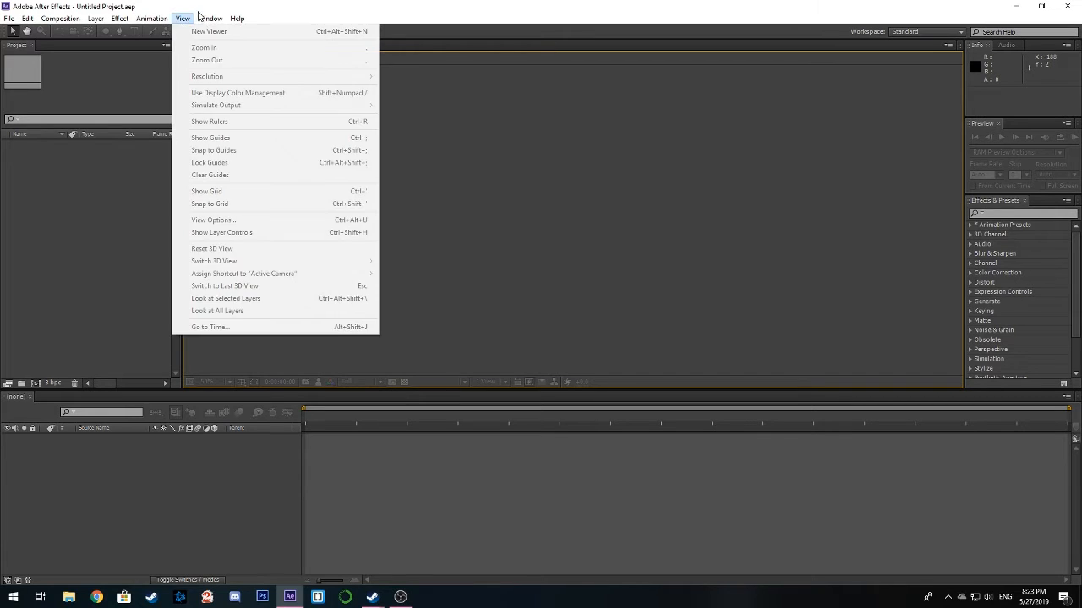
pyautogui.moveTo(208, 20)
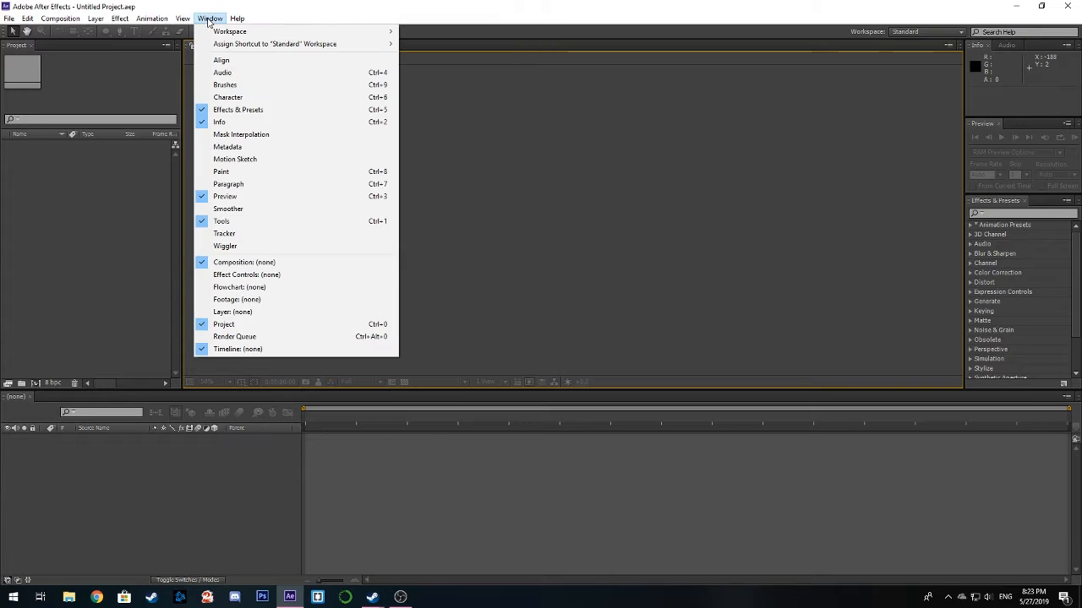
pyautogui.click(267, 235)
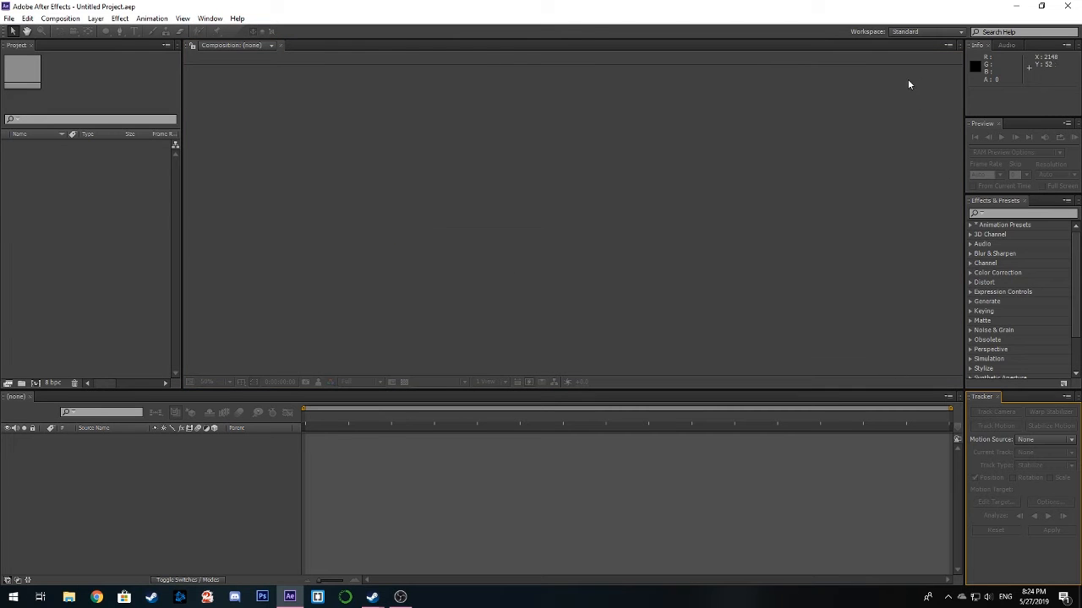
pyautogui.click(918, 32)
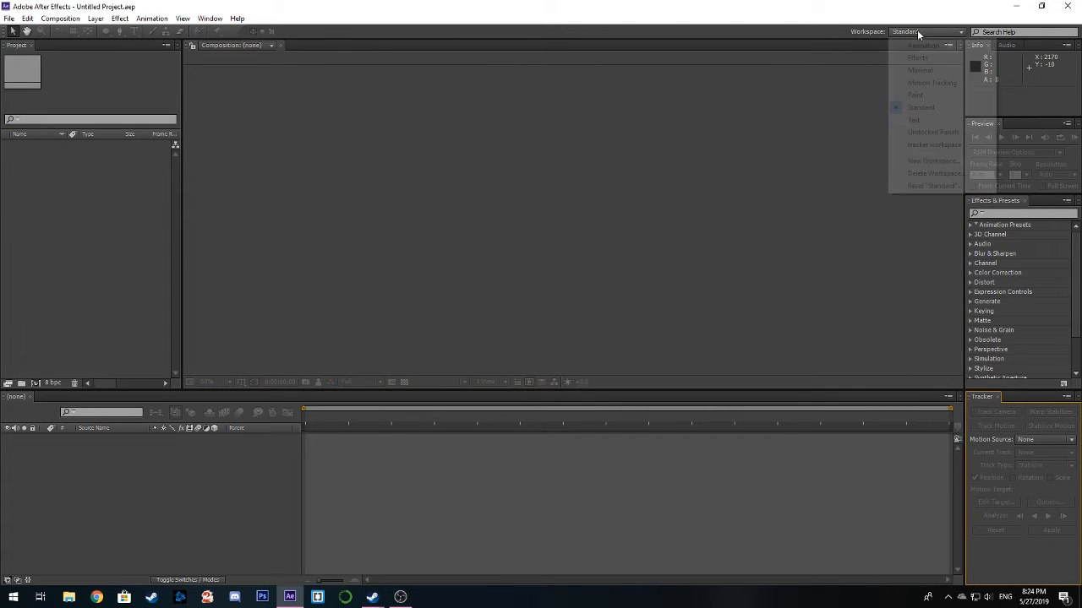
pyautogui.click(930, 162)
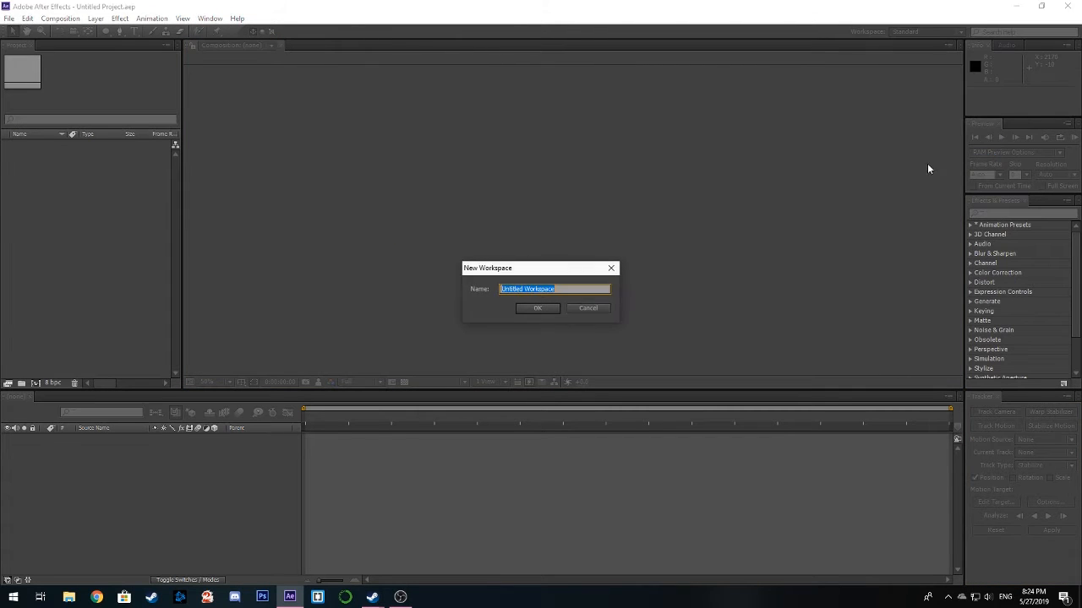
pyautogui.click(597, 308)
# - Check the workspace list for the saved tracker workspace and close the Tracker panel
pyautogui.click(925, 33)
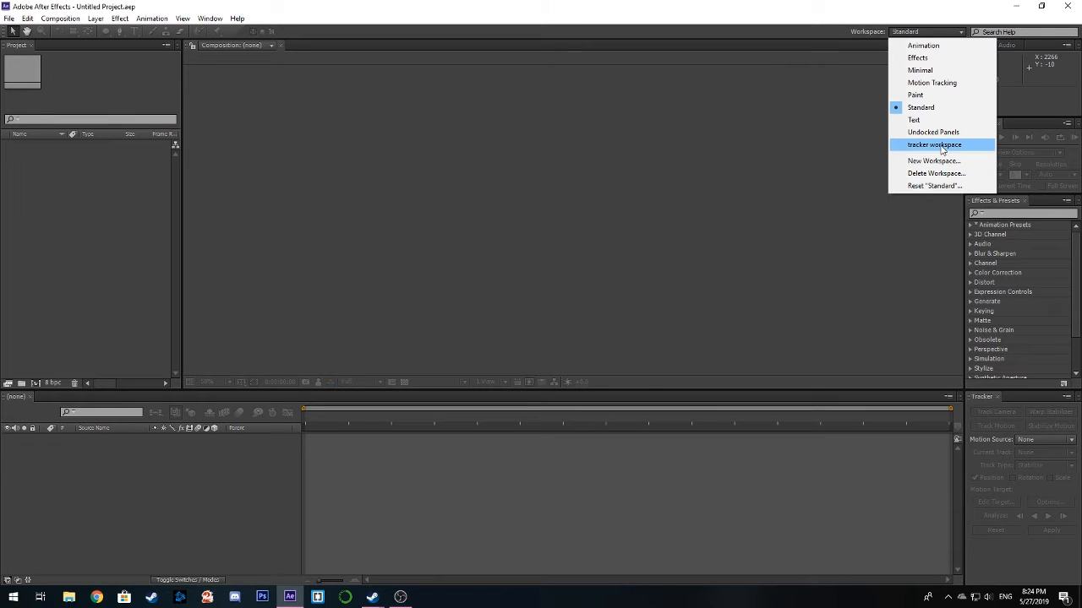
pyautogui.click(840, 73)
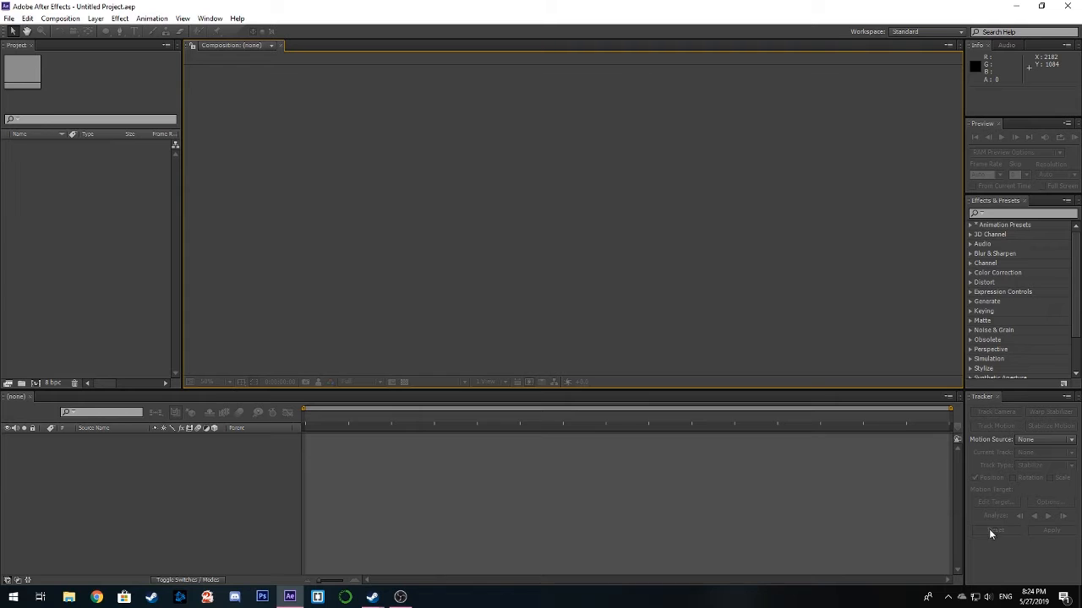
pyautogui.click(999, 397)
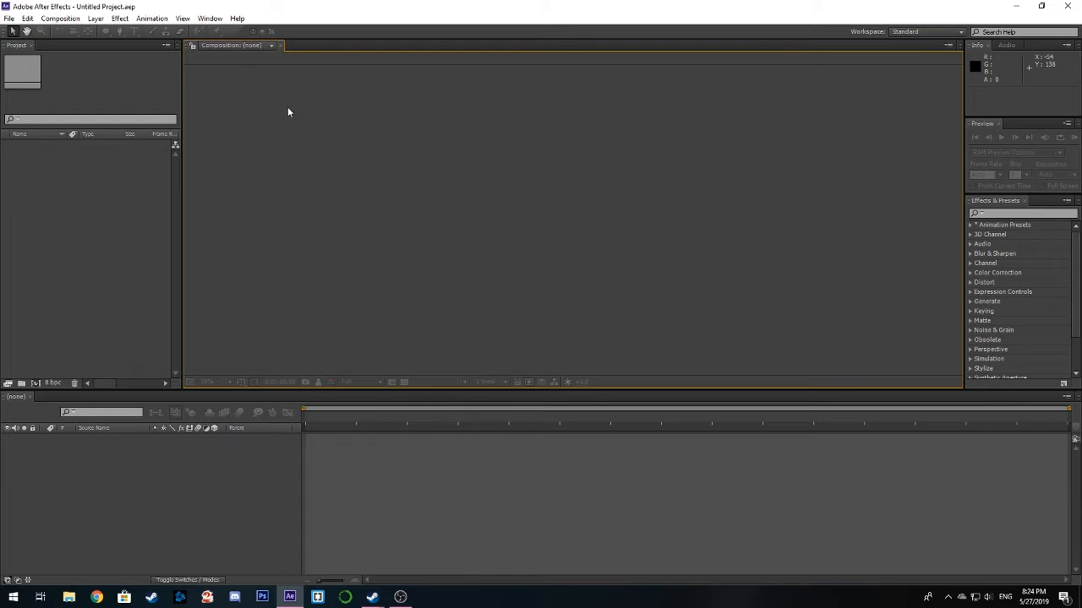
# - Rearrange the layout by grouping the Project panel with the Composition panel and relocating the Effects & Presets and Info panels
pyautogui.moveTo(17, 45); pyautogui.dragTo(315, 45)
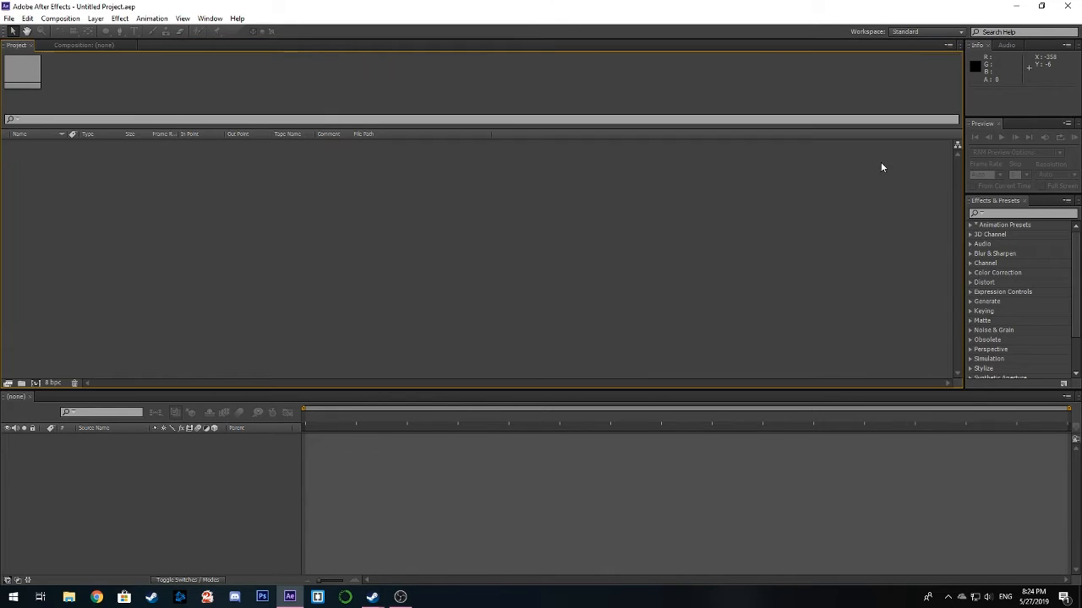
pyautogui.moveTo(1006, 204); pyautogui.dragTo(596, 66)
pyautogui.moveTo(985, 45); pyautogui.dragTo(651, 47)
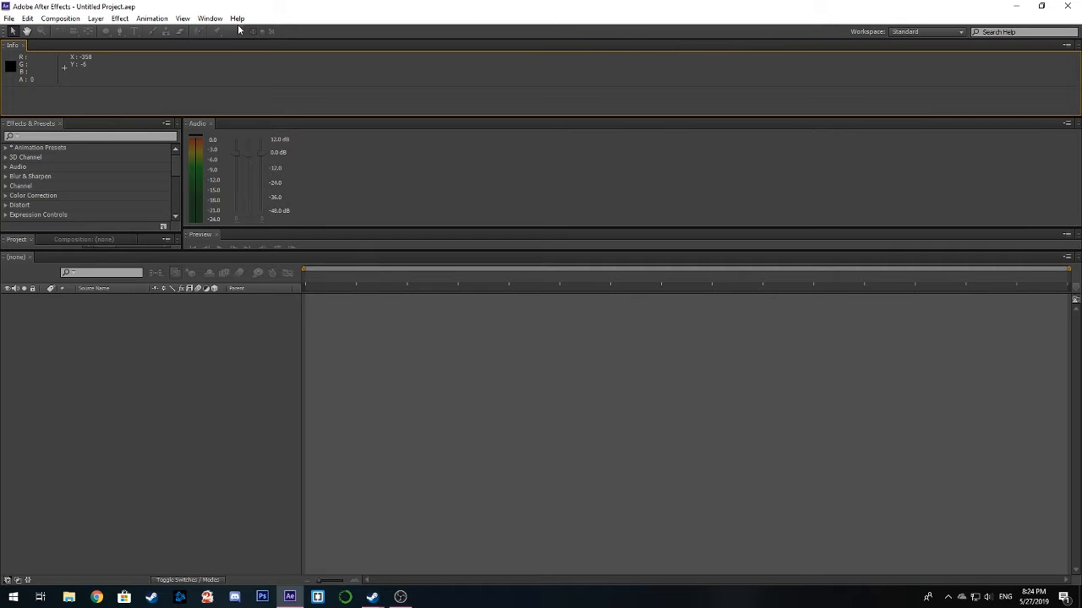
# - Reset the Standard workspace to its original layout
pyautogui.click(211, 19)
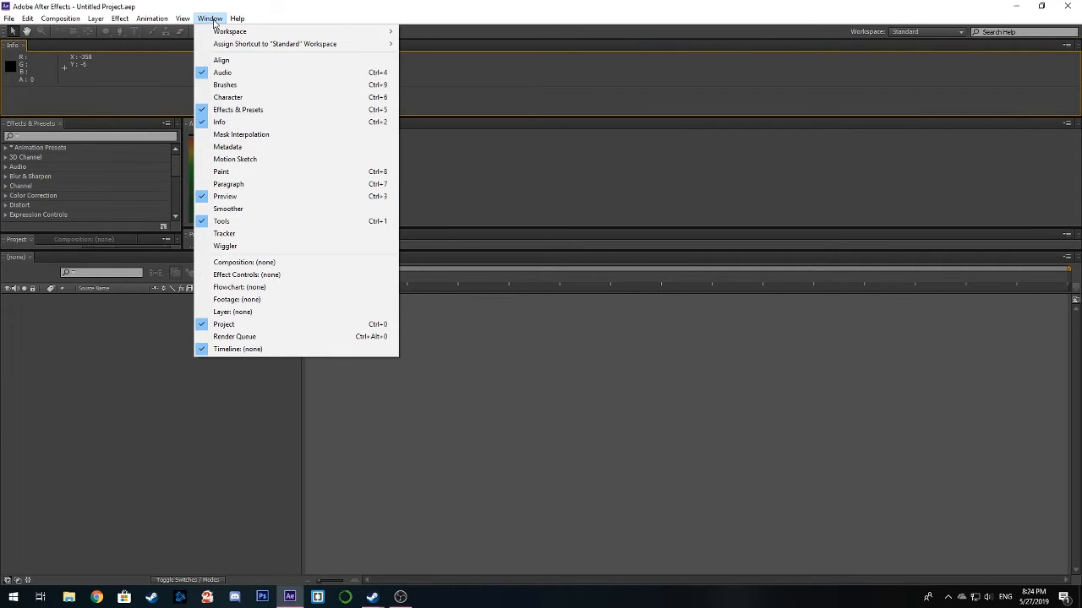
pyautogui.moveTo(271, 32)
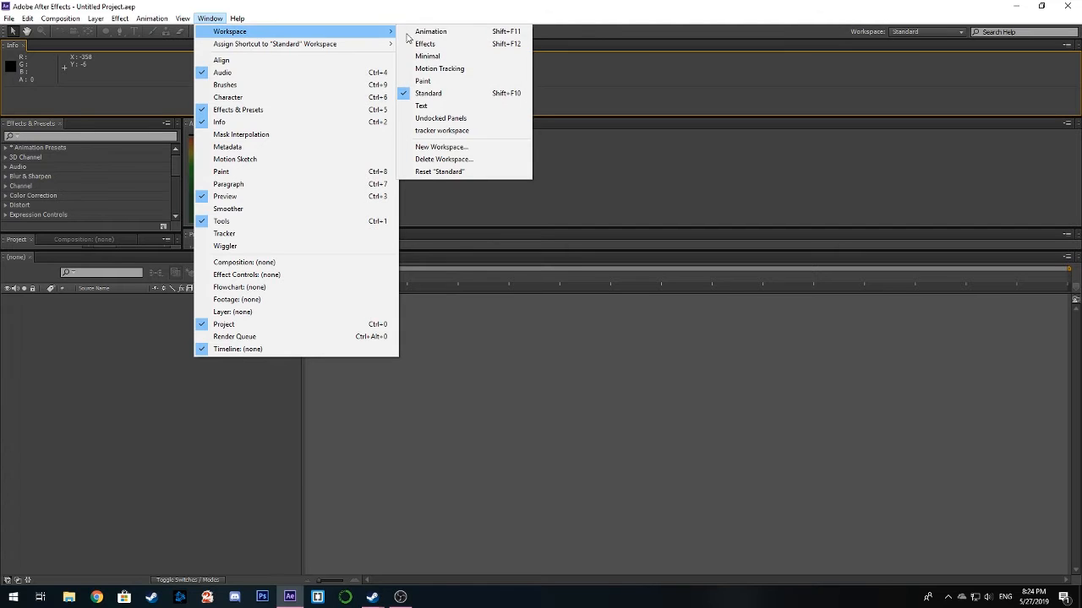
pyautogui.click(465, 172)
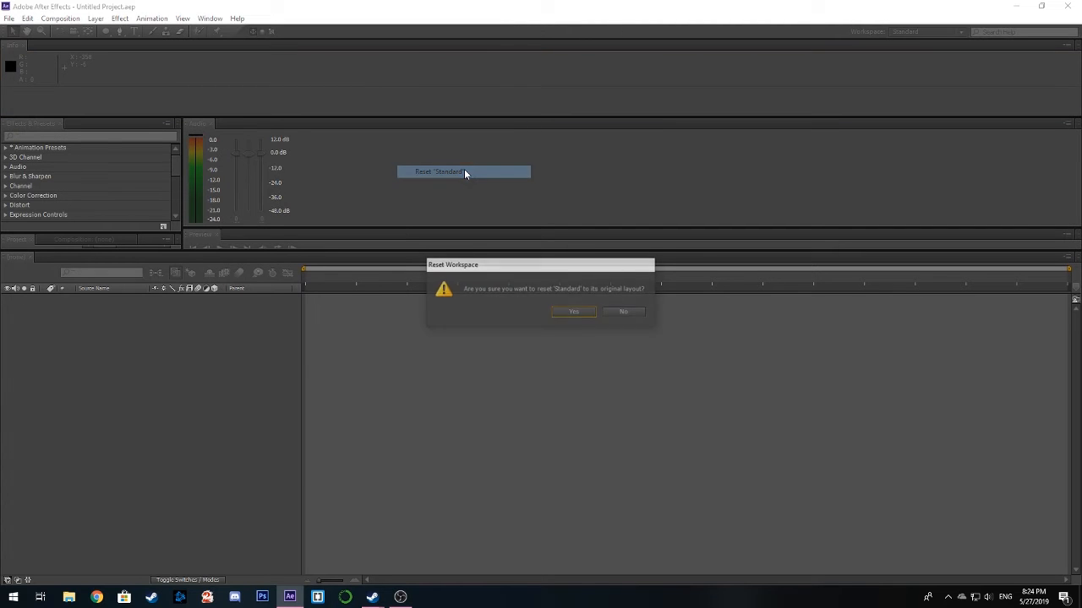
pyautogui.click(574, 314)
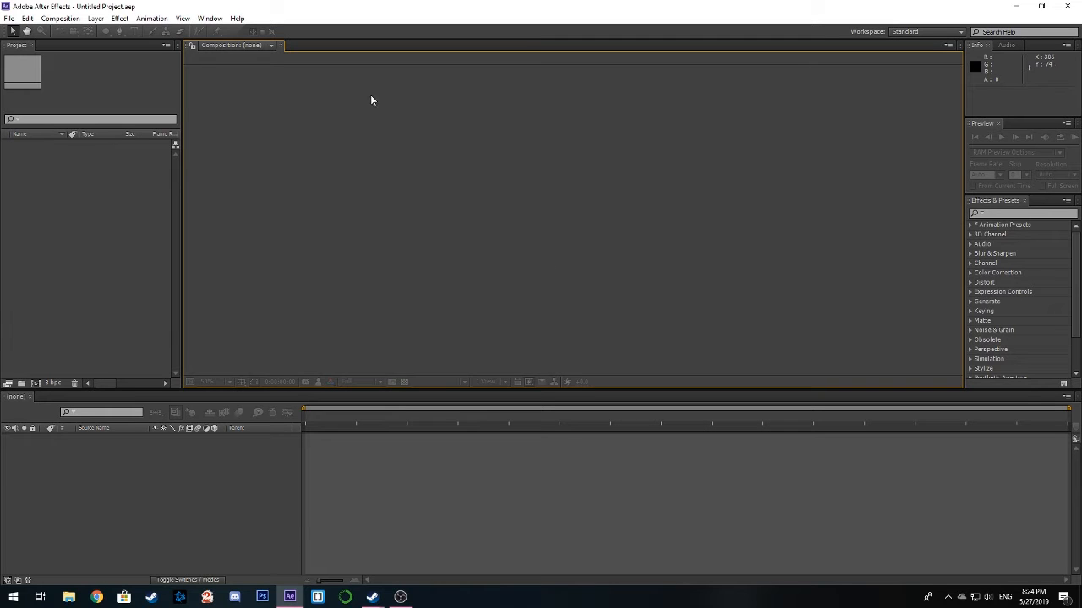
# - Start a new composition and name it Intro
pyautogui.click(67, 23)
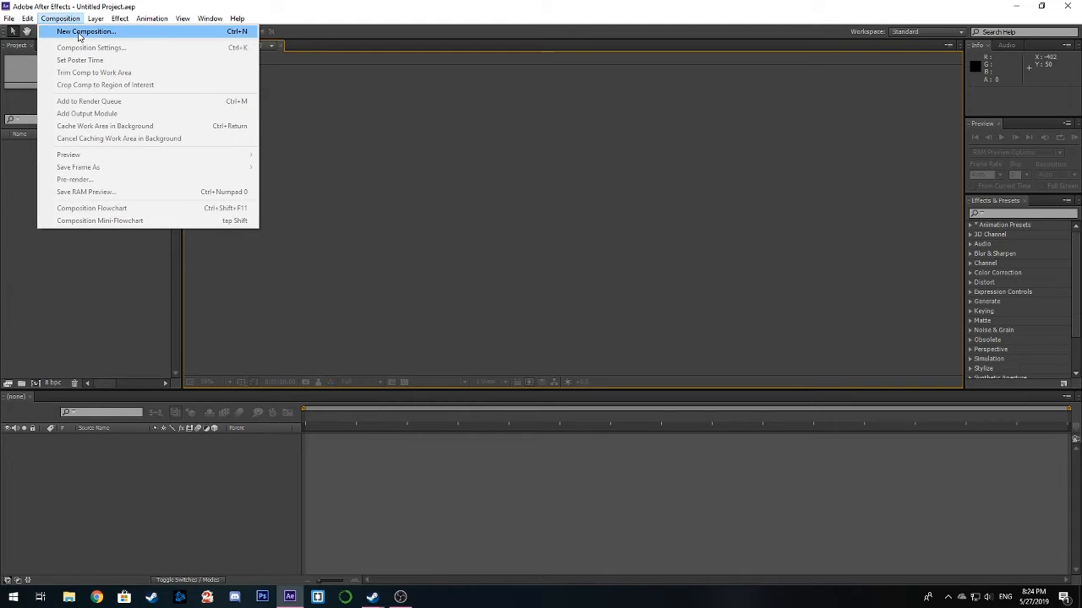
pyautogui.click(78, 32)
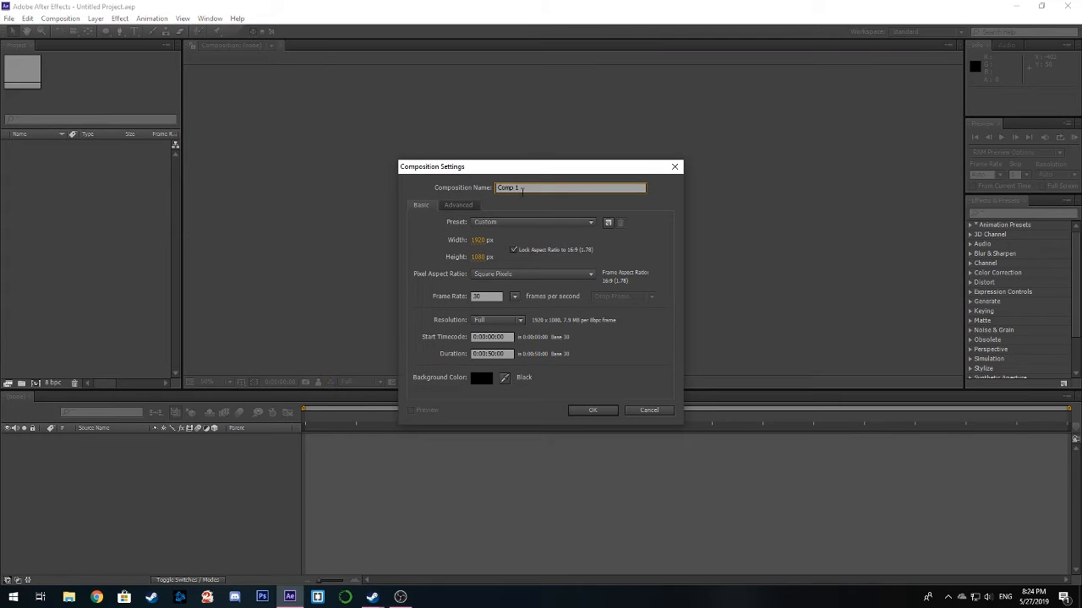
pyautogui.write('Intro')
pyautogui.click(430, 242)
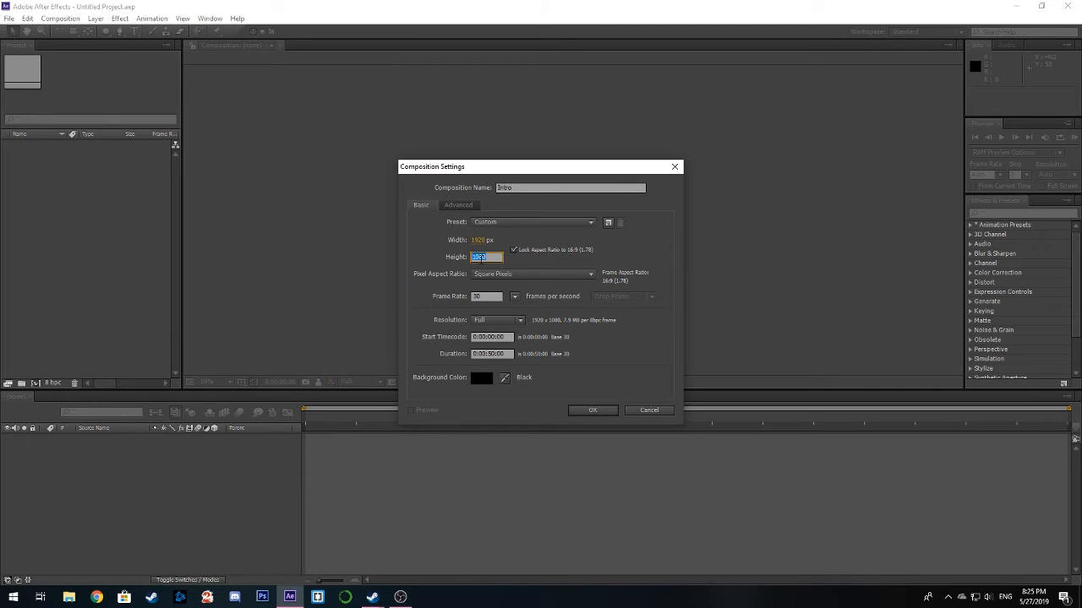
# - Try a composition height of 720 px, toggle the 16:9 aspect ratio lock, and return the height to 1080 px
pyautogui.write('720')
pyautogui.click(512, 250)
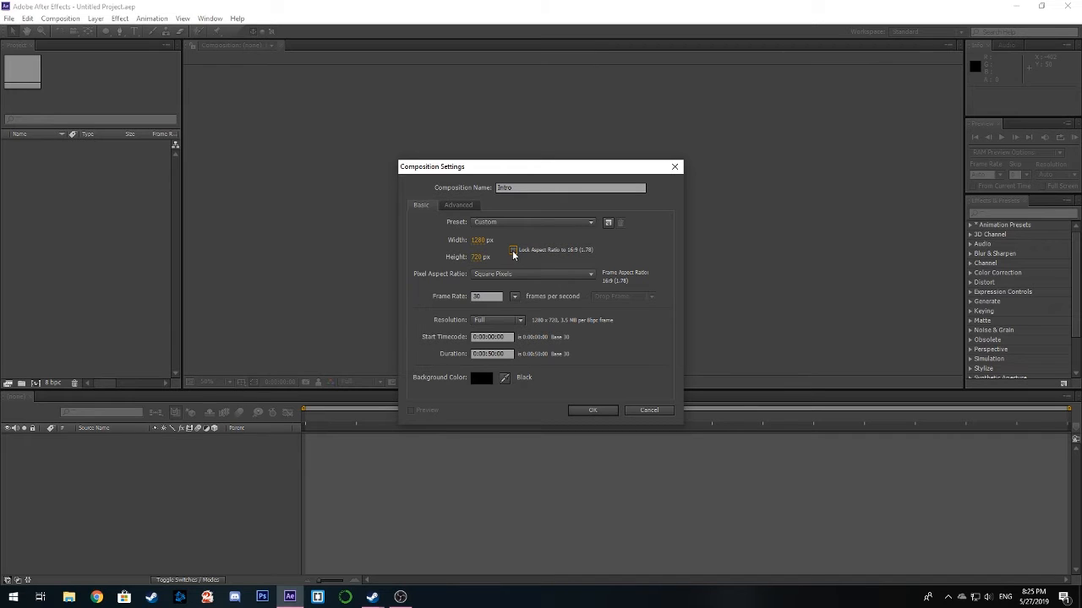
pyautogui.click(513, 251)
pyautogui.click(478, 256)
pyautogui.write('1080')
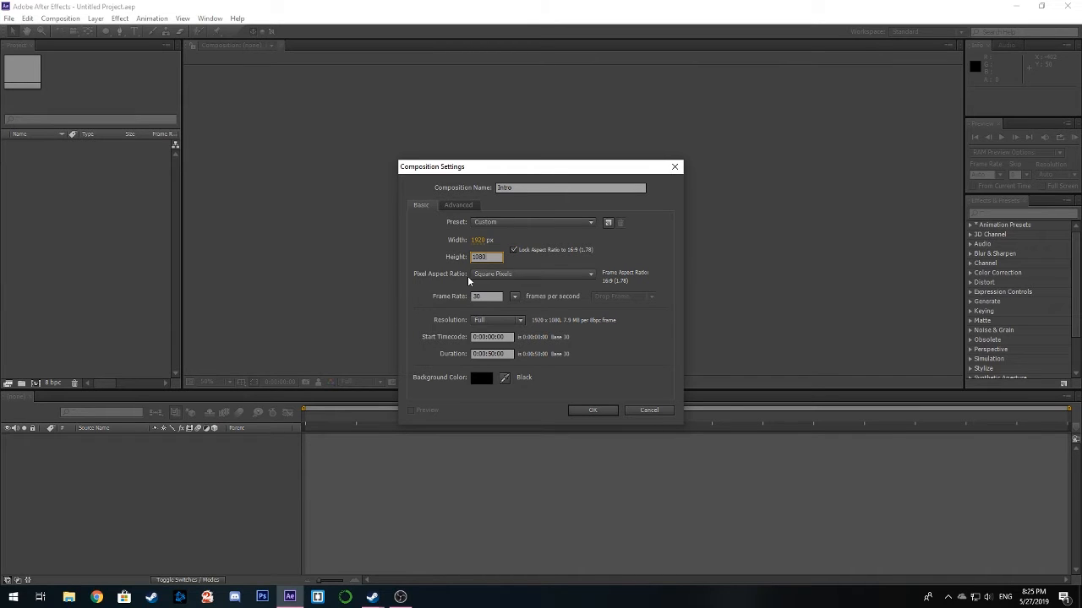
# - Create the Intro composition at 30 frames per second with a duration of 0:00:50:00
pyautogui.click(416, 307)
pyautogui.click(491, 355)
pyautogui.click(594, 410)
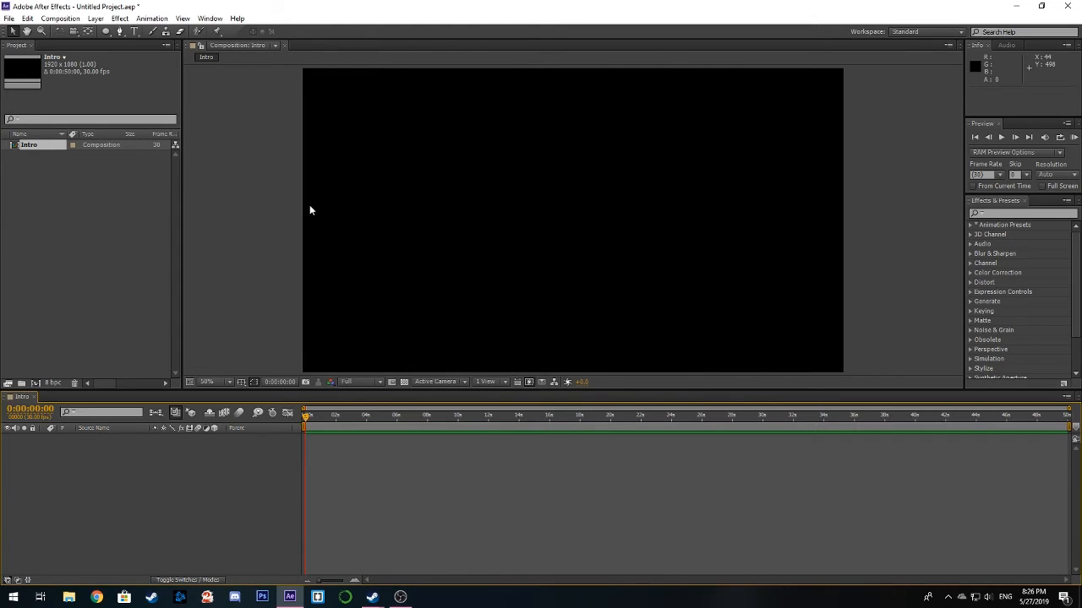
# - Add a 1920 x 1080 px solid layer named back in purple #490081 to the Intro composition
pyautogui.click(282, 190)
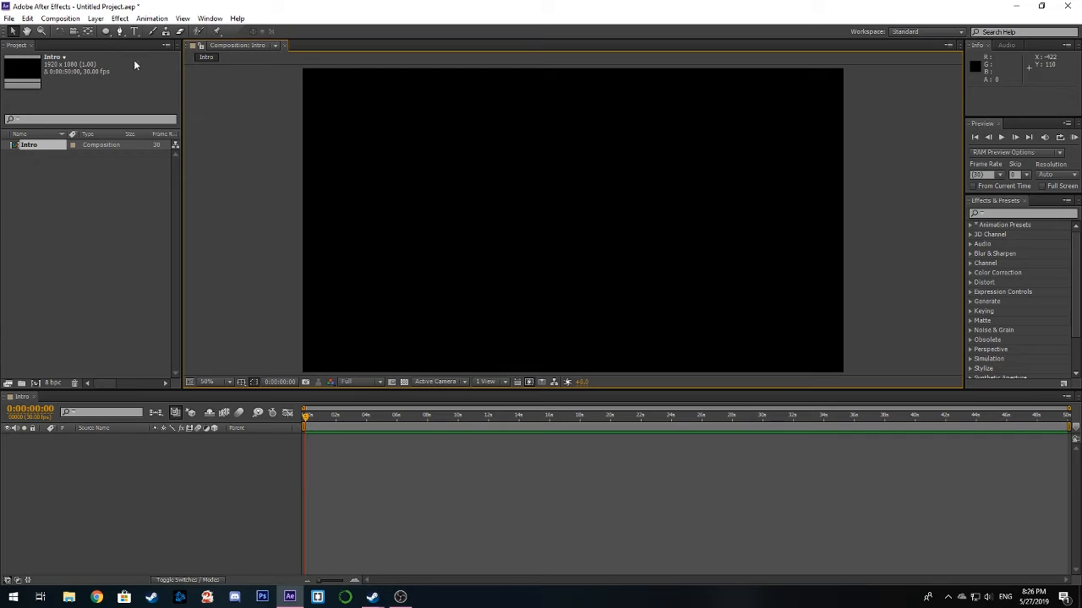
pyautogui.click(97, 19)
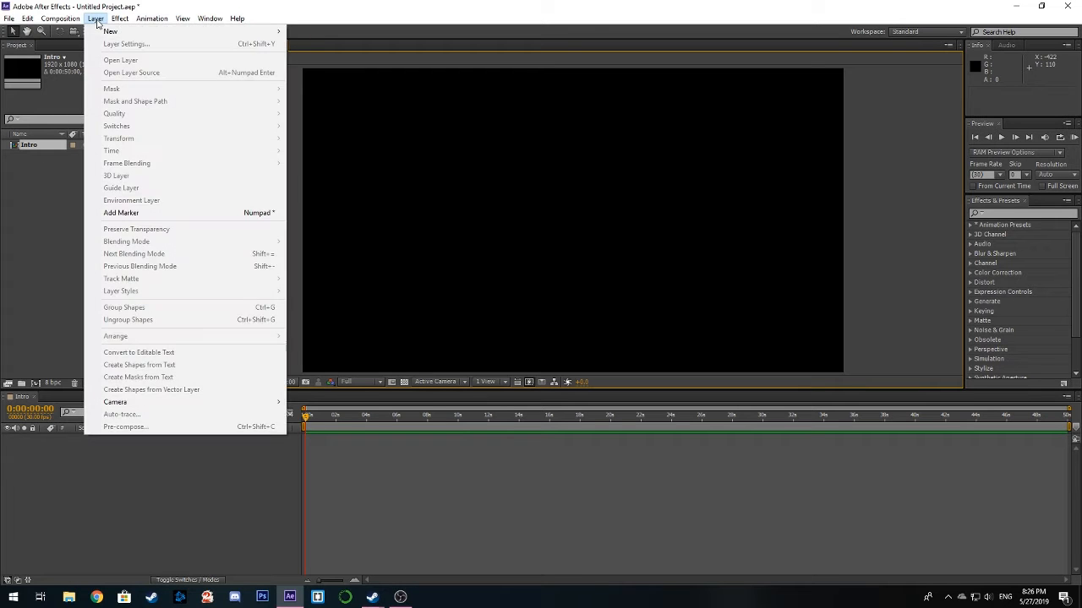
pyautogui.moveTo(224, 34)
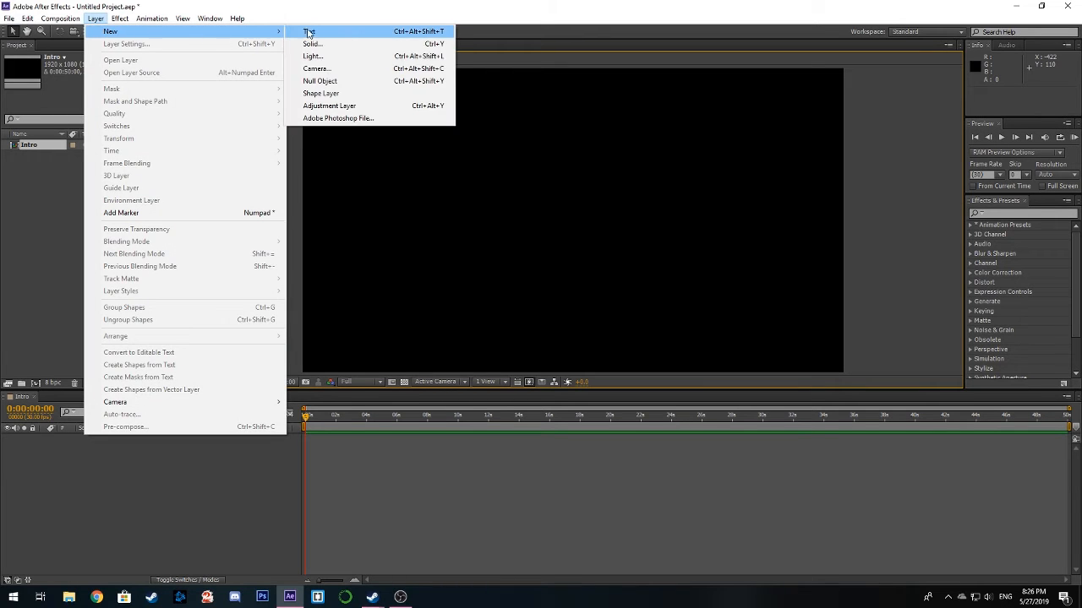
pyautogui.click(352, 44)
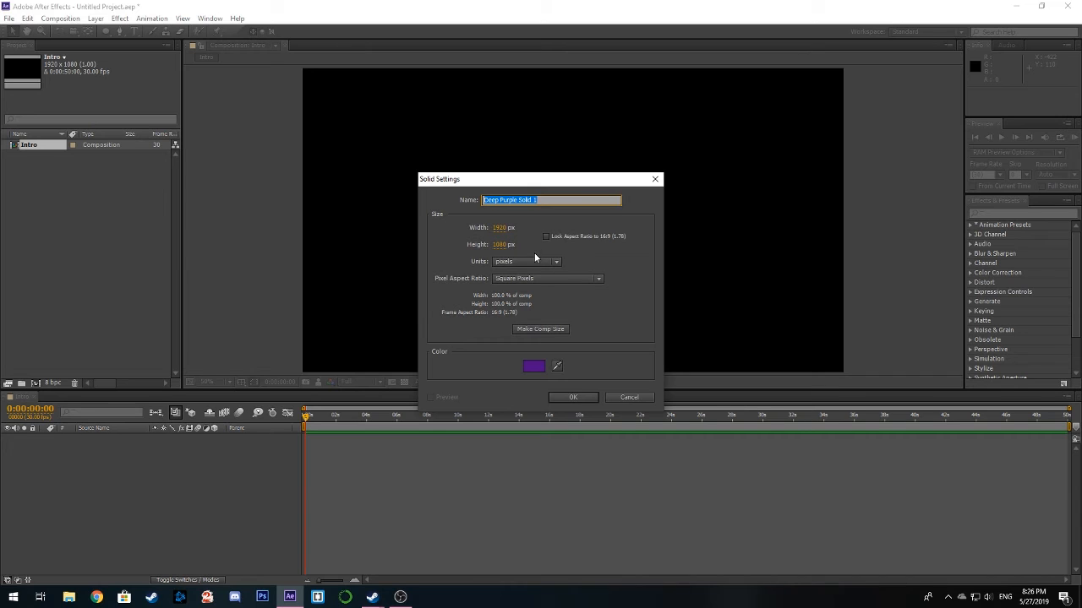
pyautogui.moveTo(549, 203); pyautogui.dragTo(475, 202)
pyautogui.write('back')
pyautogui.click(533, 367)
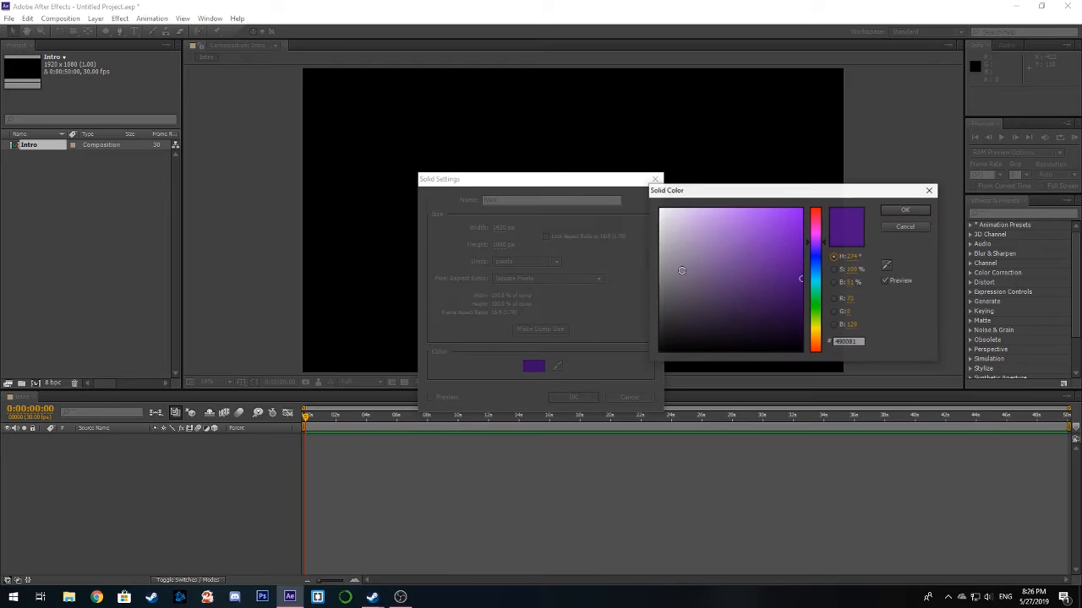
pyautogui.click(901, 211)
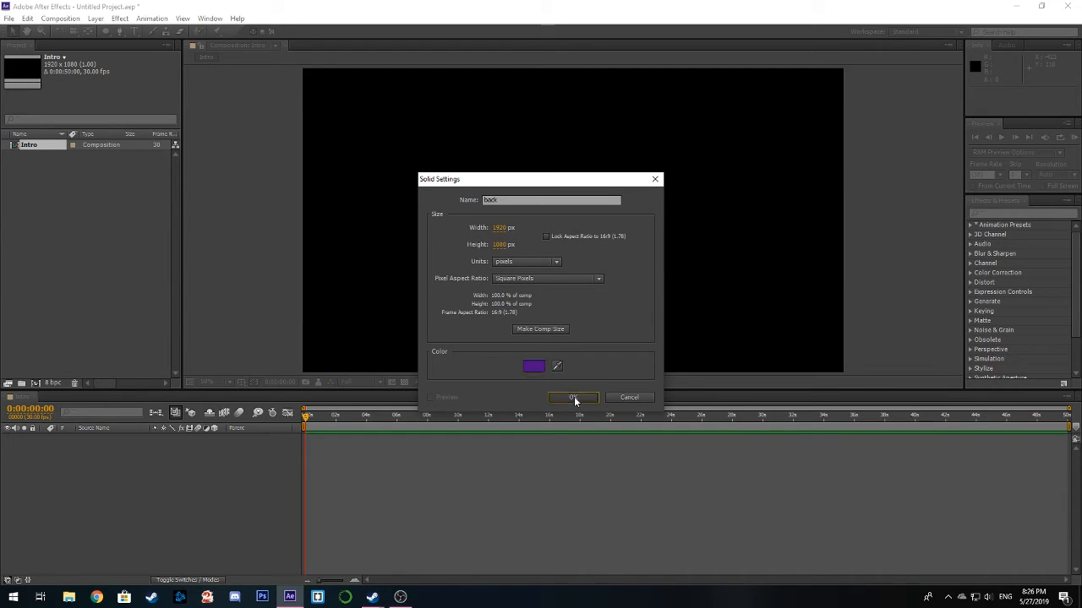
pyautogui.click(575, 397)
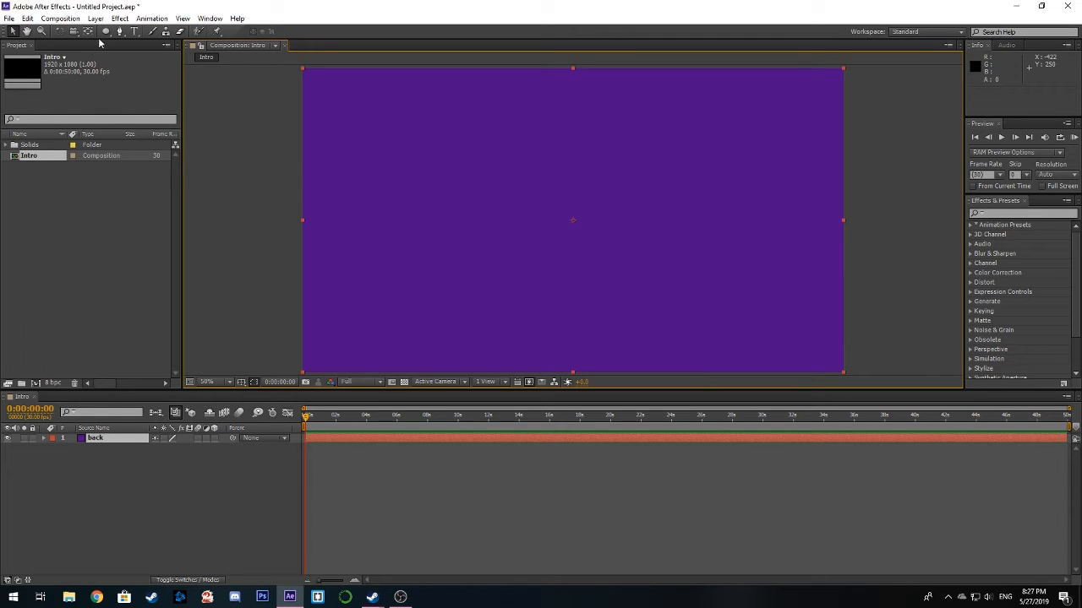
# - Draw an elliptical mask on the back solid, stretching across the whole frame
pyautogui.moveTo(107, 32); pyautogui.dragTo(131, 34)
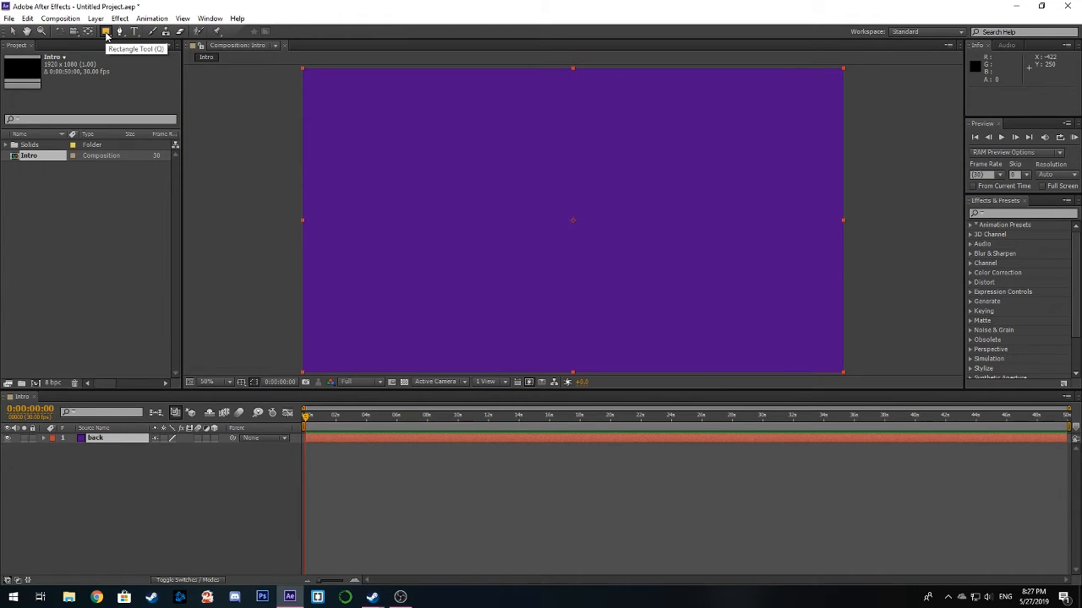
pyautogui.moveTo(106, 34); pyautogui.dragTo(165, 57)
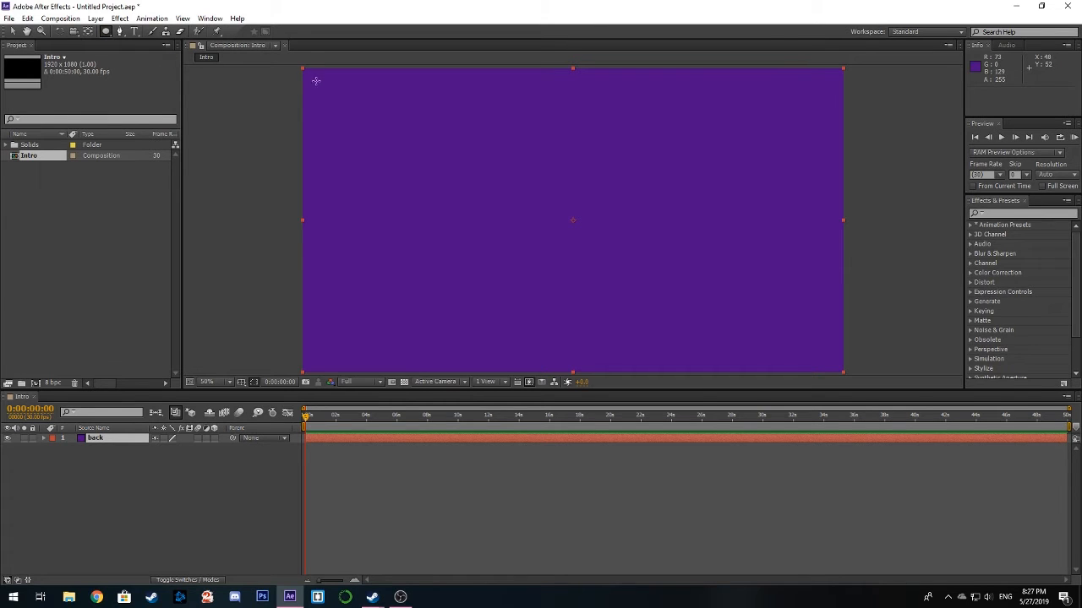
pyautogui.moveTo(303, 69); pyautogui.dragTo(842, 370)
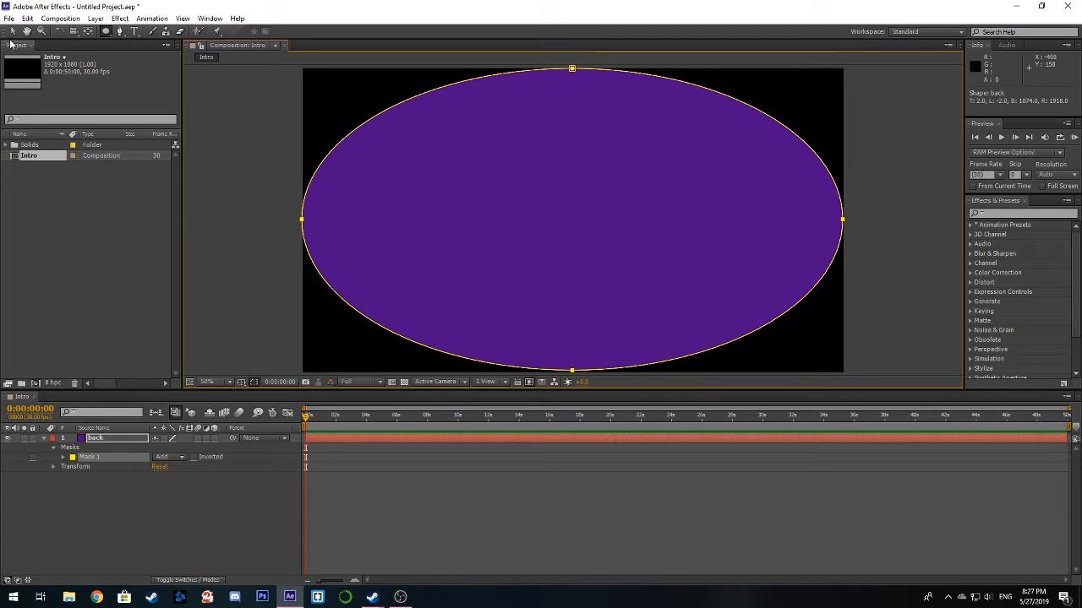
# - Nudge the masked back solid slightly right and up within the composition with the Selection tool, and leave it selected
pyautogui.click(11, 32)
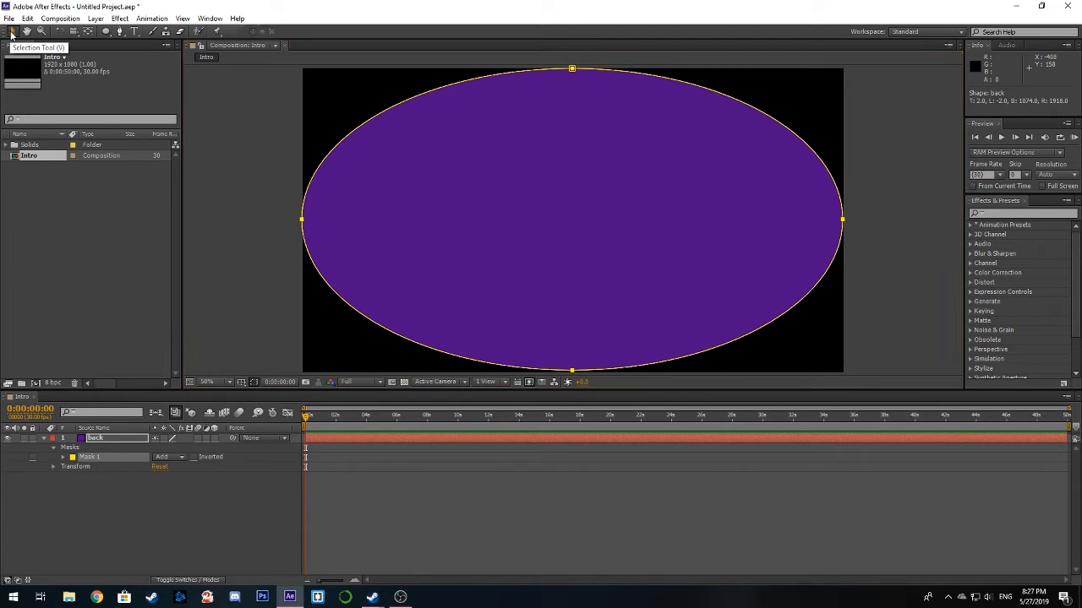
pyautogui.click(264, 107)
pyautogui.moveTo(566, 183); pyautogui.dragTo(571, 181)
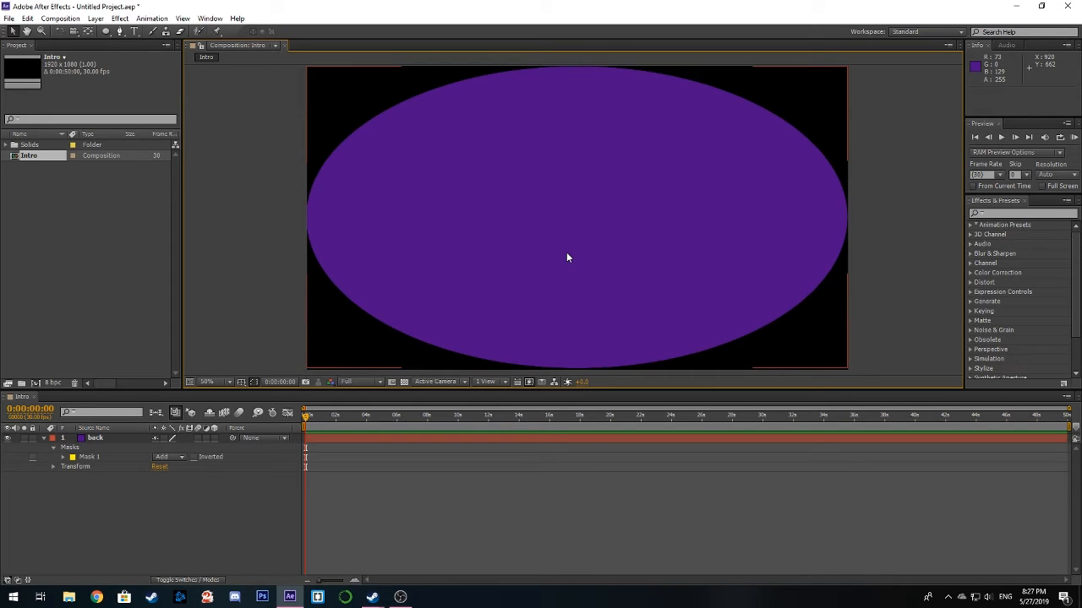
pyautogui.click(498, 250)
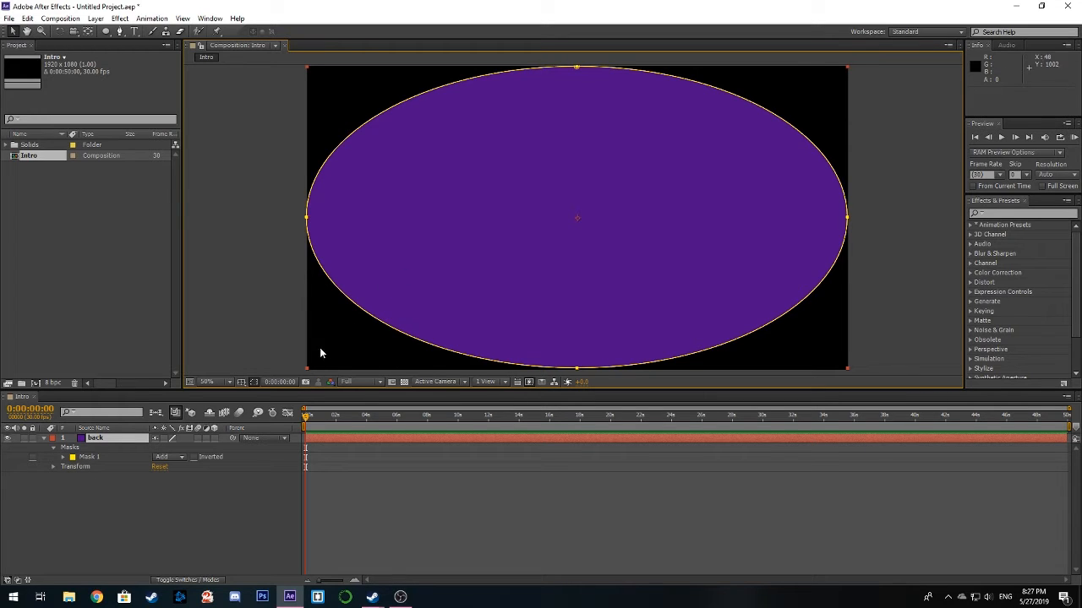
# - Collapse and reopen the back layer, select Mask 1 and expand its properties
pyautogui.click(43, 438)
pyautogui.click(88, 449)
pyautogui.click(96, 438)
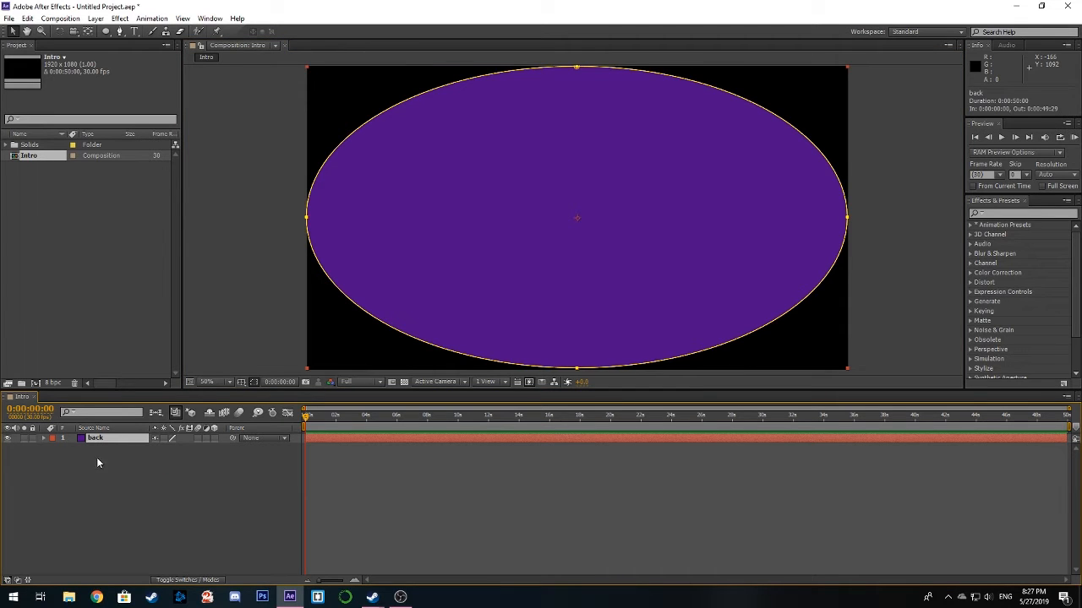
pyautogui.click(44, 439)
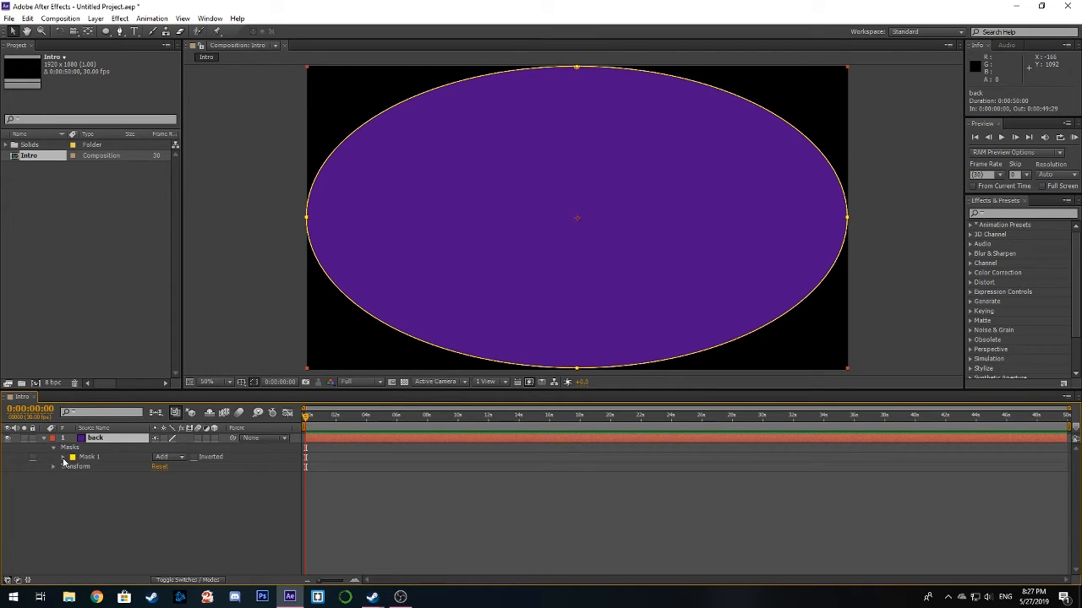
pyautogui.click(86, 458)
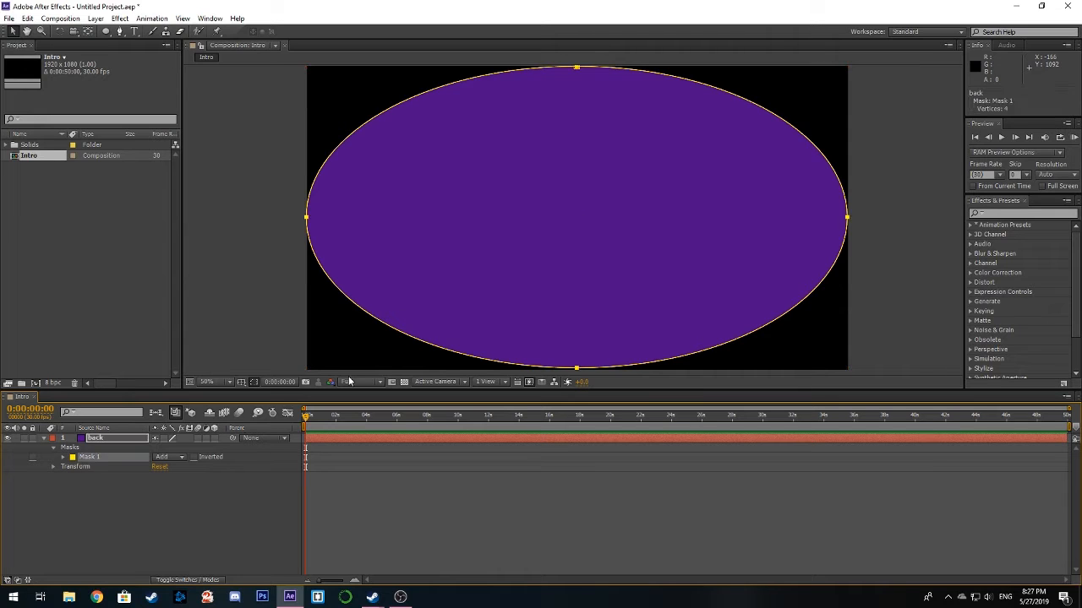
pyautogui.click(62, 459)
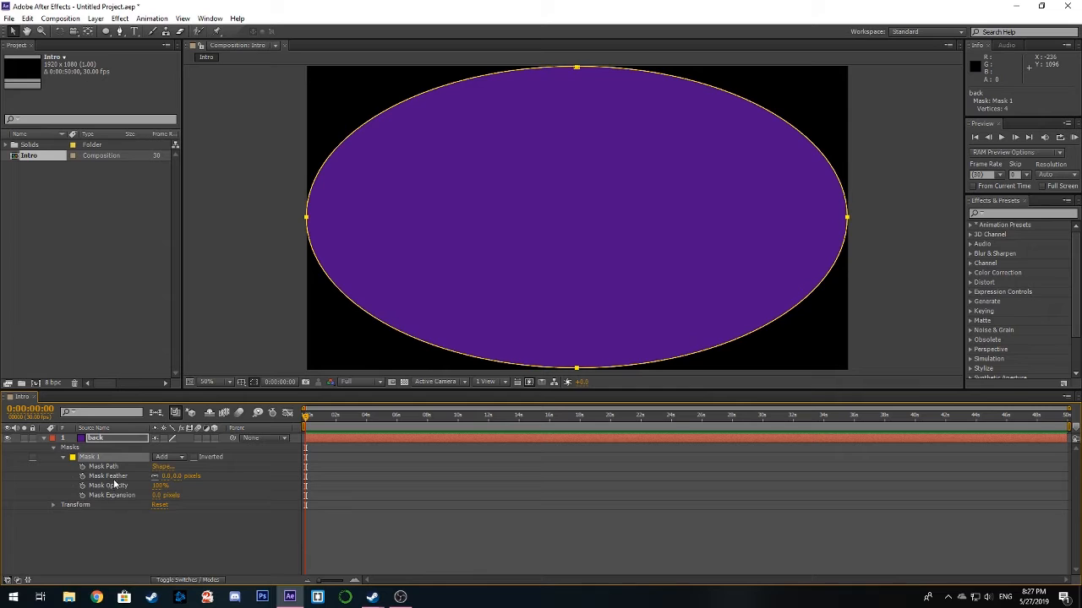
# - Try a Mask Feather of 250 pixels on Mask 1, and increase it to 350 pixels
pyautogui.click(166, 477)
pyautogui.write('350')
pyautogui.press('Return')
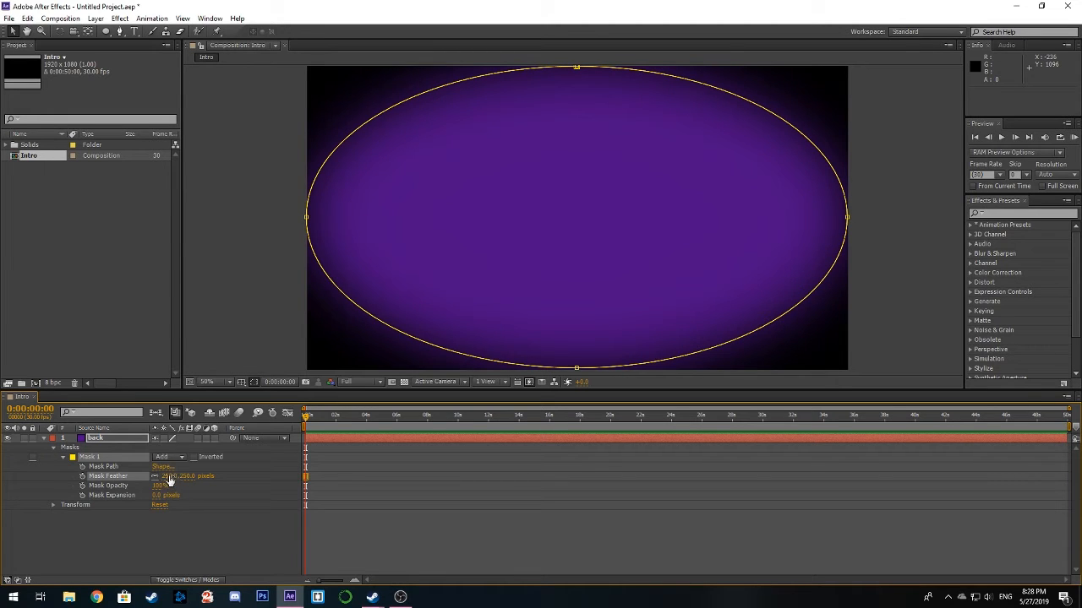
pyautogui.click(166, 475)
pyautogui.moveTo(167, 476); pyautogui.dragTo(212, 482)
pyautogui.click(166, 476)
pyautogui.write('350')
pyautogui.press('Return')
# - Set Mask 1's opacity to 80% and collapse the deselected back layer
pyautogui.click(157, 486)
pyautogui.write('80')
pyautogui.press('Return')
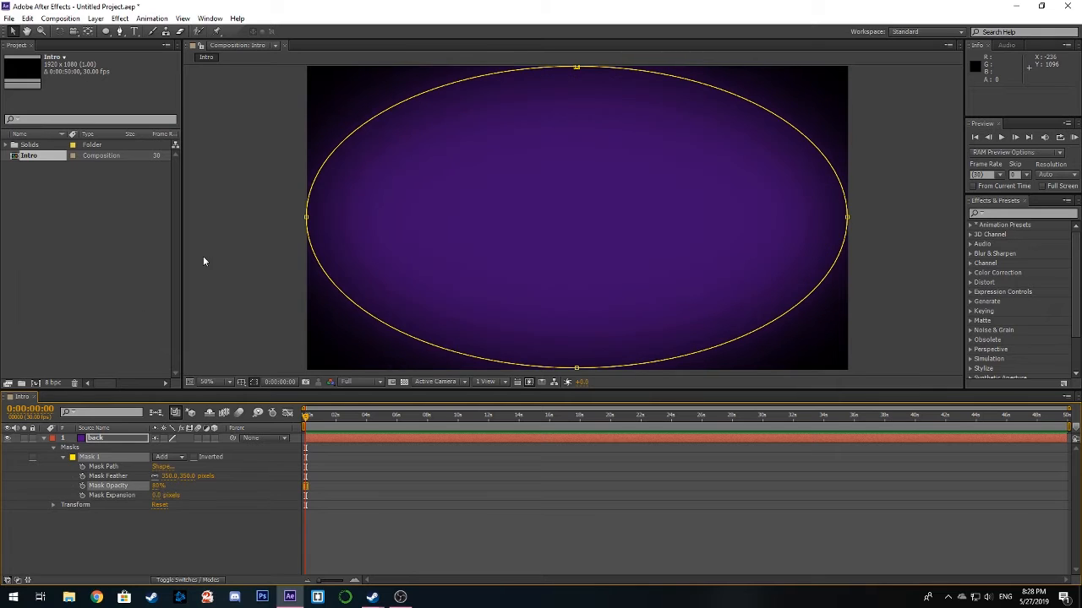
pyautogui.click(252, 221)
pyautogui.click(247, 140)
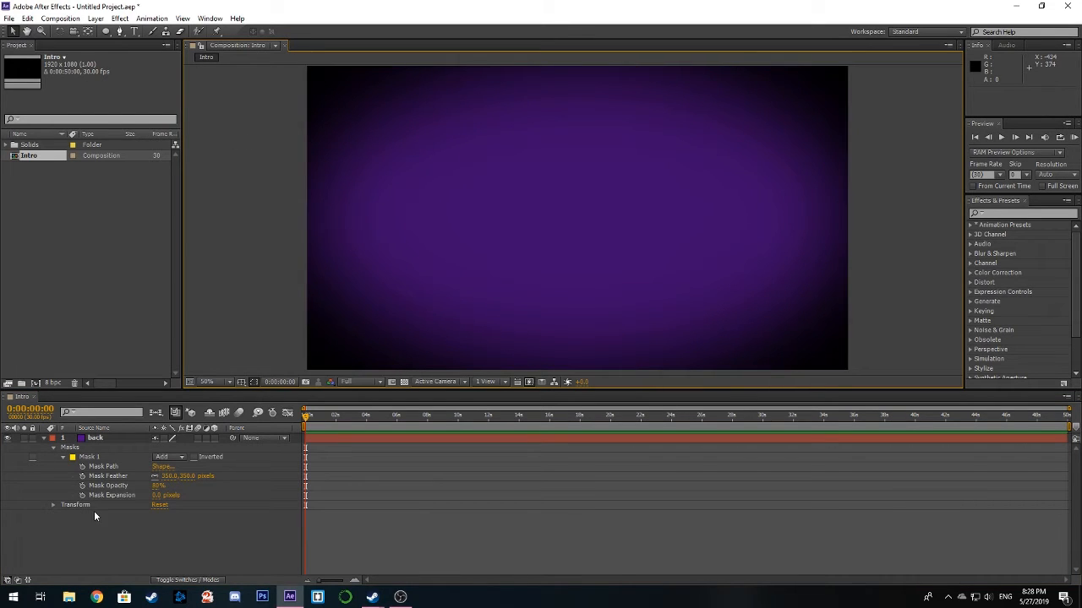
pyautogui.click(46, 438)
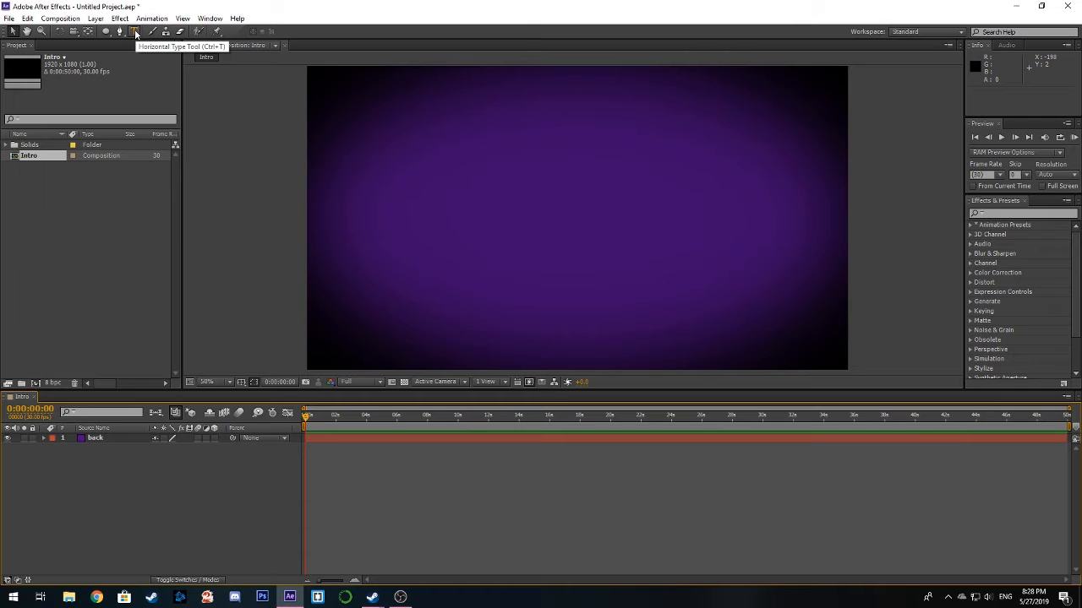
# - Add a text layer reading WELCOME, enlarge it, and place it in the upper middle of the frame at about 670, 432
pyautogui.click(96, 18)
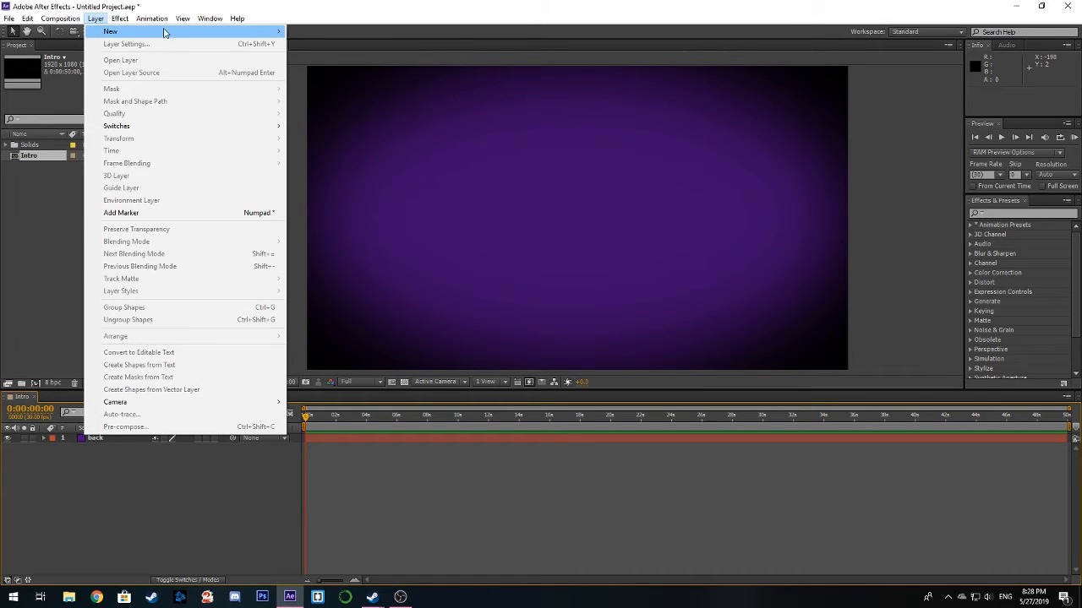
pyautogui.moveTo(164, 32)
pyautogui.click(314, 30)
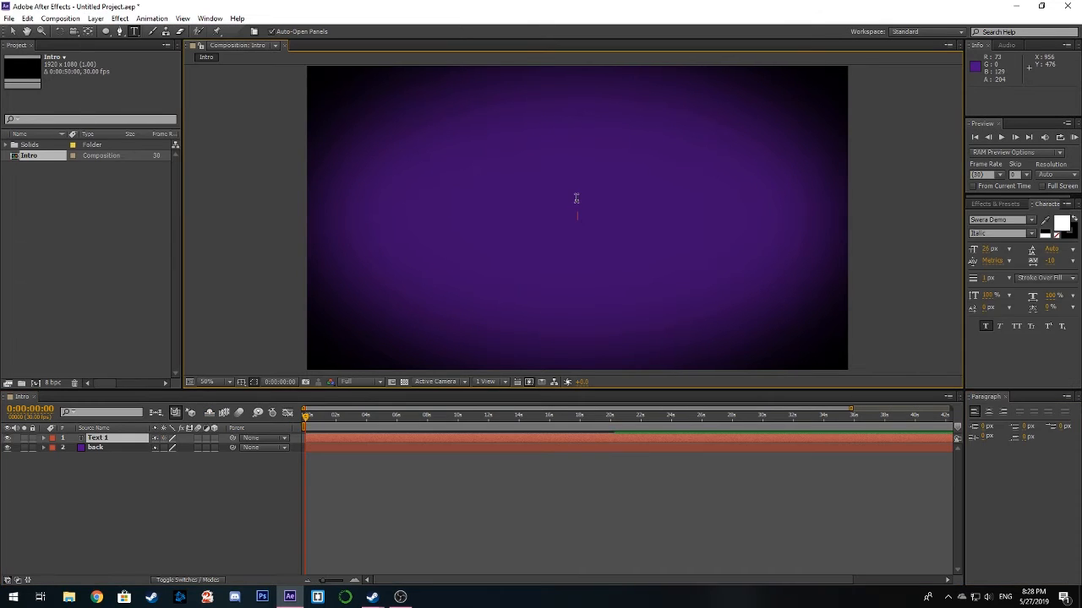
pyautogui.write('WELCOME')
pyautogui.click(13, 31)
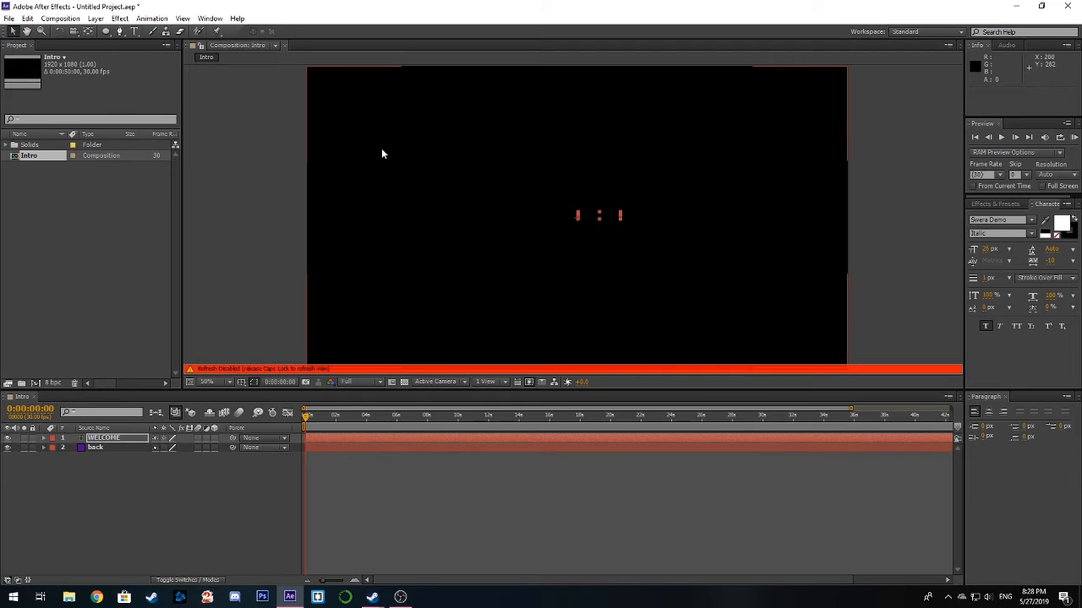
pyautogui.press('capslock')
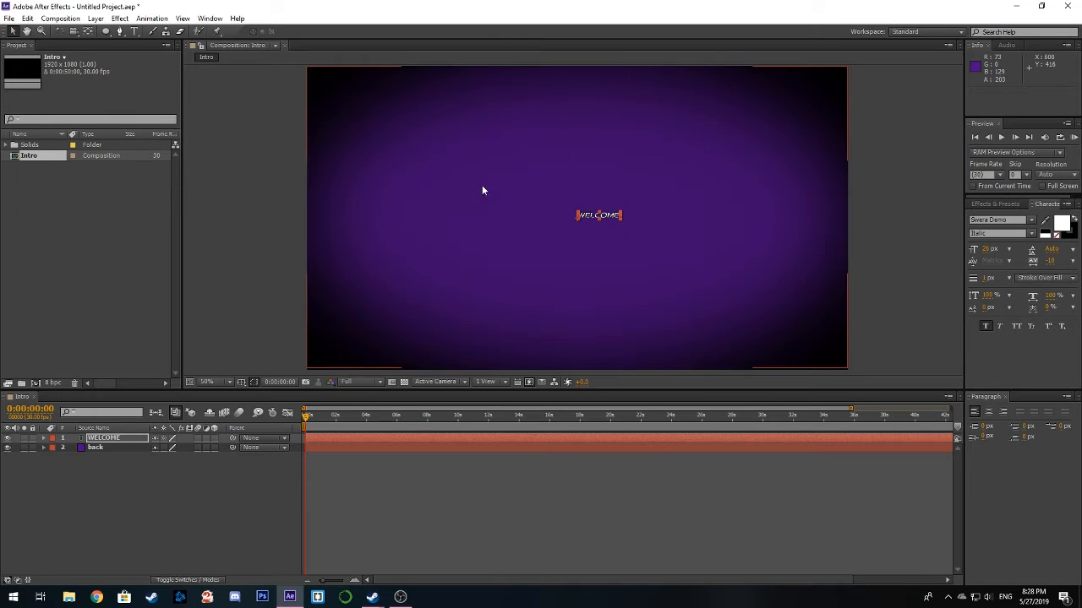
pyautogui.moveTo(613, 214); pyautogui.dragTo(612, 187)
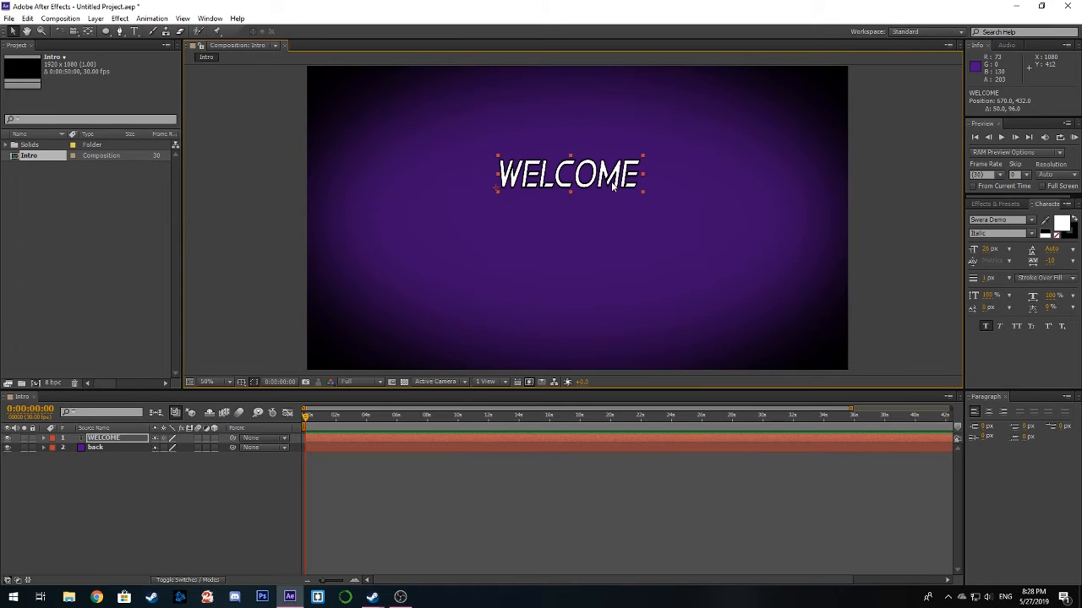
# - Set the font size to 28 px and toggle Faux Italic in the character settings
pyautogui.click(990, 251)
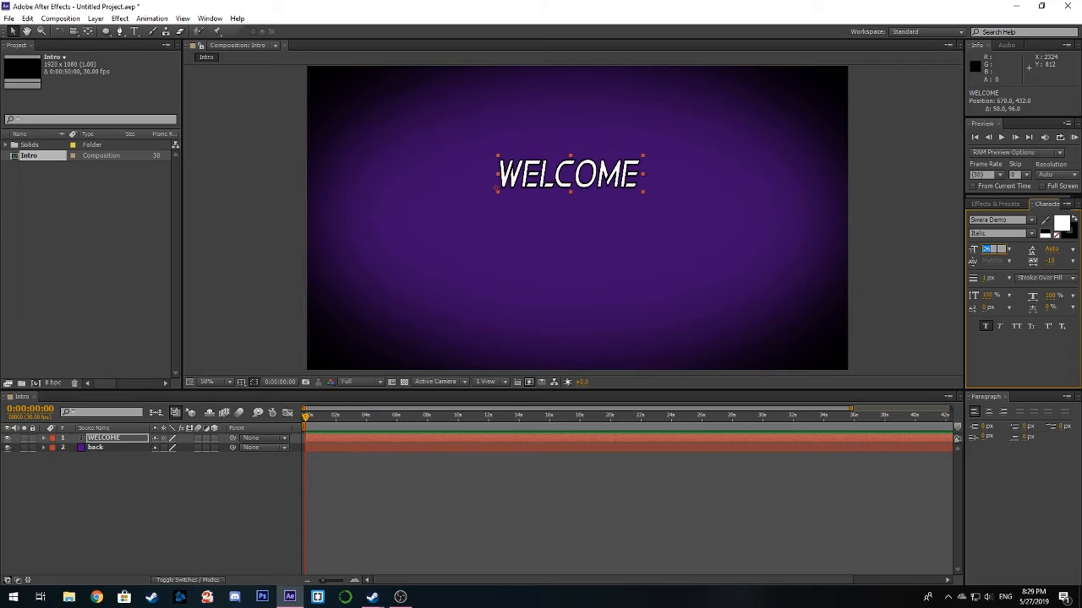
pyautogui.click(928, 243)
pyautogui.click(988, 251)
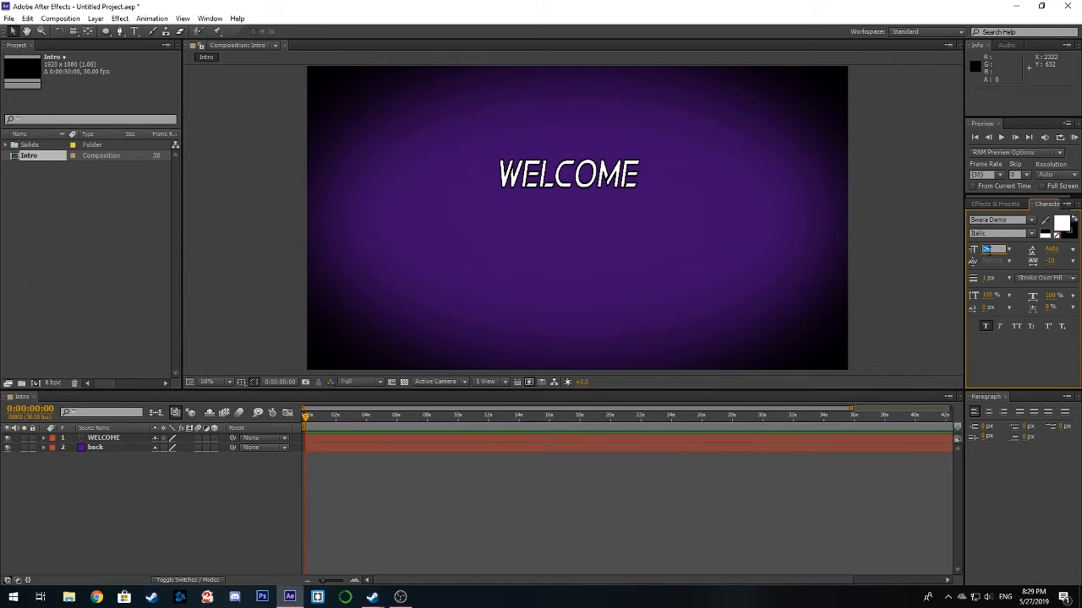
pyautogui.write('28')
pyautogui.press('Return')
pyautogui.click(998, 327)
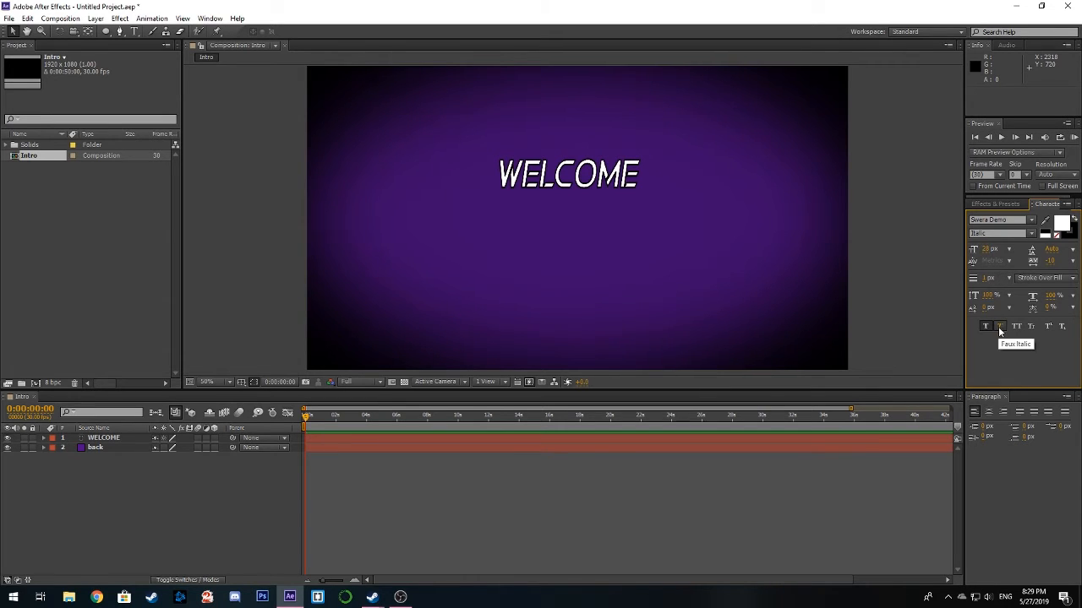
# - Apply Faux Italic to the WELCOME text layer and set its font size to 28 px
pyautogui.click(581, 178)
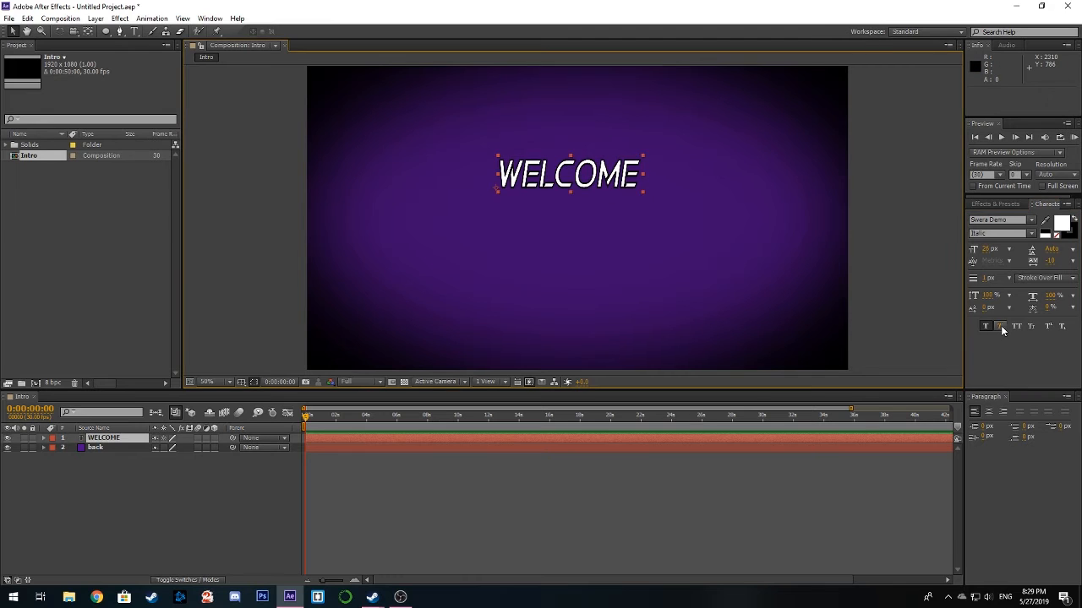
pyautogui.click(1000, 327)
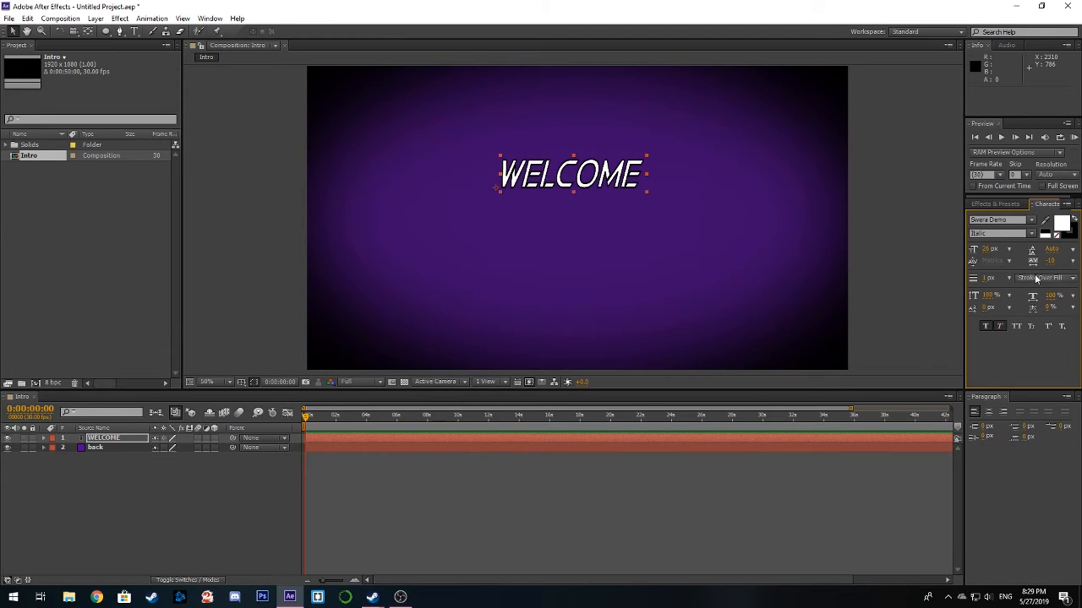
pyautogui.click(988, 250)
pyautogui.write('28')
pyautogui.press('Return')
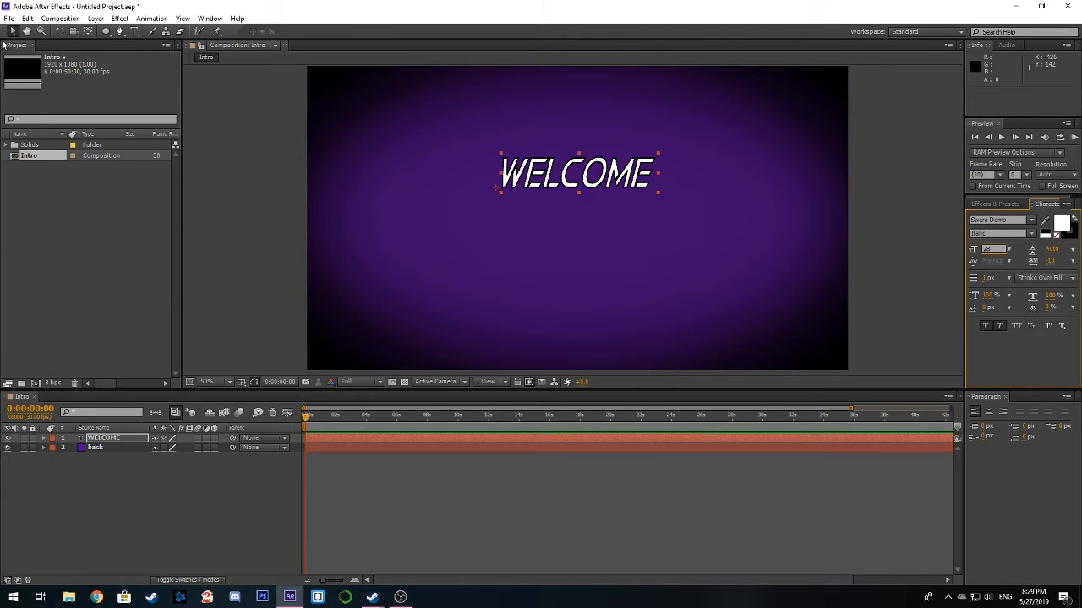
# - Nudge the WELCOME text slightly up and to the left in the frame, to about 660, 428
pyautogui.click(543, 180)
pyautogui.click(545, 179)
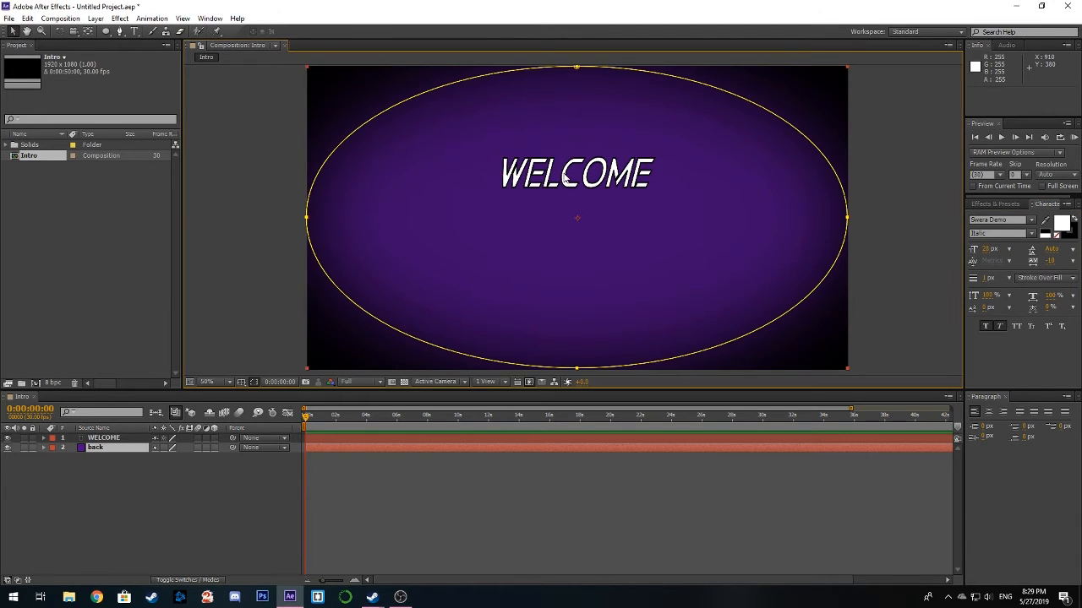
pyautogui.click(292, 160)
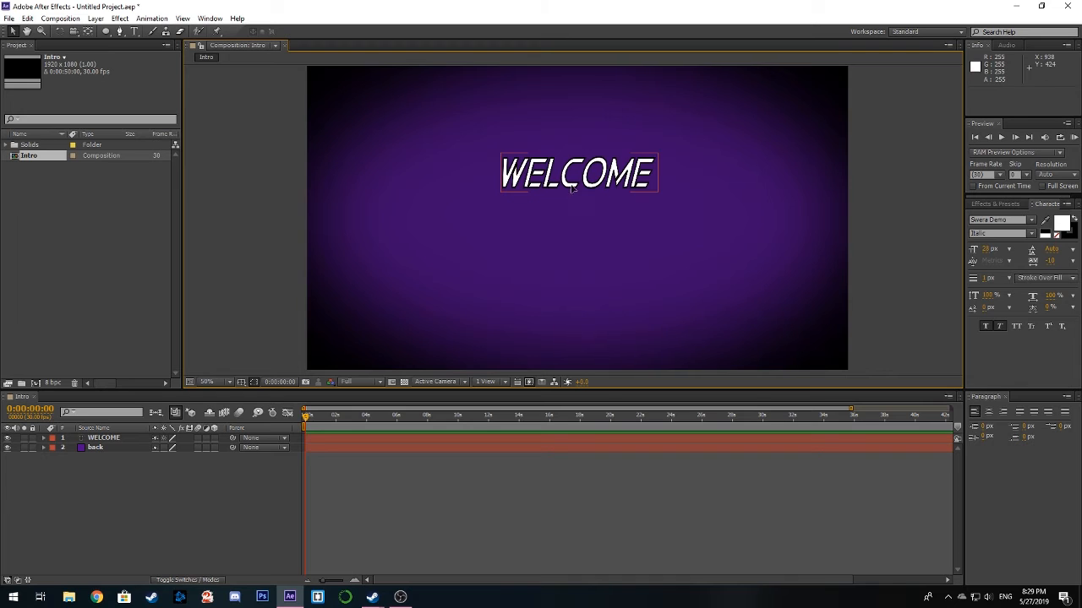
pyautogui.moveTo(571, 186); pyautogui.dragTo(569, 185)
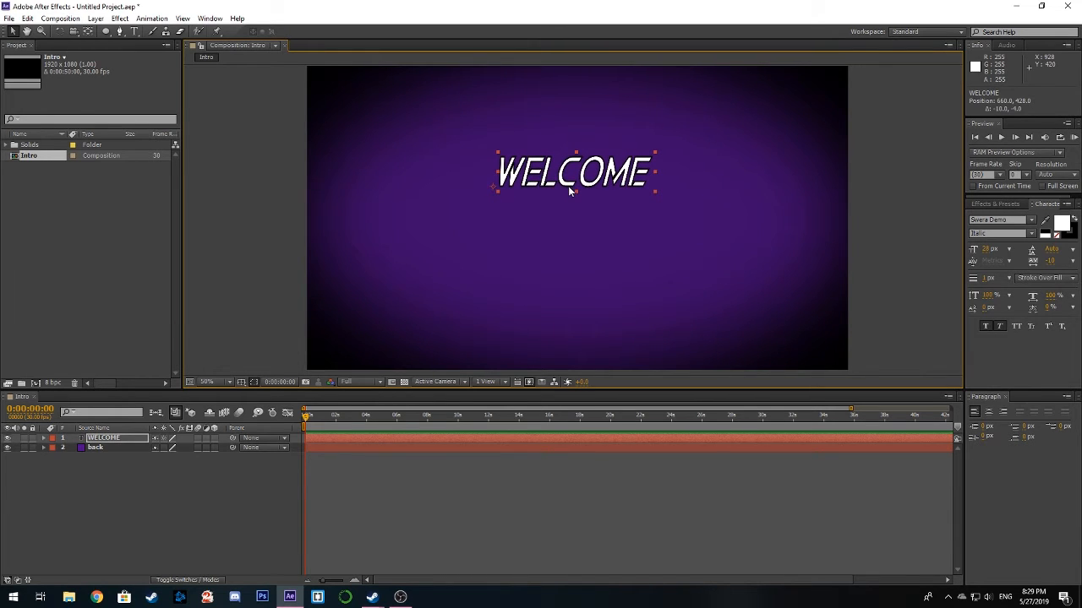
# - Extend the visible timeline range to the composition's full 50 seconds and leave both layers deselected
pyautogui.click(427, 442)
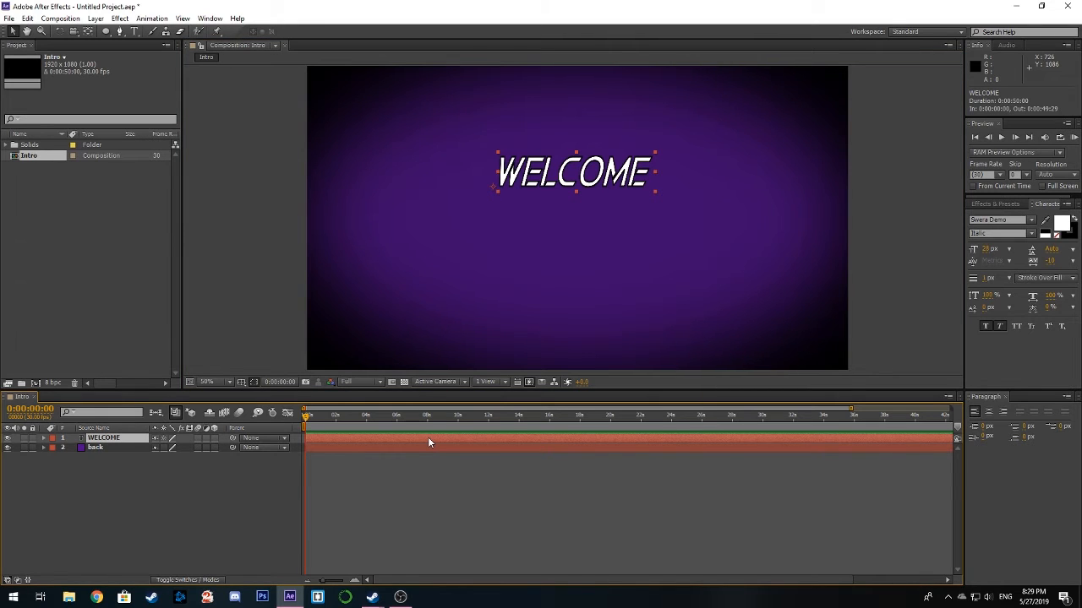
pyautogui.click(498, 449)
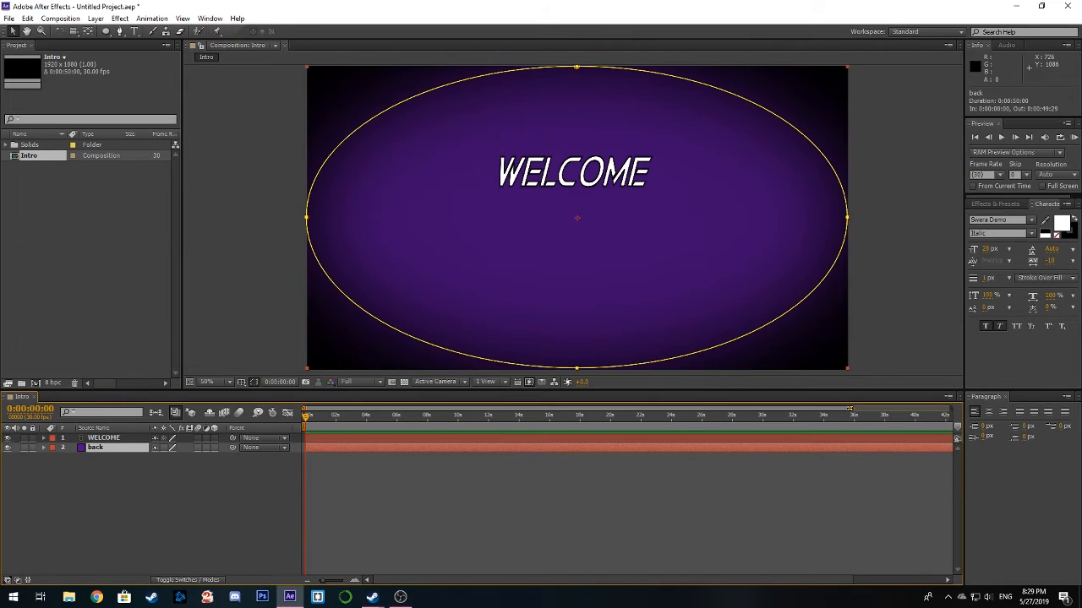
pyautogui.moveTo(849, 409); pyautogui.dragTo(951, 409)
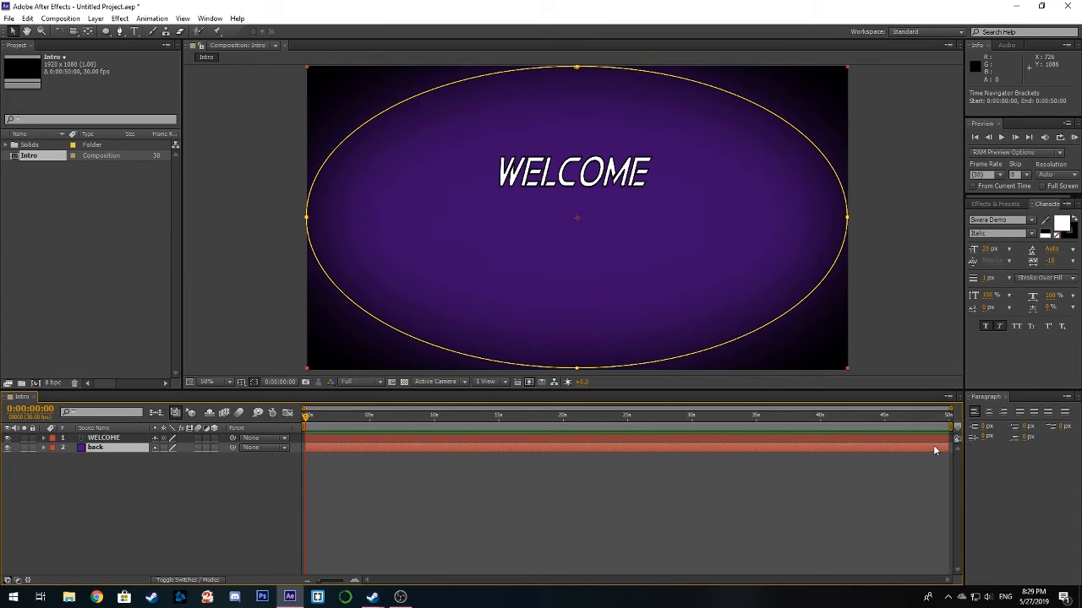
pyautogui.click(879, 495)
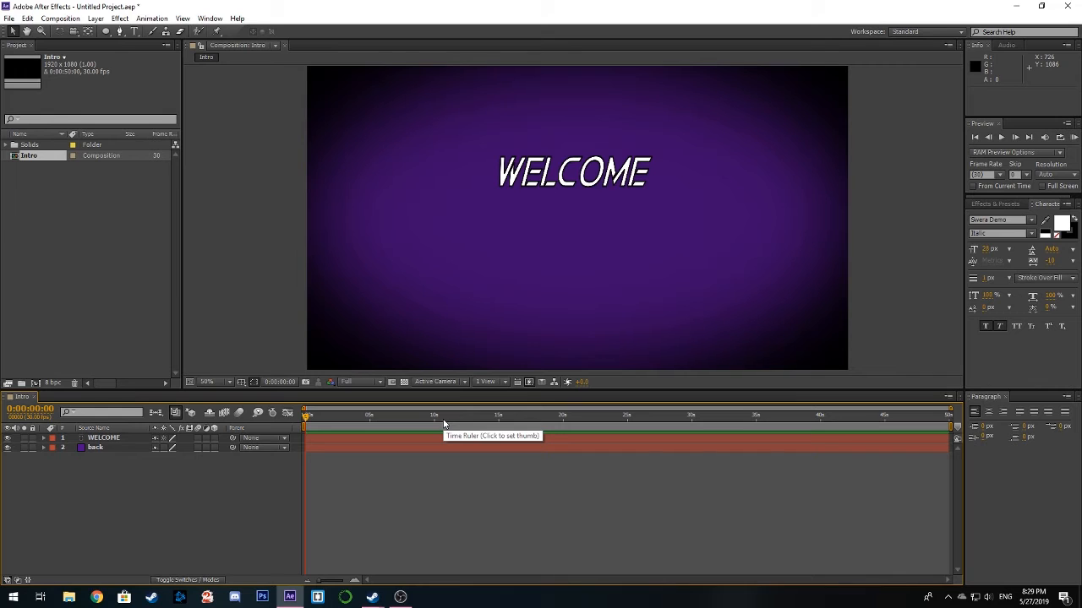
# - Try trimming the WELCOME layer to start at about 0:00:15:02 and end at about 0:00:20:05, and undo both trims
pyautogui.click(378, 441)
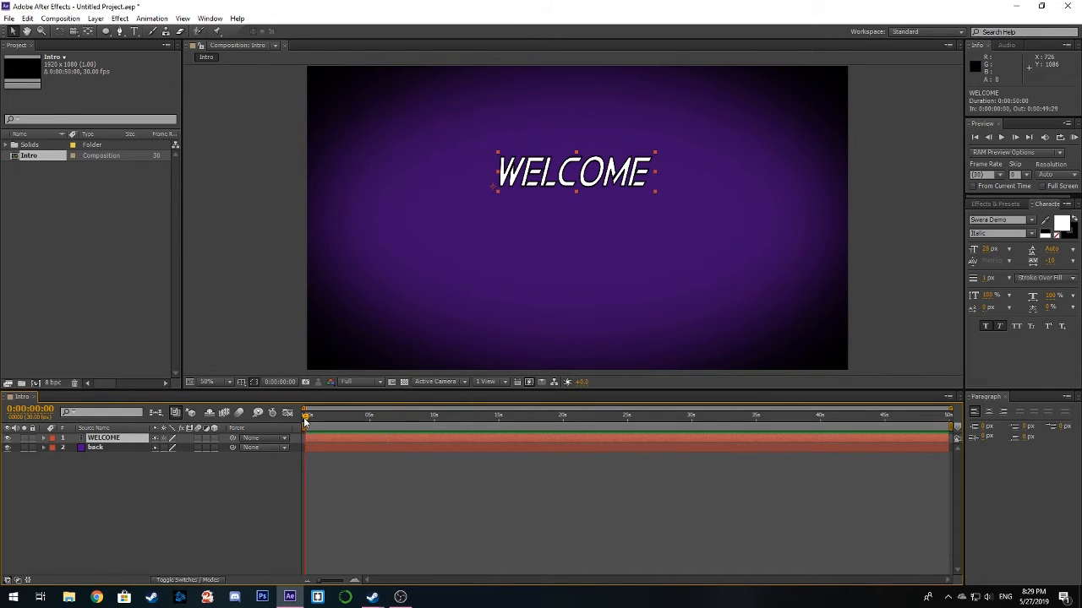
pyautogui.moveTo(306, 416)
pyautogui.mouseDown()
pyautogui.moveTo(955, 425)
pyautogui.moveTo(306, 424)
pyautogui.mouseUp()
pyautogui.moveTo(306, 437); pyautogui.dragTo(500, 439)
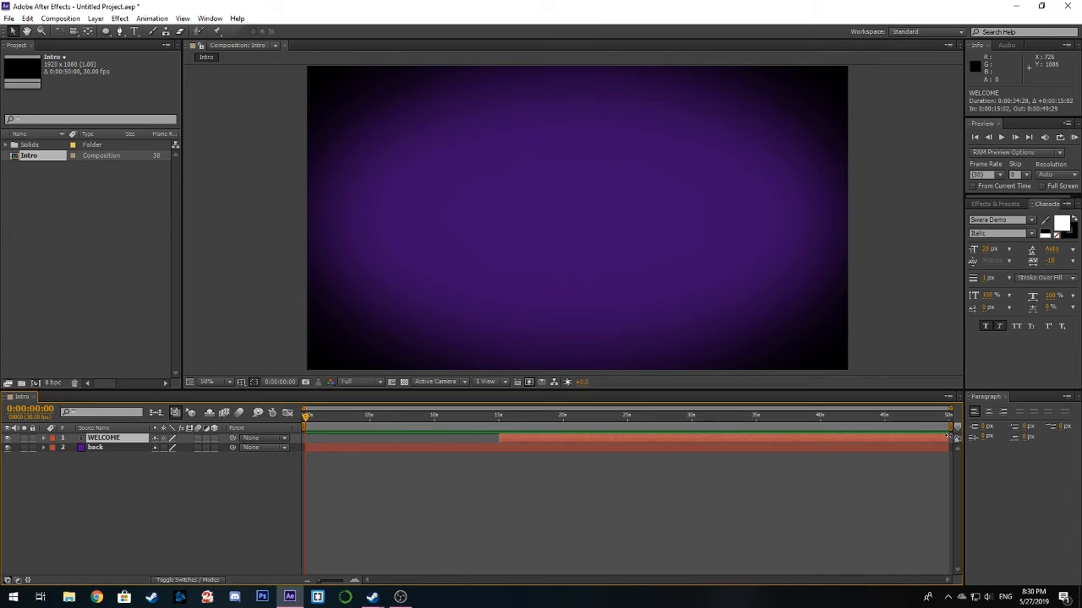
pyautogui.moveTo(947, 438); pyautogui.dragTo(543, 439)
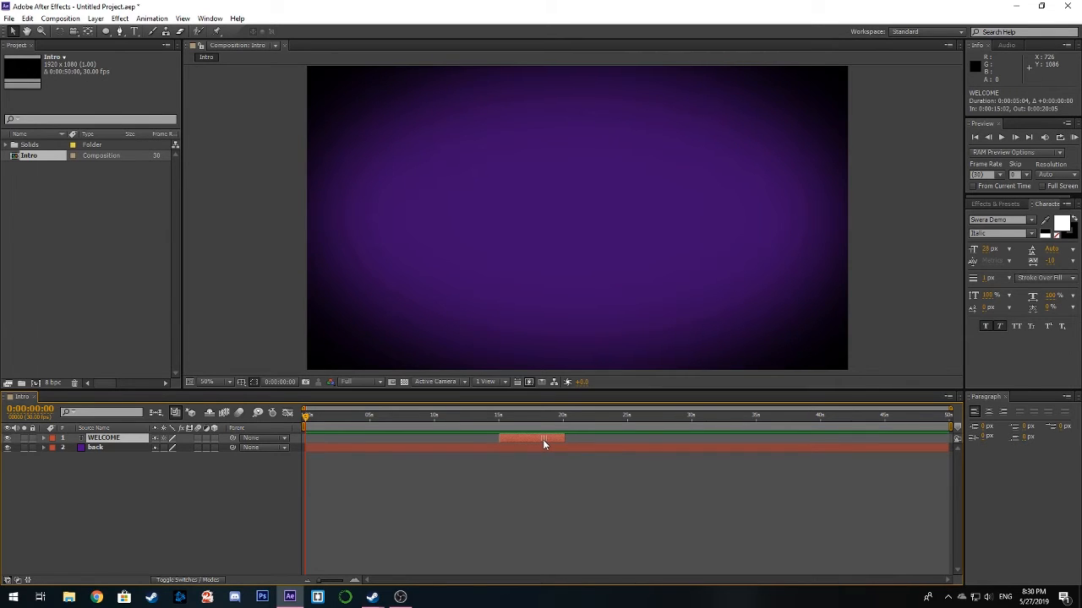
pyautogui.hotkey('ctrl', 'z')
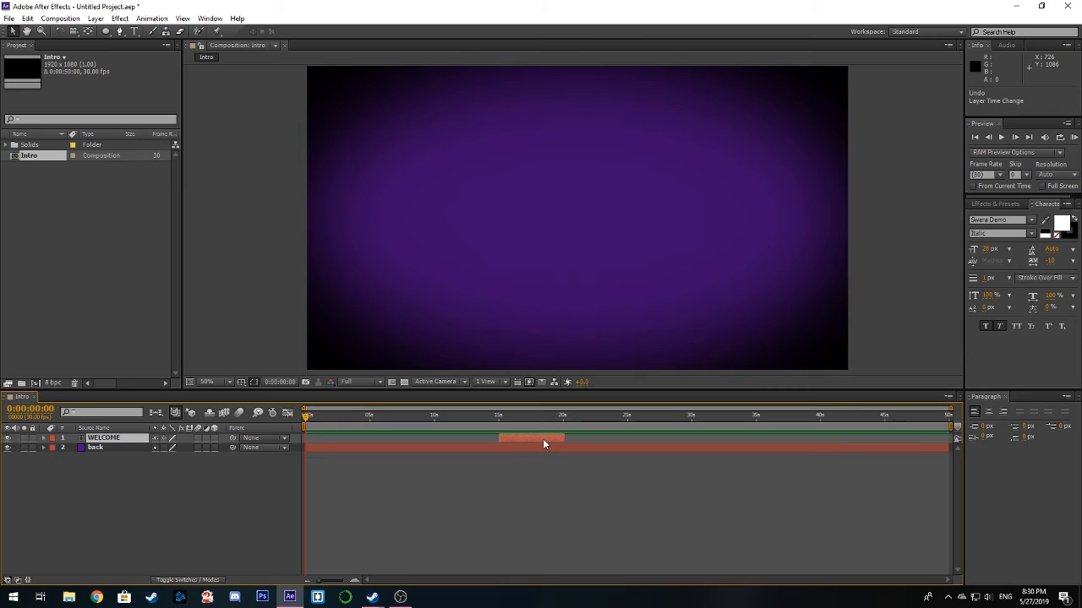
pyautogui.hotkey('ctrl', 'z')
pyautogui.hotkey('ctrl', 'z')
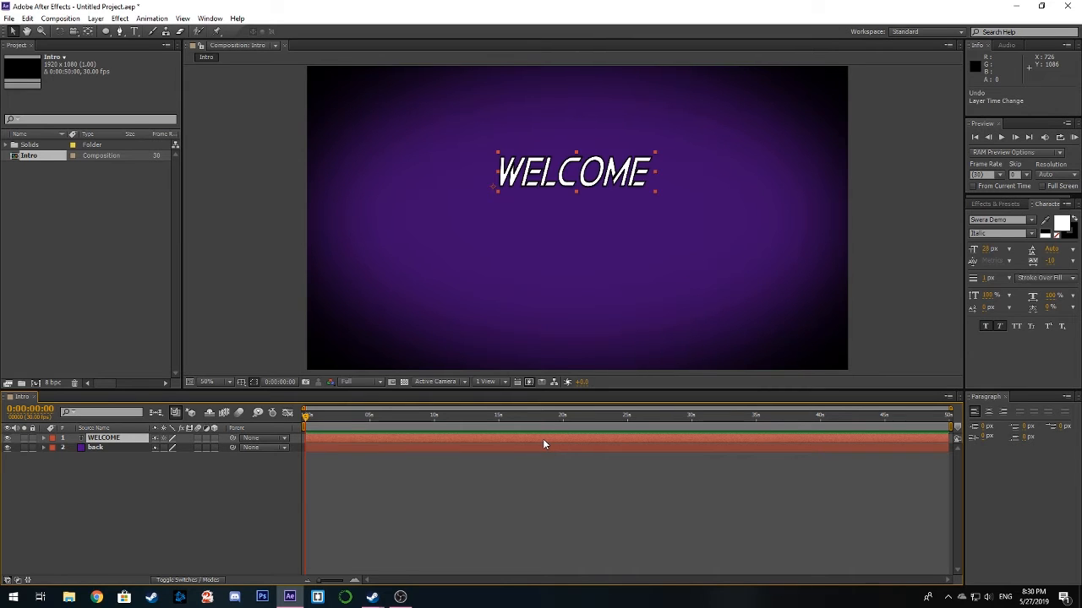
# - Scrub the current-time indicator forward to about 0:00:14:17 and back to the start of the composition
pyautogui.click(510, 469)
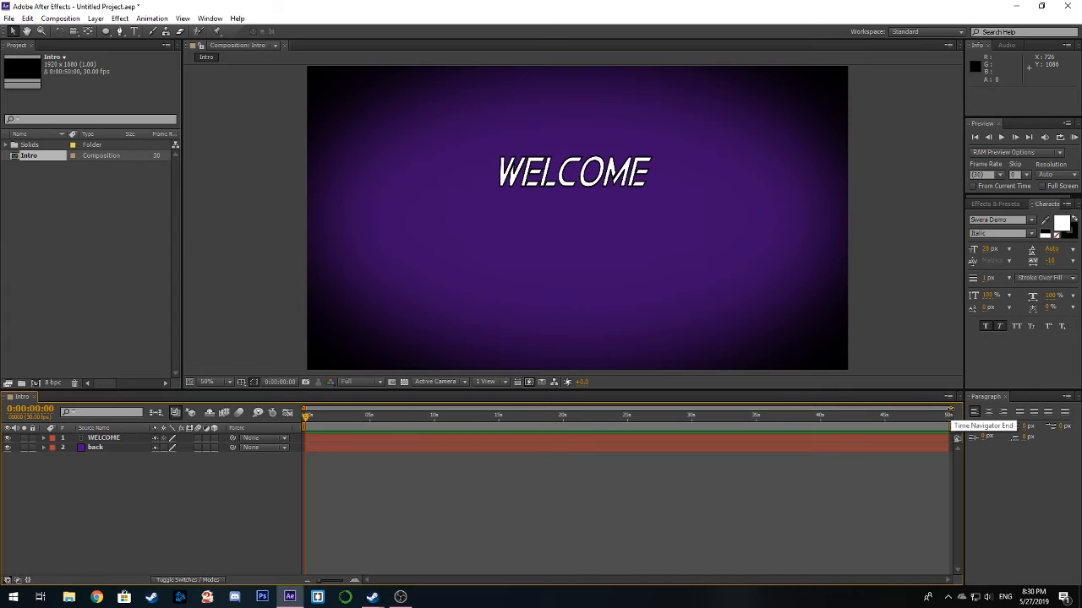
pyautogui.moveTo(306, 420); pyautogui.dragTo(494, 427)
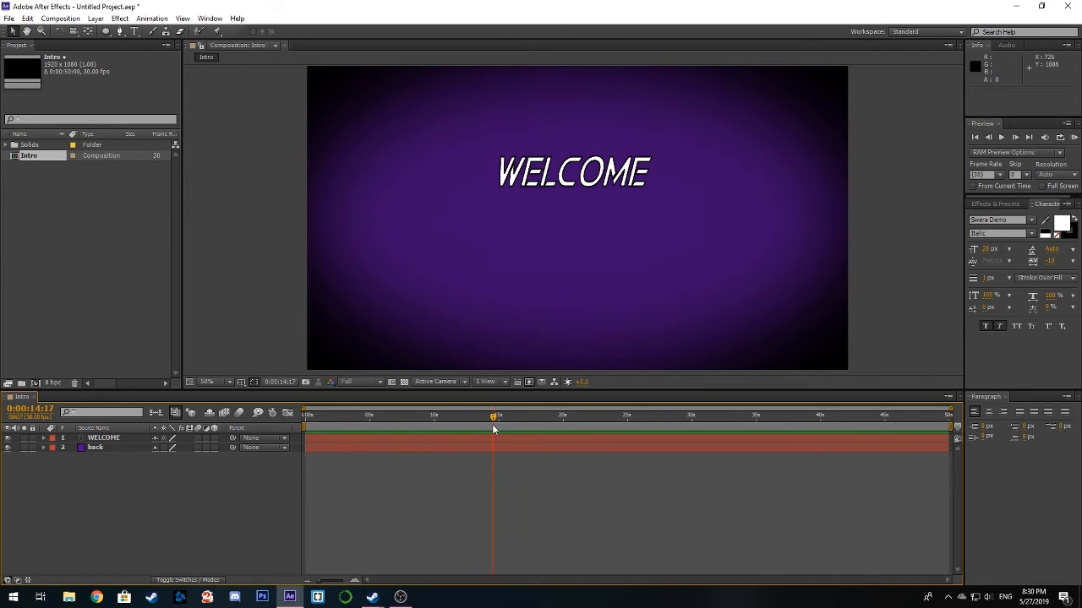
pyautogui.moveTo(590, 433); pyautogui.dragTo(297, 427)
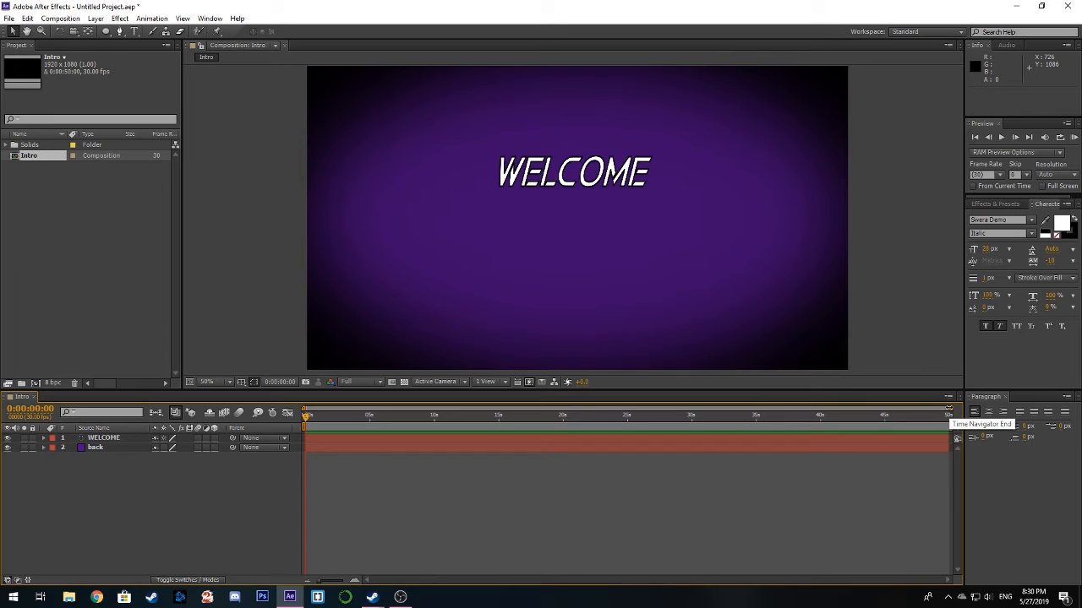
# - Narrow the visible timeline range to about the first 12 seconds and move the current-time indicator to 0:00:01:00
pyautogui.moveTo(948, 411); pyautogui.dragTo(463, 410)
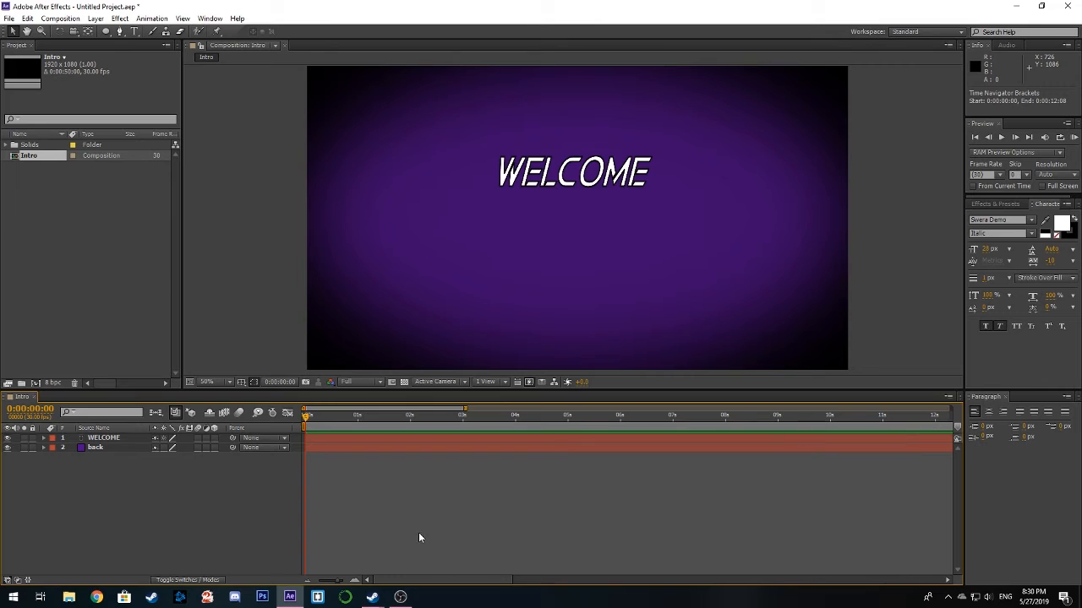
pyautogui.moveTo(443, 583)
pyautogui.mouseDown()
pyautogui.moveTo(911, 578)
pyautogui.moveTo(443, 582)
pyautogui.mouseUp()
pyautogui.moveTo(306, 416); pyautogui.dragTo(358, 418)
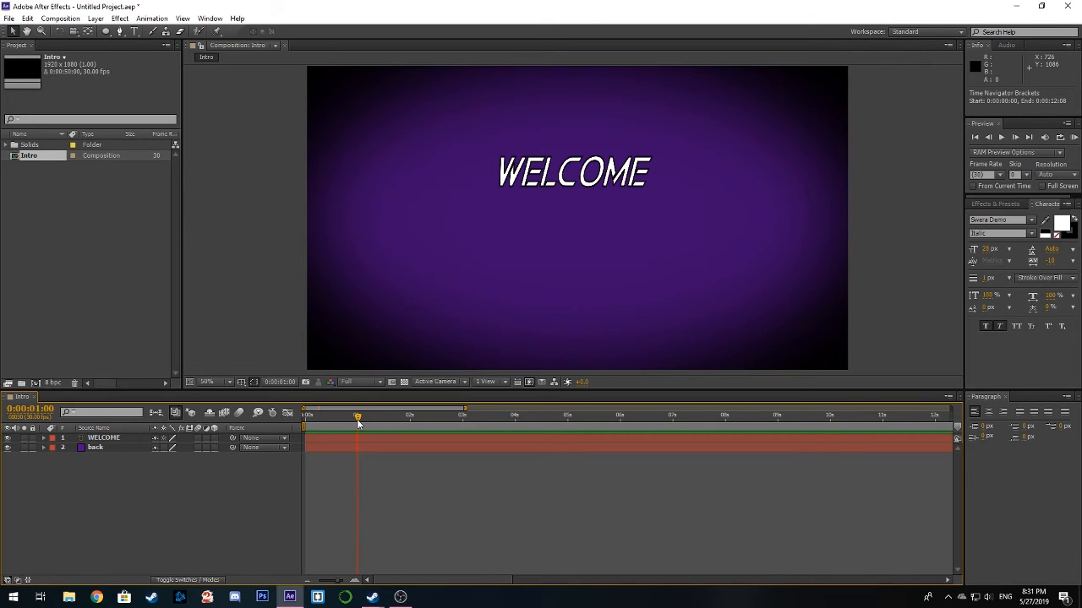
# - Try splitting the WELCOME layer at 0:00:01:00, undo the split, and look up the Split Layer command
pyautogui.click(399, 439)
pyautogui.click(392, 441)
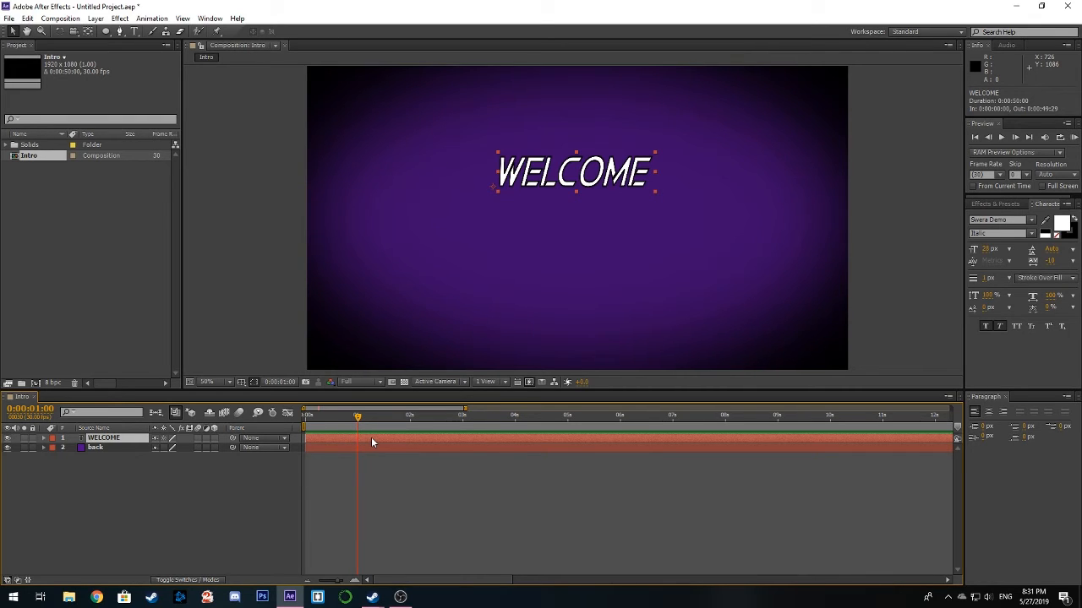
pyautogui.hotkey('ctrl', 'shift', 'd')
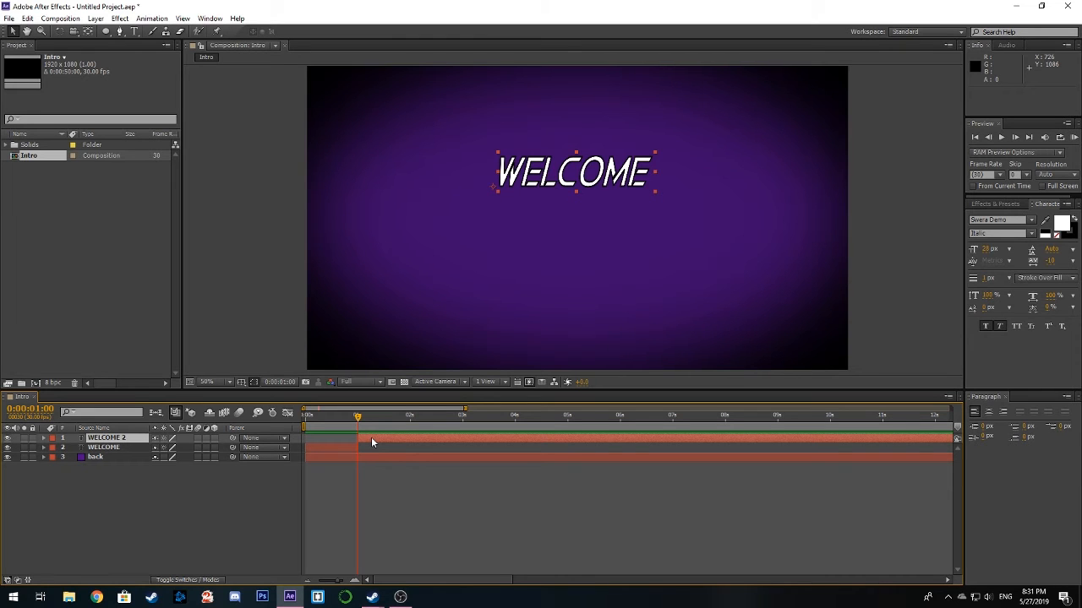
pyautogui.hotkey('ctrl', 'z')
pyautogui.click(96, 19)
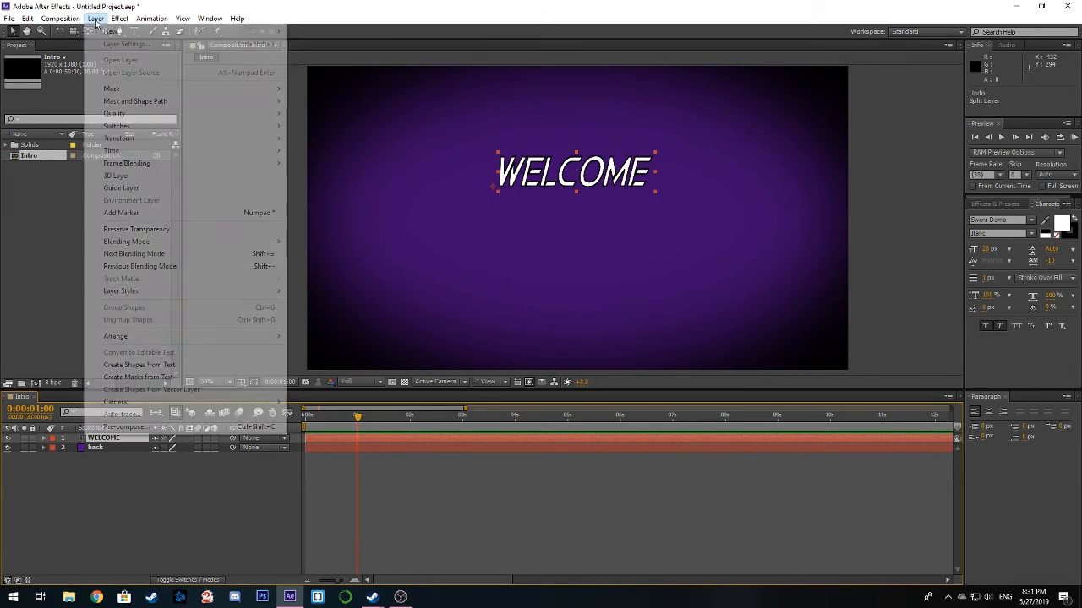
pyautogui.moveTo(40, 23)
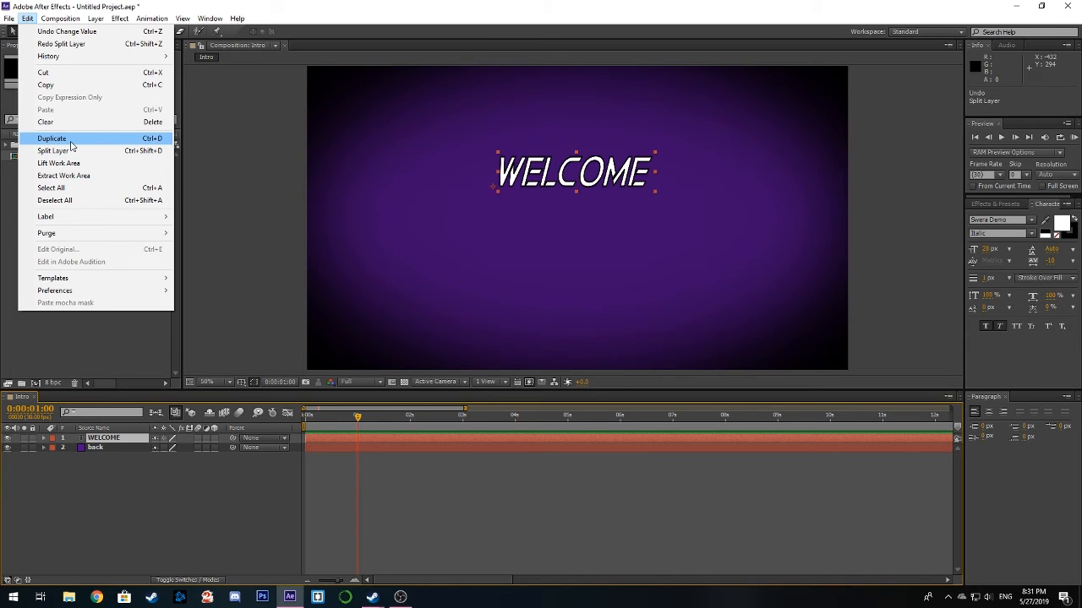
pyautogui.click(378, 427)
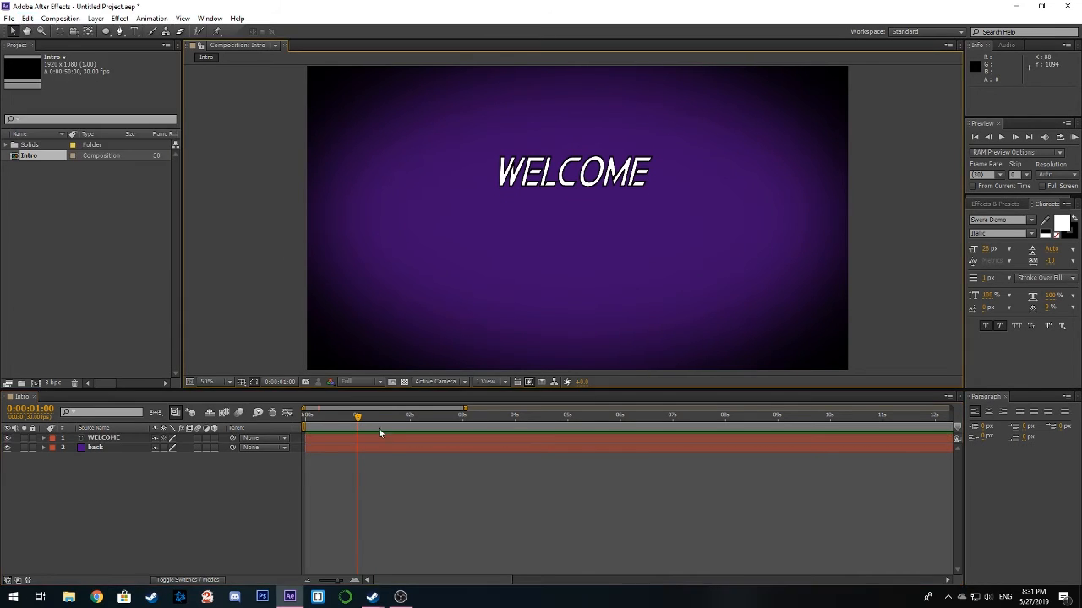
# - Split the WELCOME layer at 0:00:01:00 and delete the part before the split
pyautogui.click(392, 448)
pyautogui.click(399, 437)
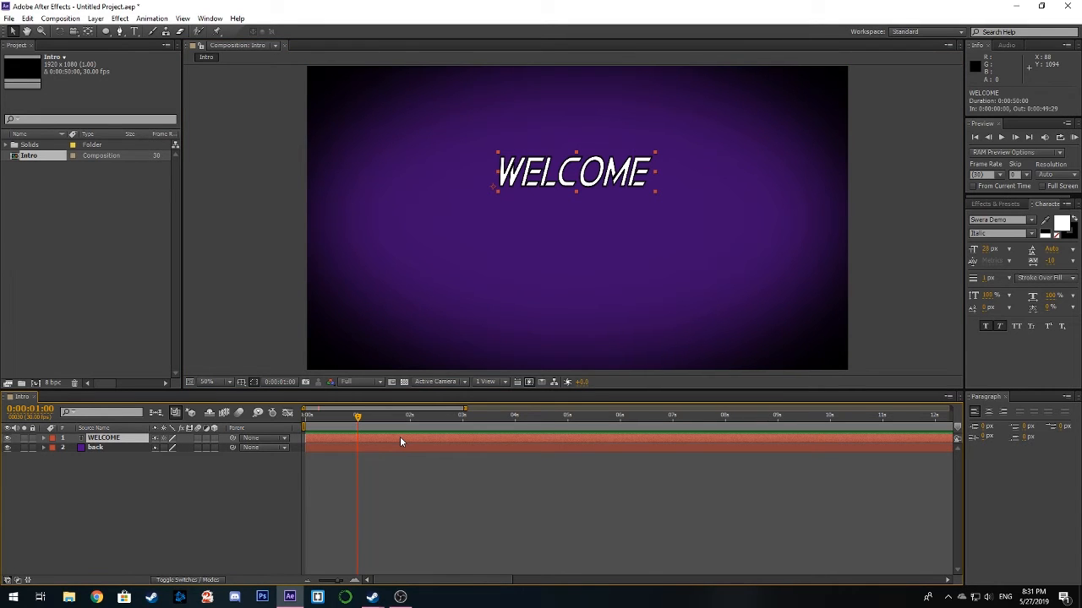
pyautogui.hotkey('ctrl', 'shift', 'd')
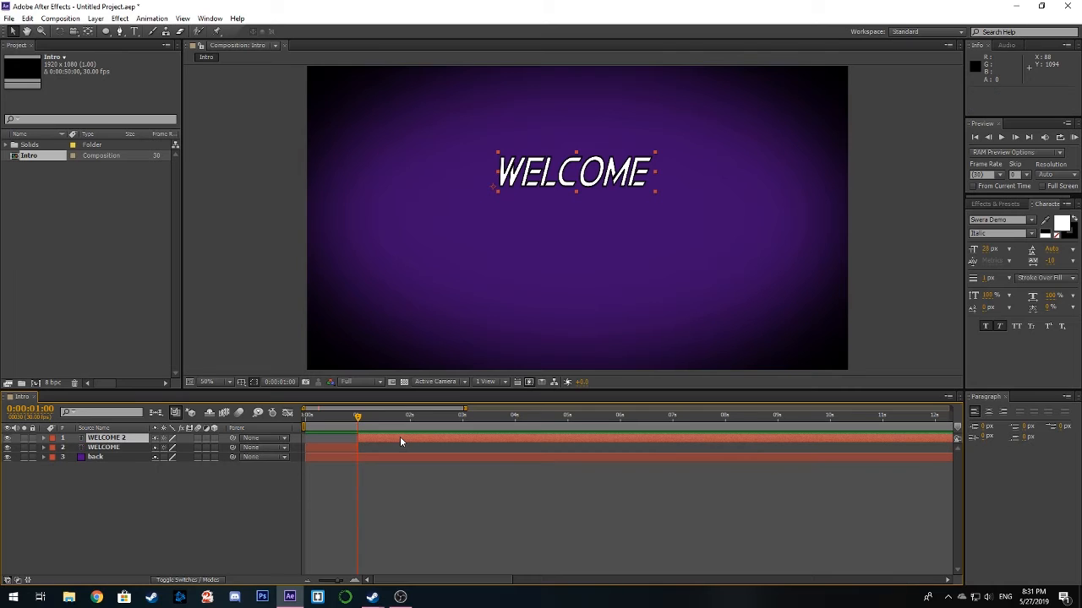
pyautogui.click(346, 448)
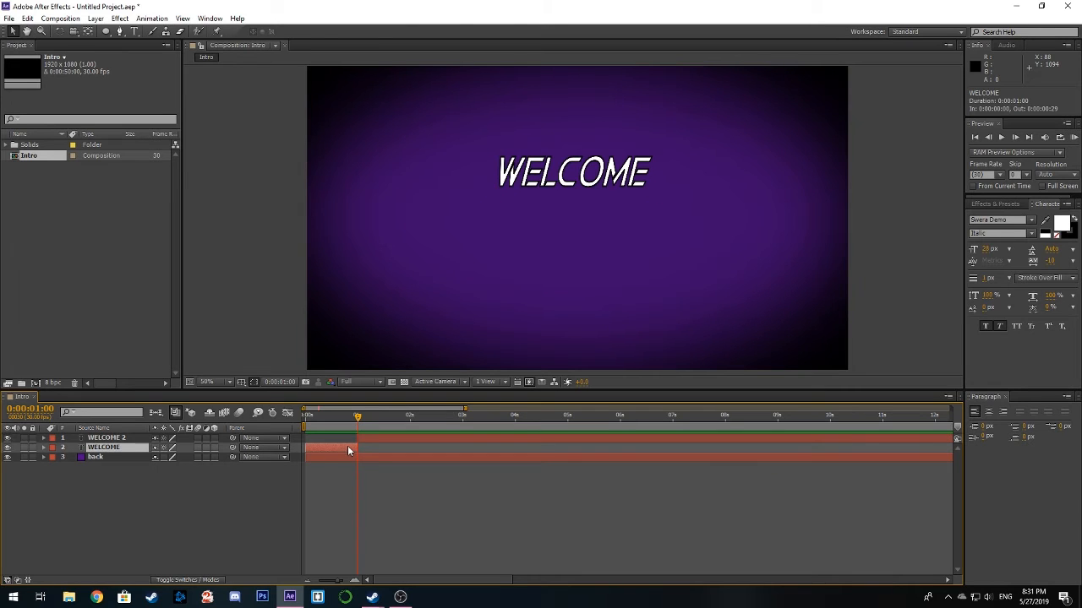
pyautogui.press('Delete')
# - Split the remaining WELCOME layer at 0:00:06:00 and delete the part after the split
pyautogui.moveTo(361, 415); pyautogui.dragTo(623, 418)
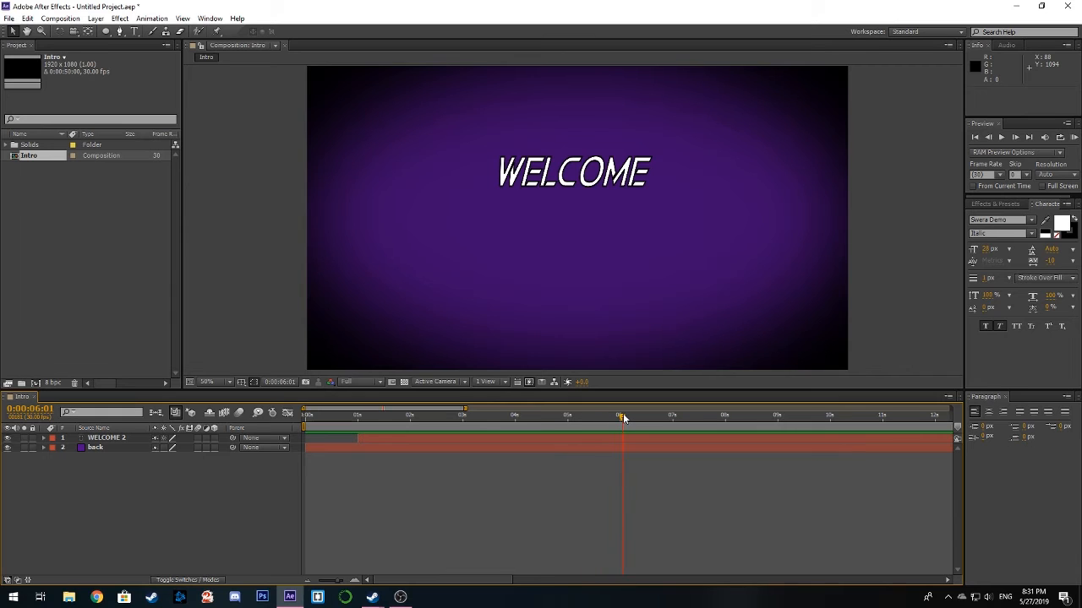
pyautogui.click(636, 436)
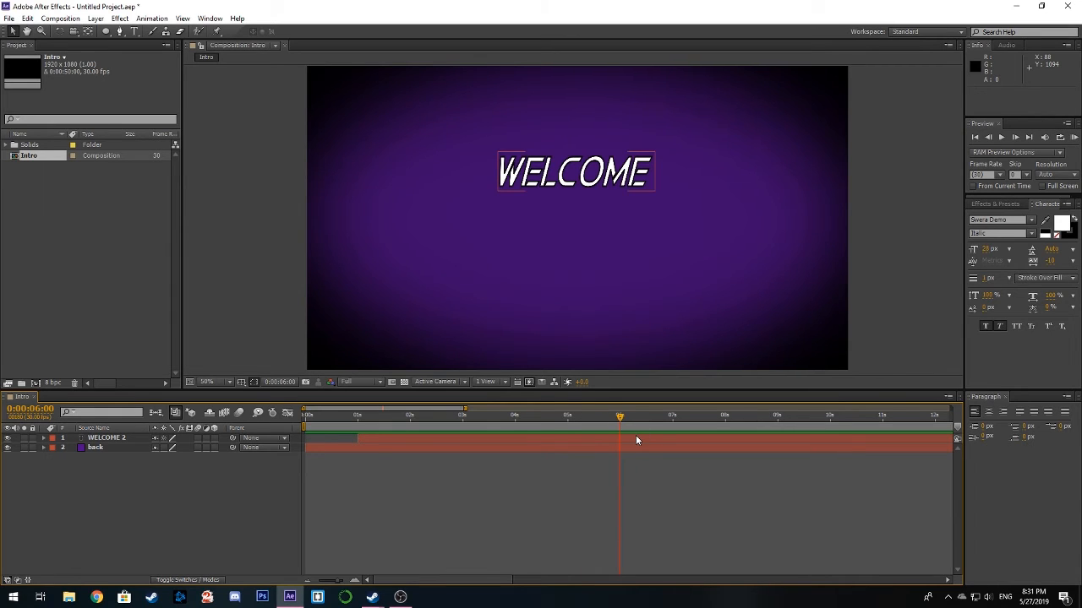
pyautogui.hotkey('ctrl', 'shift', 'd')
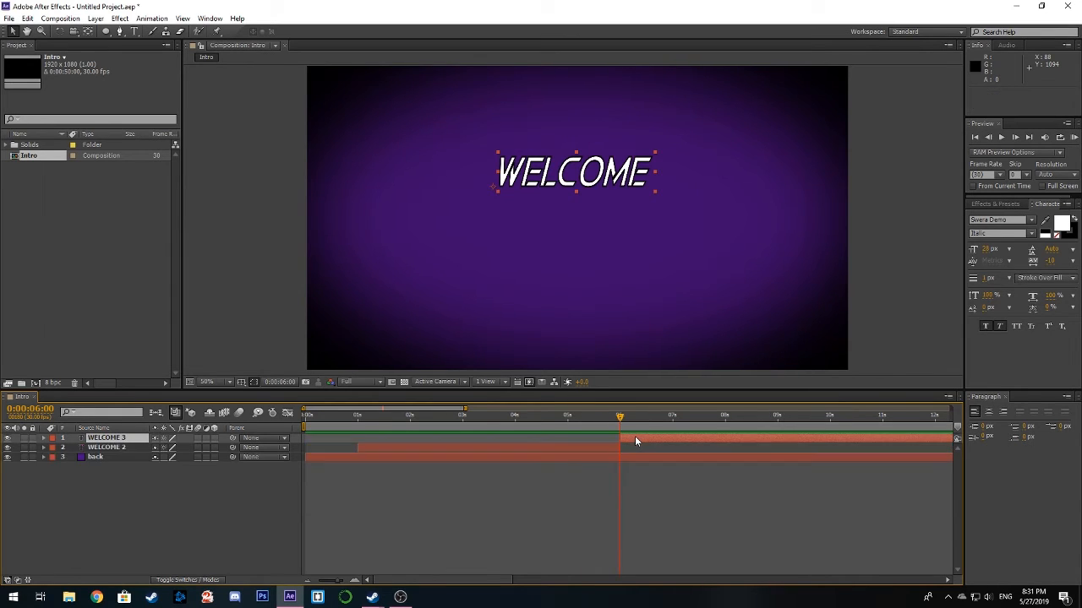
pyautogui.press('Delete')
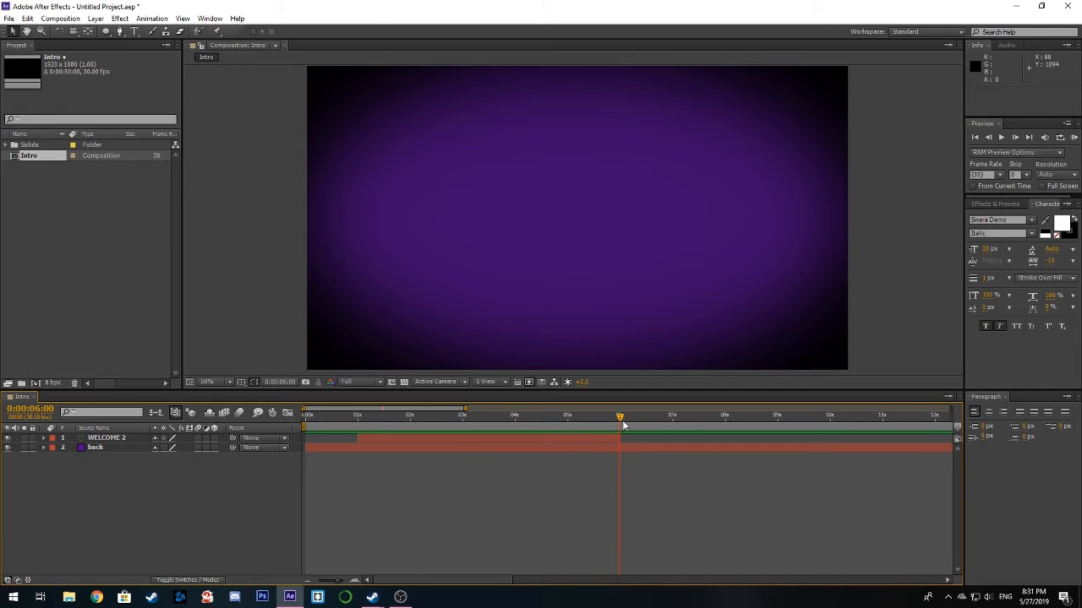
# - Return the current-time indicator to 0:00:01:00 and duplicate the trimmed WELCOME layer
pyautogui.click(612, 416)
pyautogui.moveTo(561, 423); pyautogui.dragTo(358, 422)
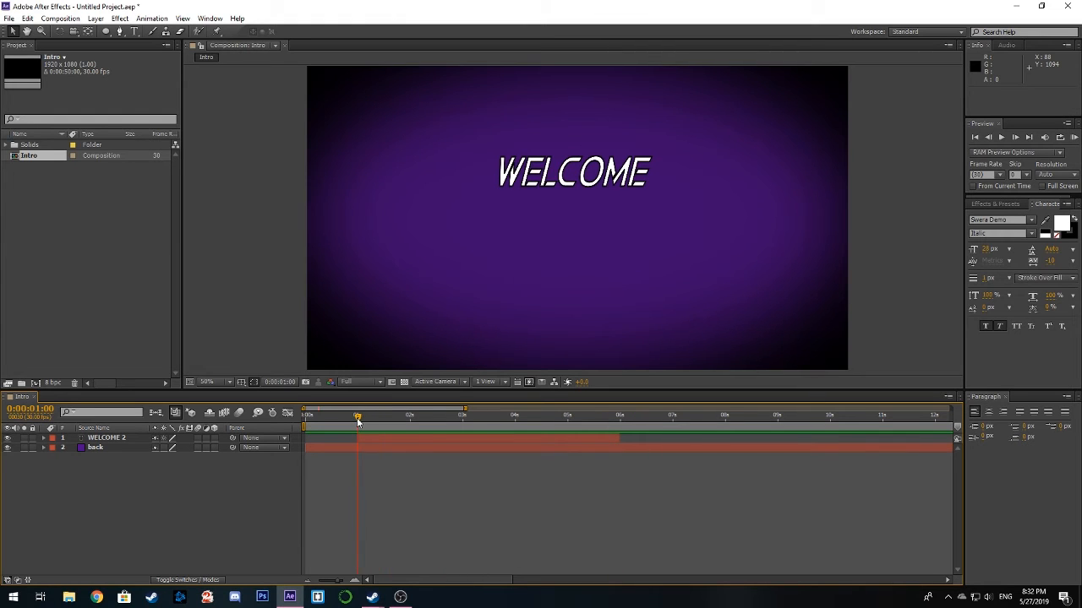
pyautogui.click(409, 435)
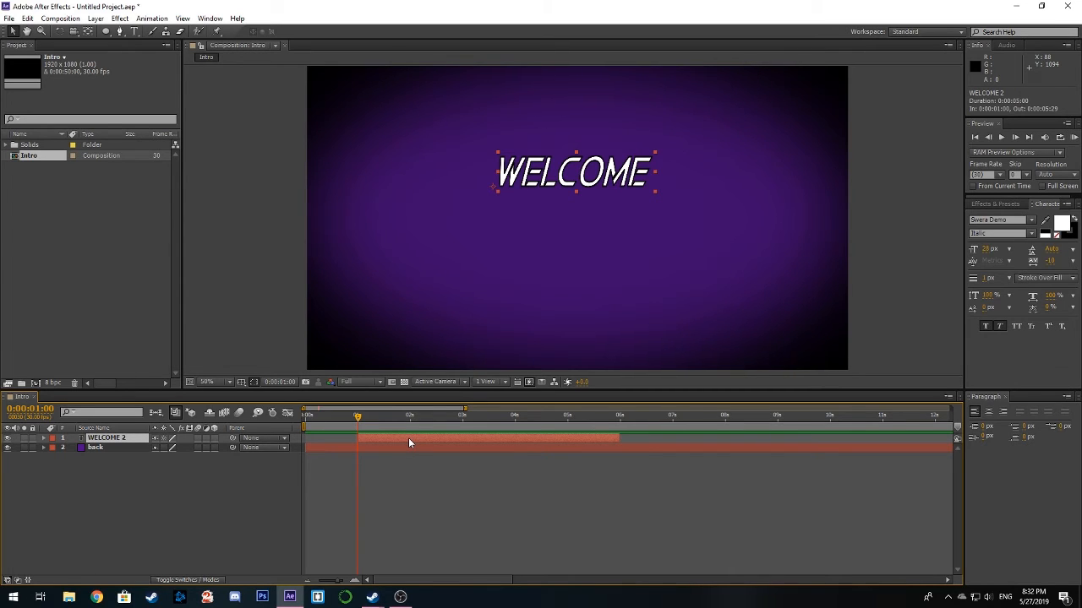
pyautogui.hotkey('ctrl', 'd')
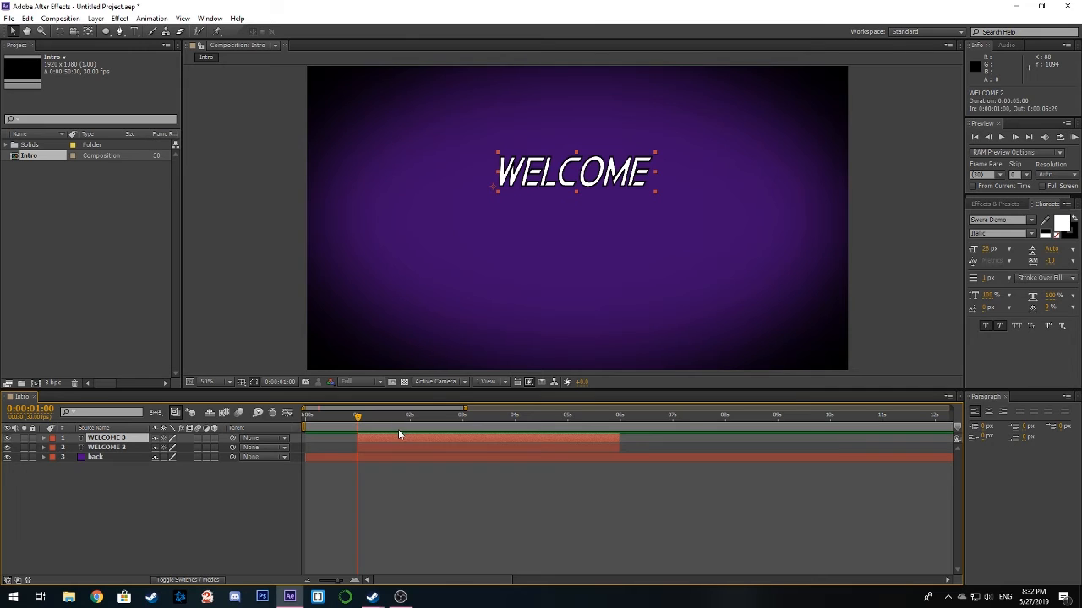
# - Trim the start of the duplicated WELCOME layer to 0:00:02:00
pyautogui.moveTo(358, 416); pyautogui.dragTo(410, 416)
pyautogui.moveTo(358, 438); pyautogui.dragTo(402, 442)
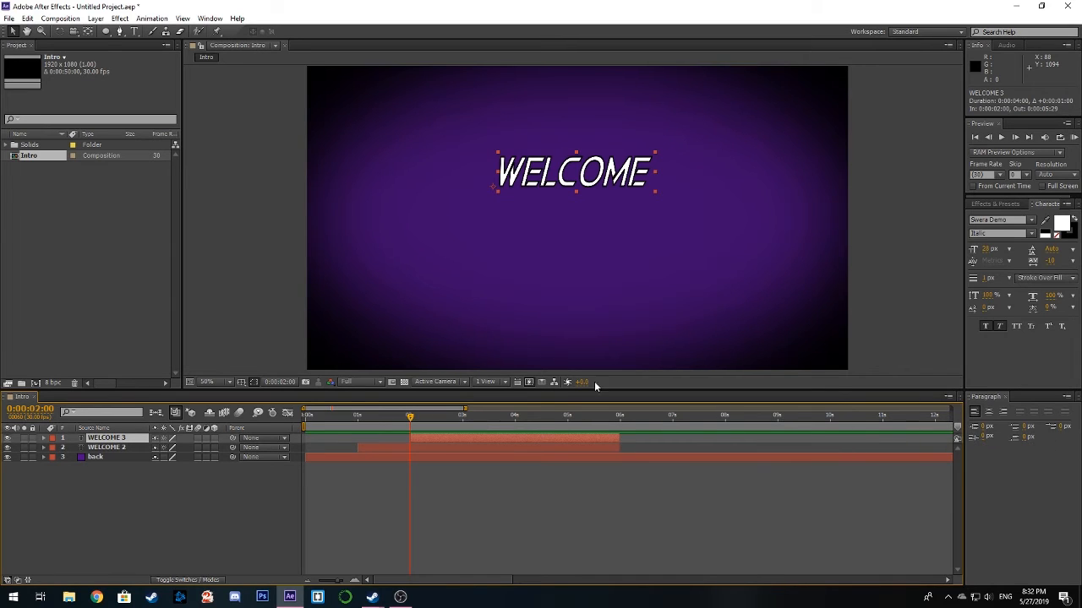
pyautogui.moveTo(469, 411); pyautogui.dragTo(369, 411)
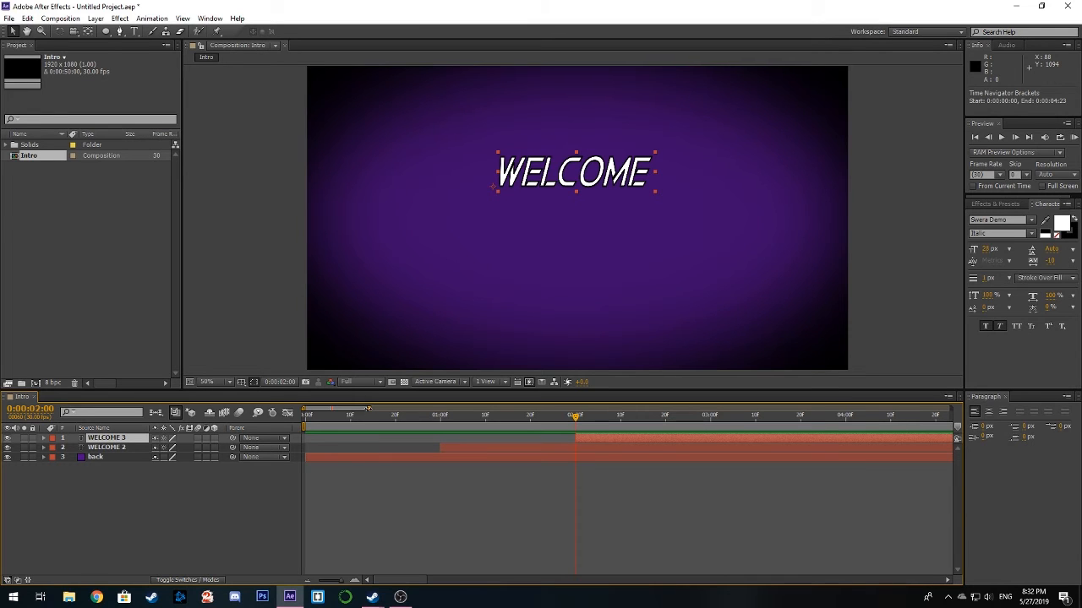
pyautogui.moveTo(368, 412); pyautogui.dragTo(460, 411)
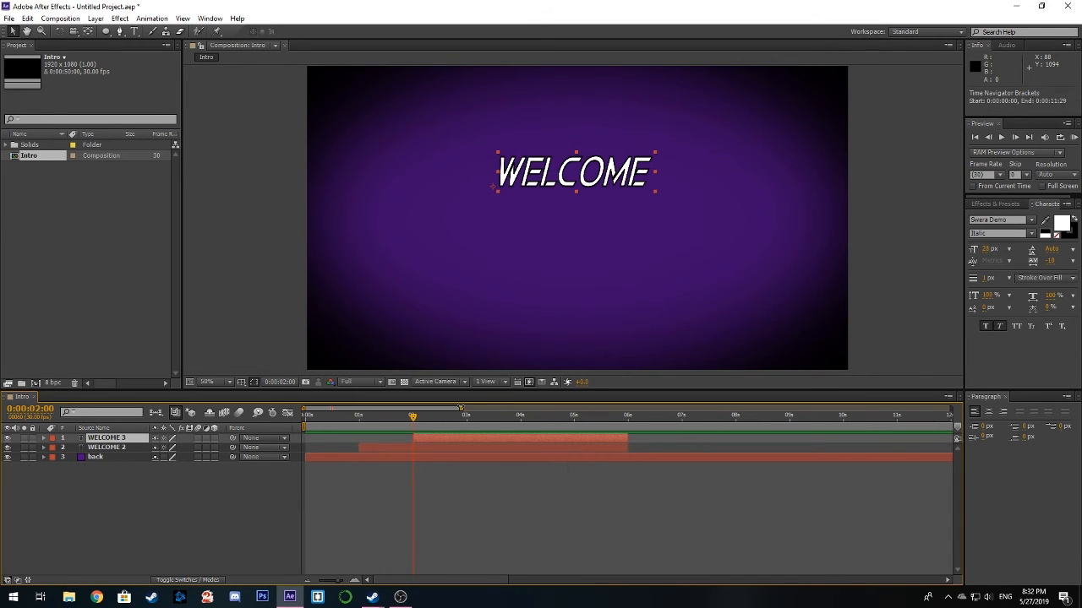
pyautogui.click(517, 503)
# - Move the duplicated text directly below WELCOME in the composition and change its wording to TO
pyautogui.moveTo(413, 417); pyautogui.dragTo(436, 416)
pyautogui.click(458, 438)
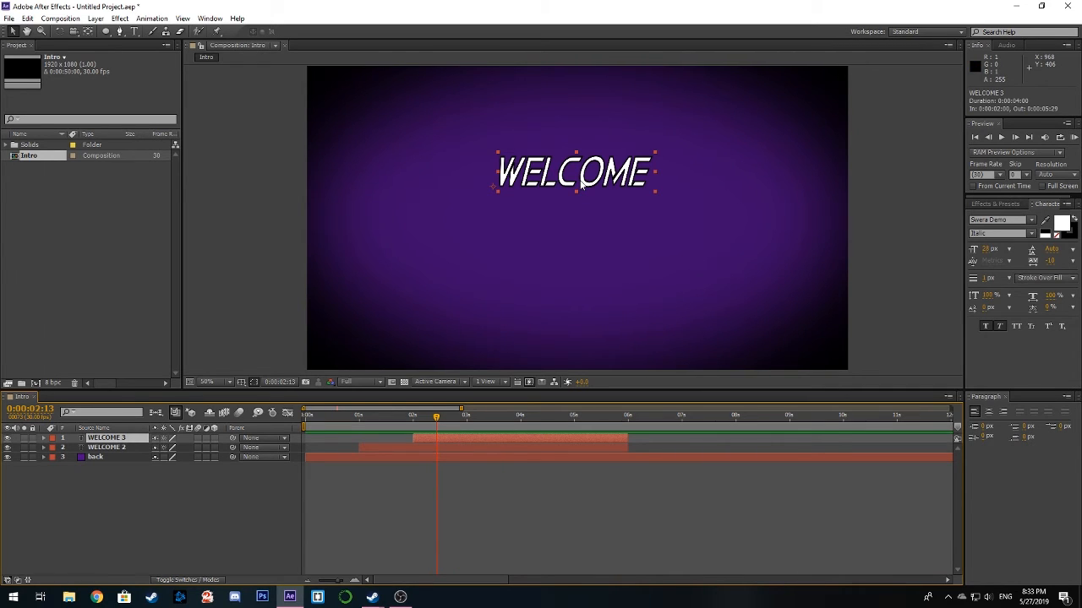
pyautogui.moveTo(582, 185); pyautogui.dragTo(580, 220)
pyautogui.doubleClick(579, 218)
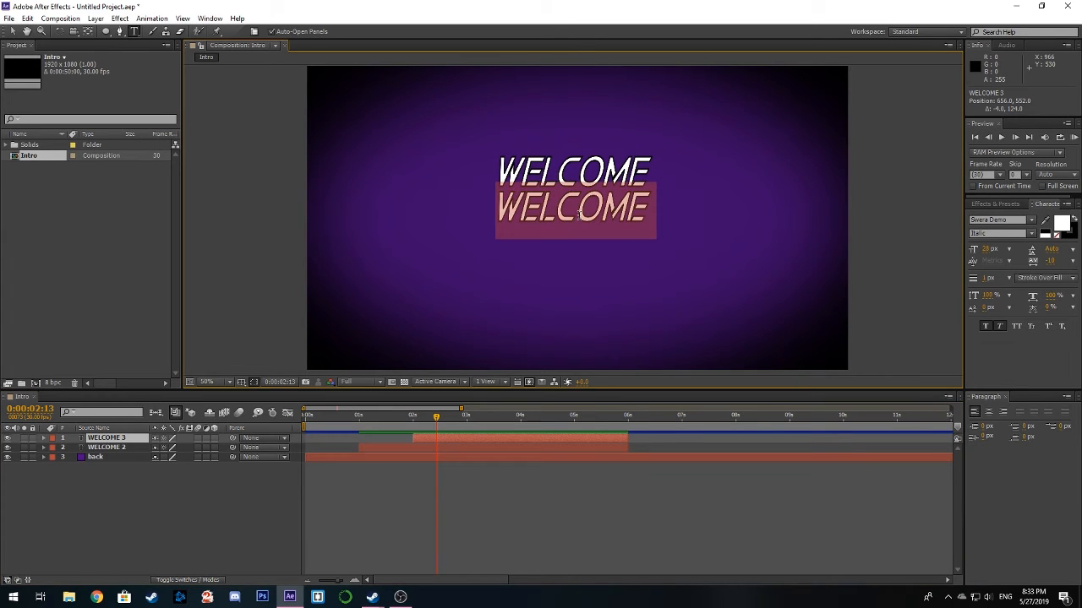
pyautogui.write('TO')
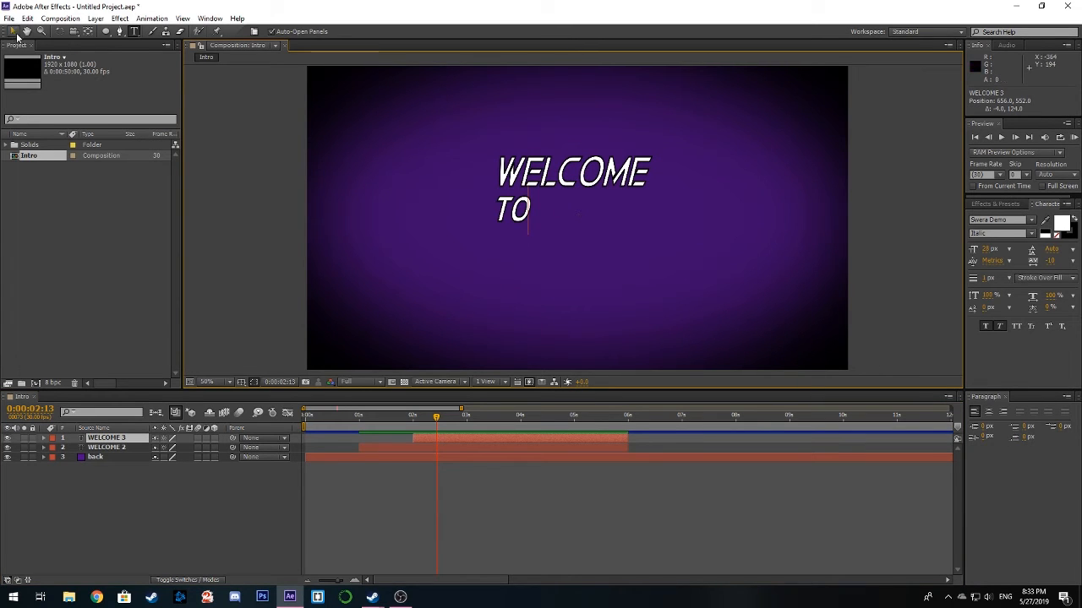
pyautogui.press('BackSpace')
pyautogui.press('BackSpace')
pyautogui.write('TO')
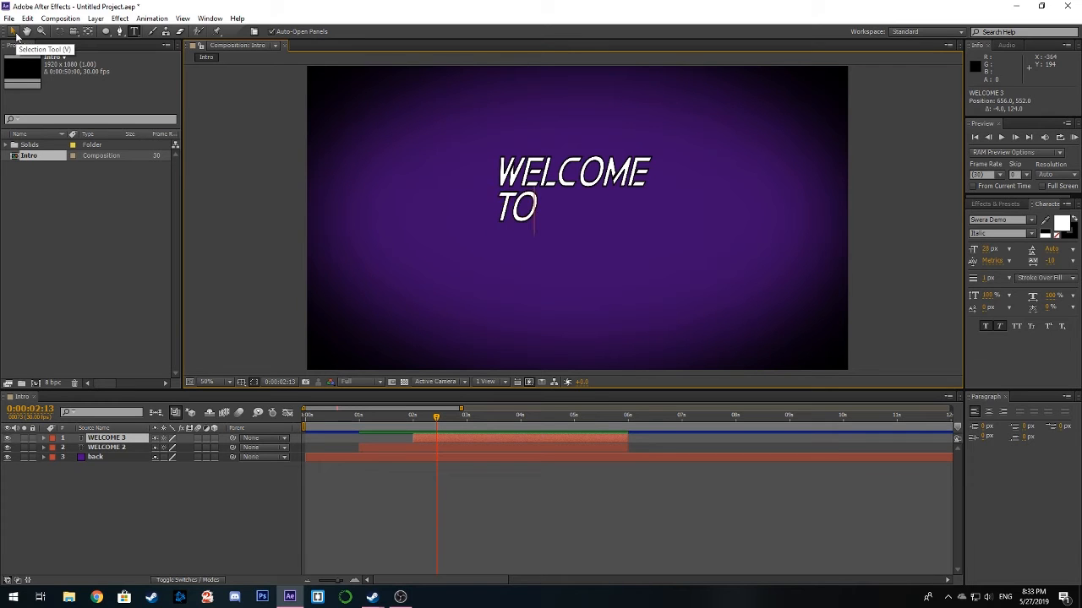
# - Center the TO text horizontally beneath WELCOME
pyautogui.click(14, 32)
pyautogui.press('capslock')
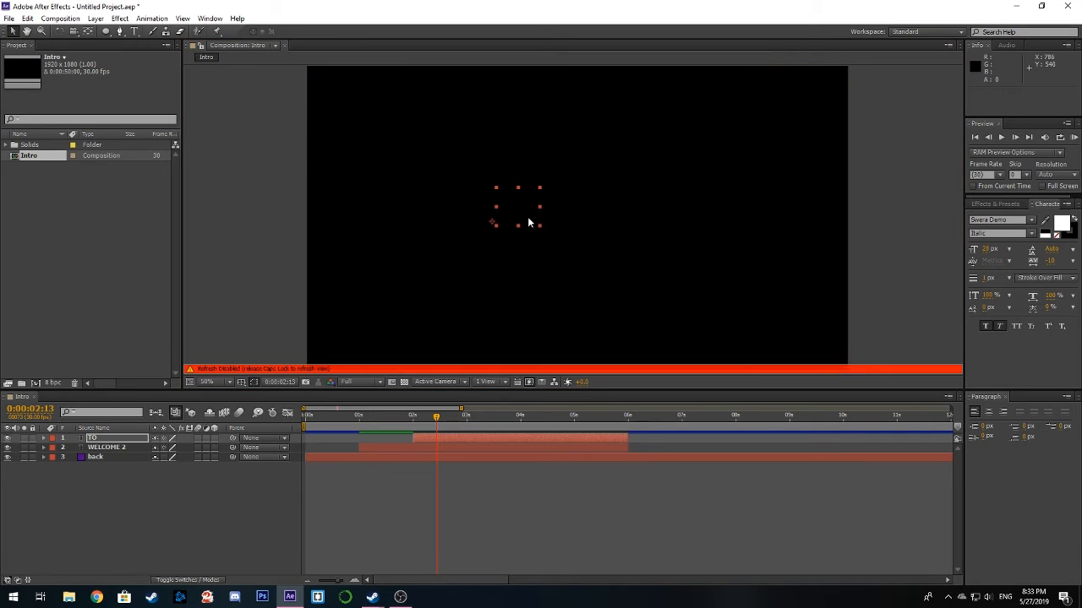
pyautogui.press('capslock')
pyautogui.moveTo(523, 213); pyautogui.dragTo(576, 217)
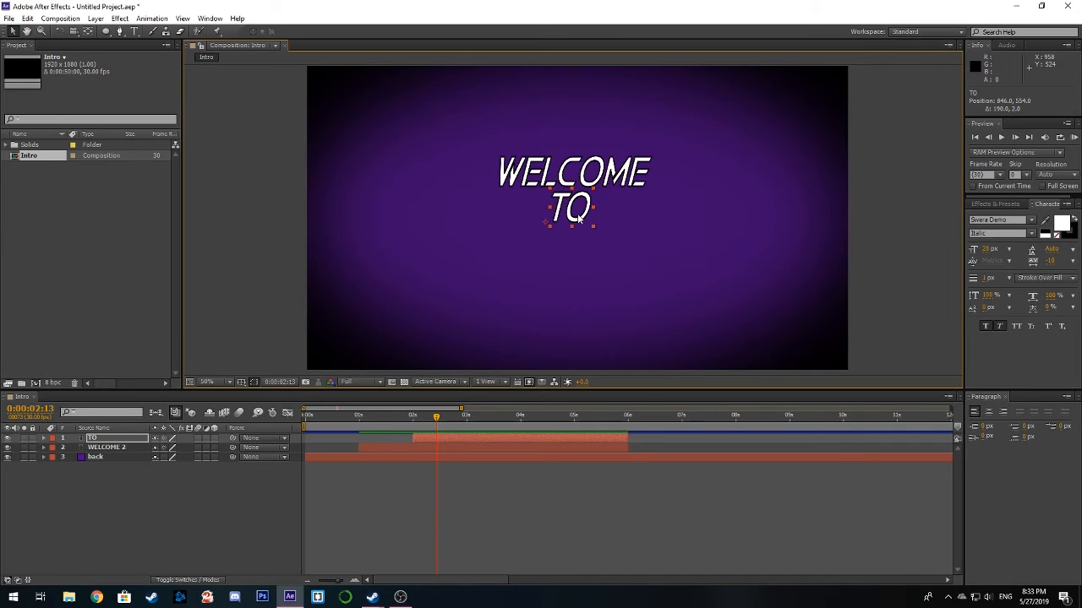
# - Duplicate the TO layer and trim the start of the copy to 0:00:03:00
pyautogui.moveTo(437, 420); pyautogui.dragTo(466, 418)
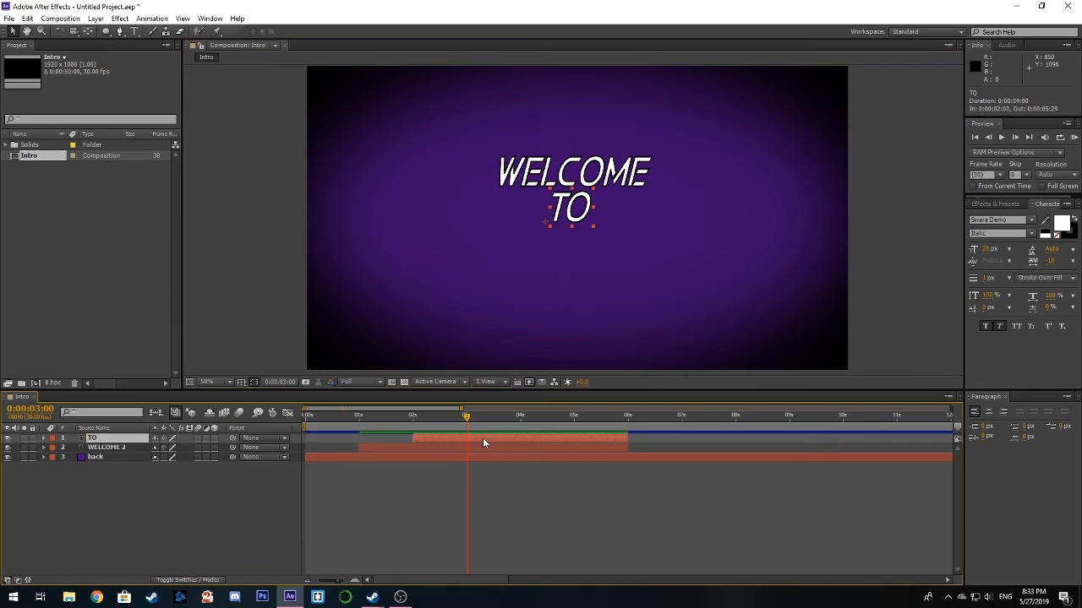
pyautogui.hotkey('ctrl', 'd')
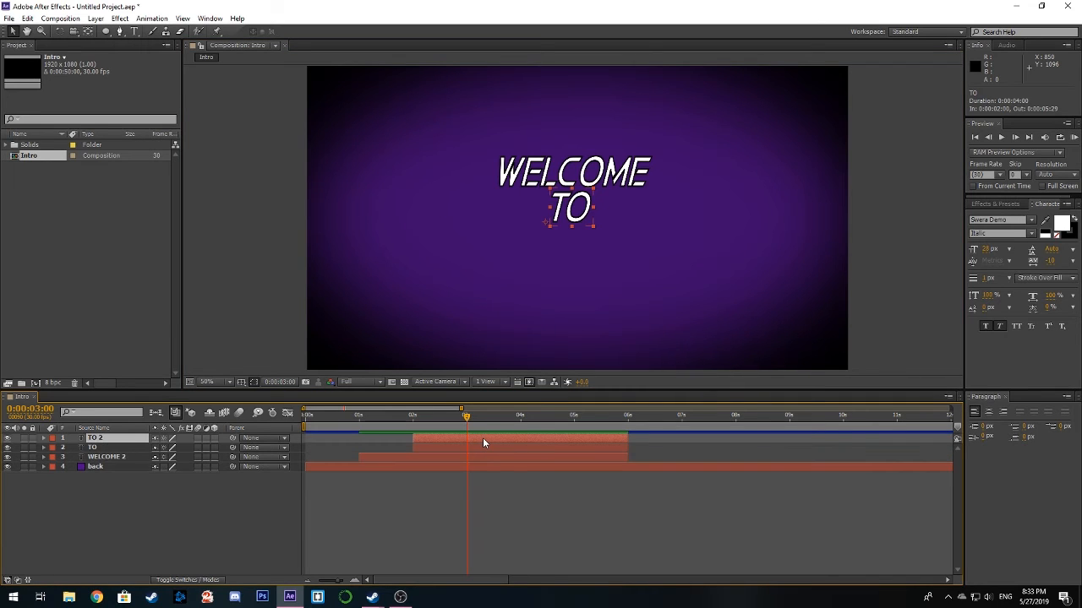
pyautogui.moveTo(411, 438); pyautogui.dragTo(467, 439)
# - Move the copied text below TO and change its wording to AFTER EFFECTS
pyautogui.moveTo(579, 215); pyautogui.dragTo(577, 257)
pyautogui.doubleClick(576, 246)
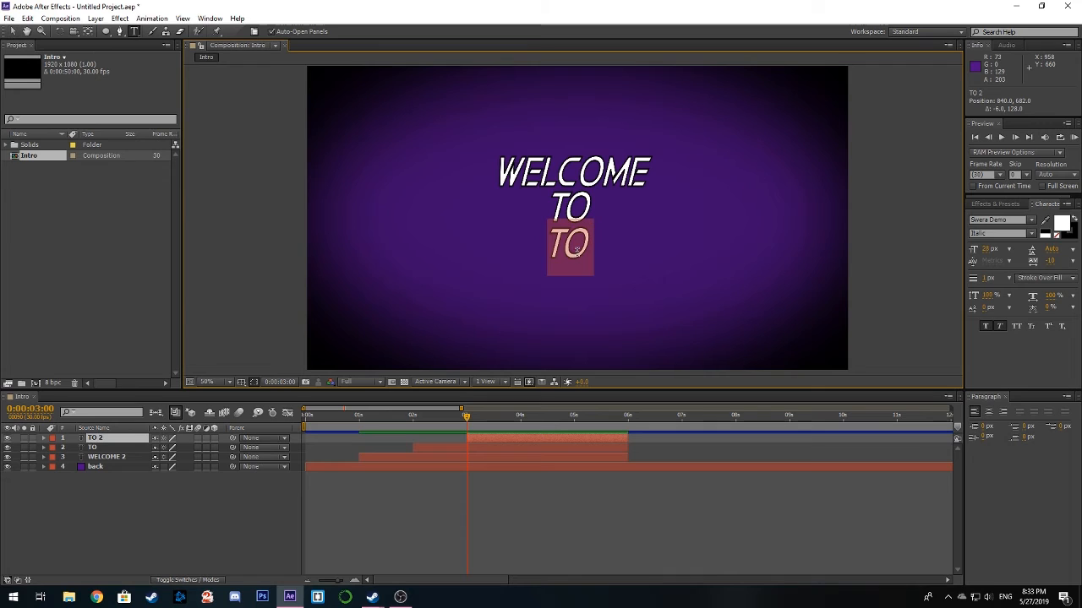
pyautogui.write('AFTER')
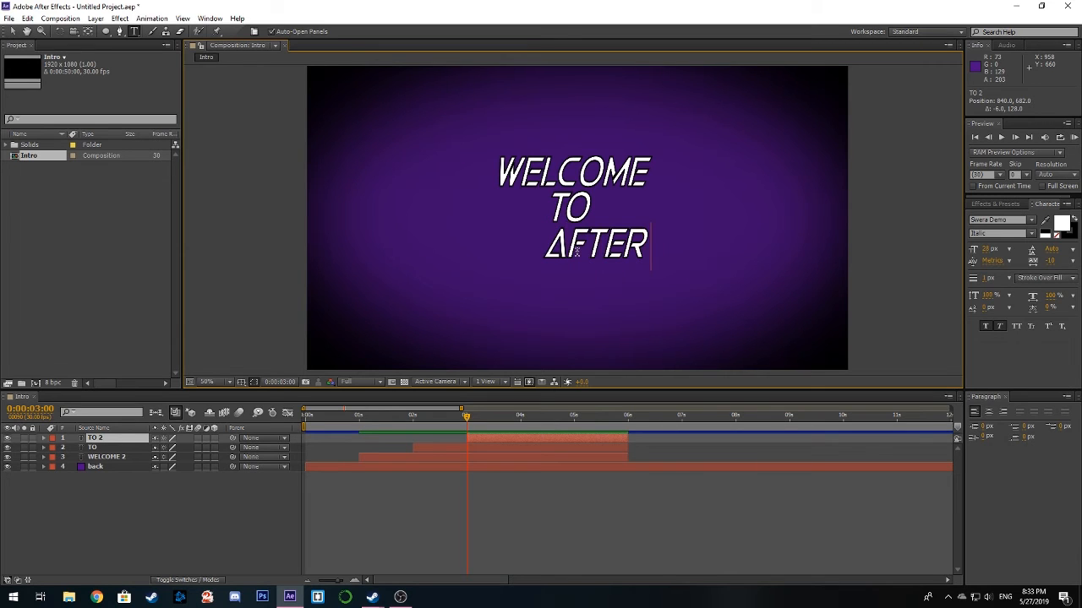
pyautogui.write(' EFFECTS')
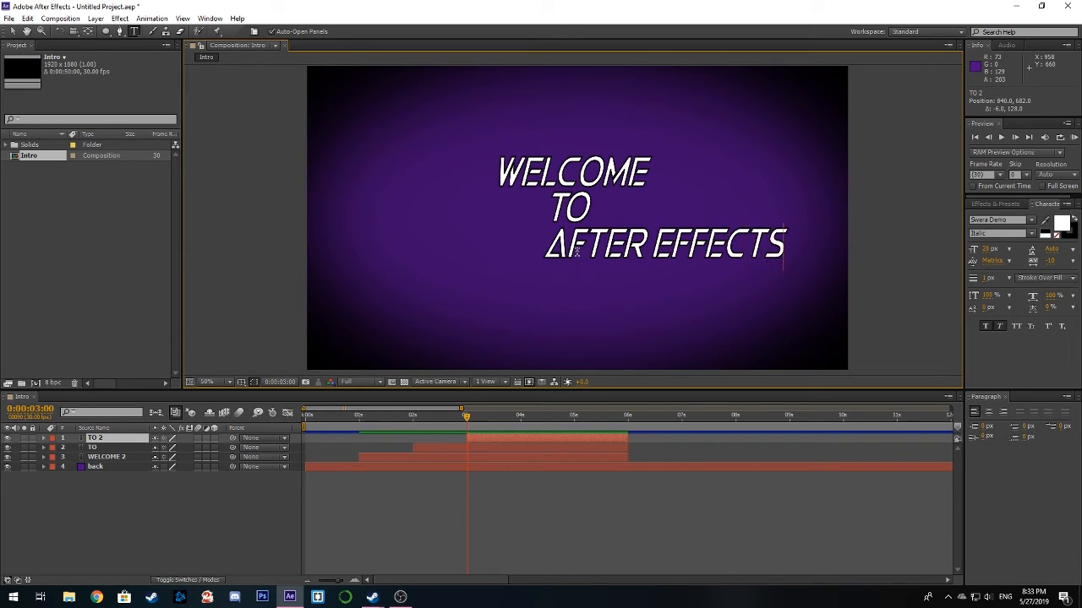
# - Center the AFTER EFFECTS text horizontally beneath TO and deselect it
pyautogui.click(13, 31)
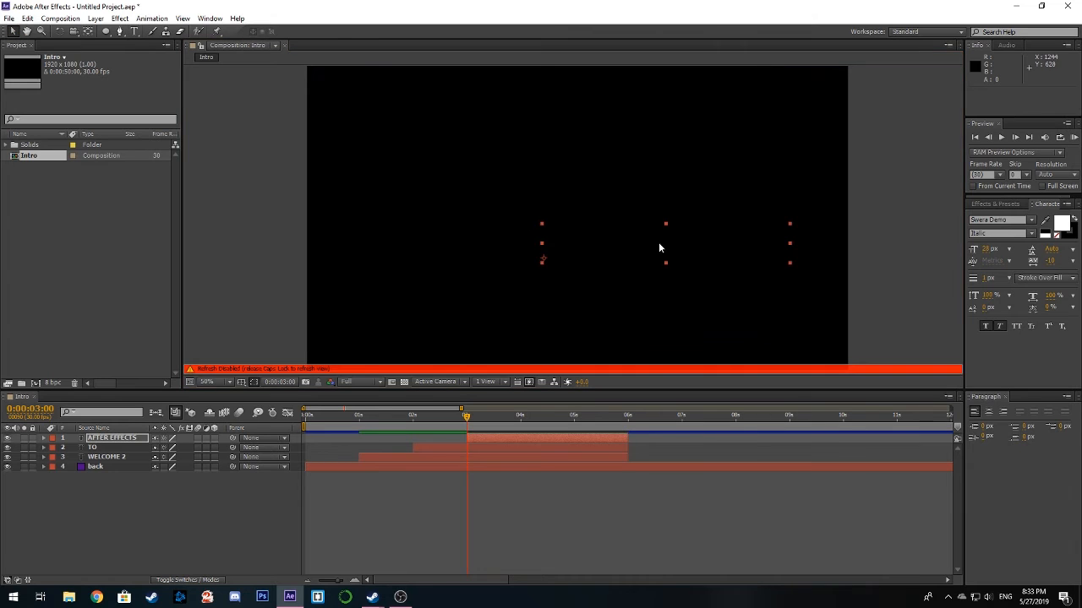
pyautogui.moveTo(673, 248); pyautogui.dragTo(578, 246)
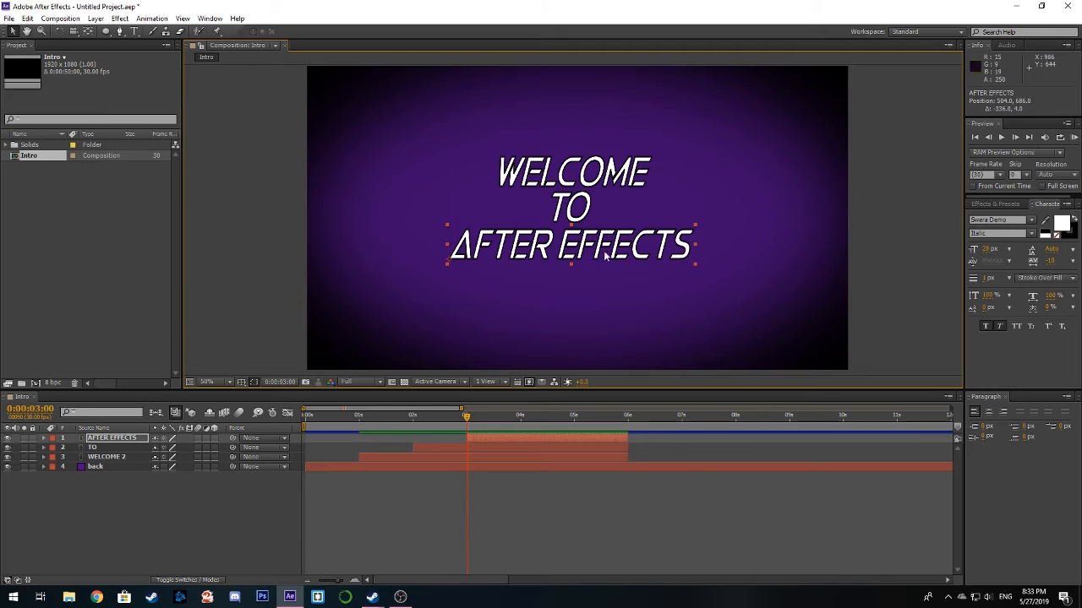
pyautogui.click(887, 267)
# - Move the current-time indicator to 0:00:04:00, and switch to File Explorer with the Desktop folder selected
pyautogui.moveTo(466, 419); pyautogui.dragTo(520, 421)
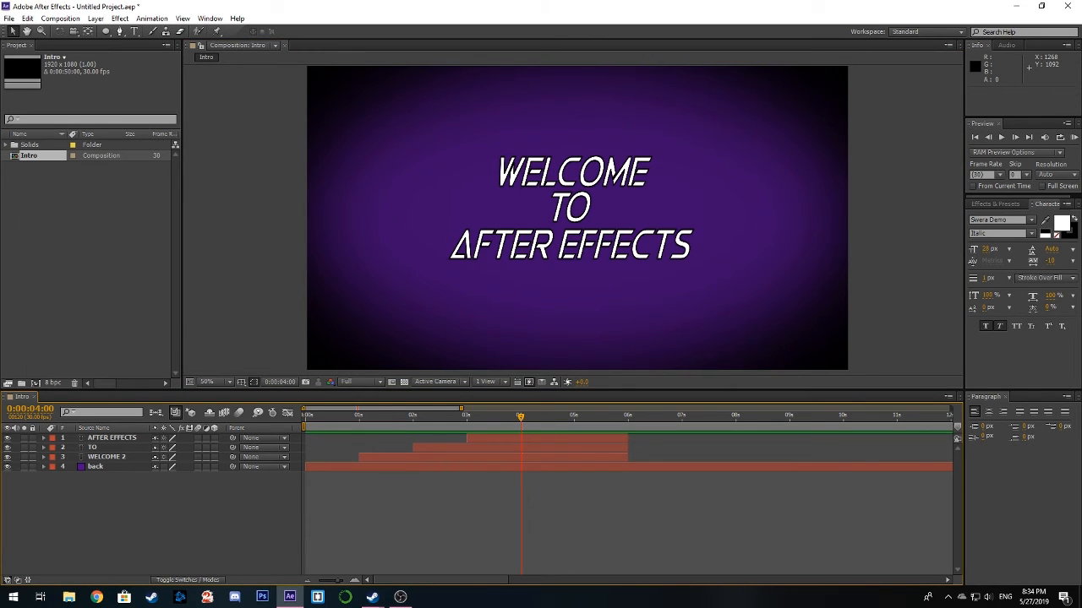
pyautogui.press('super+e')
pyautogui.click(342, 275)
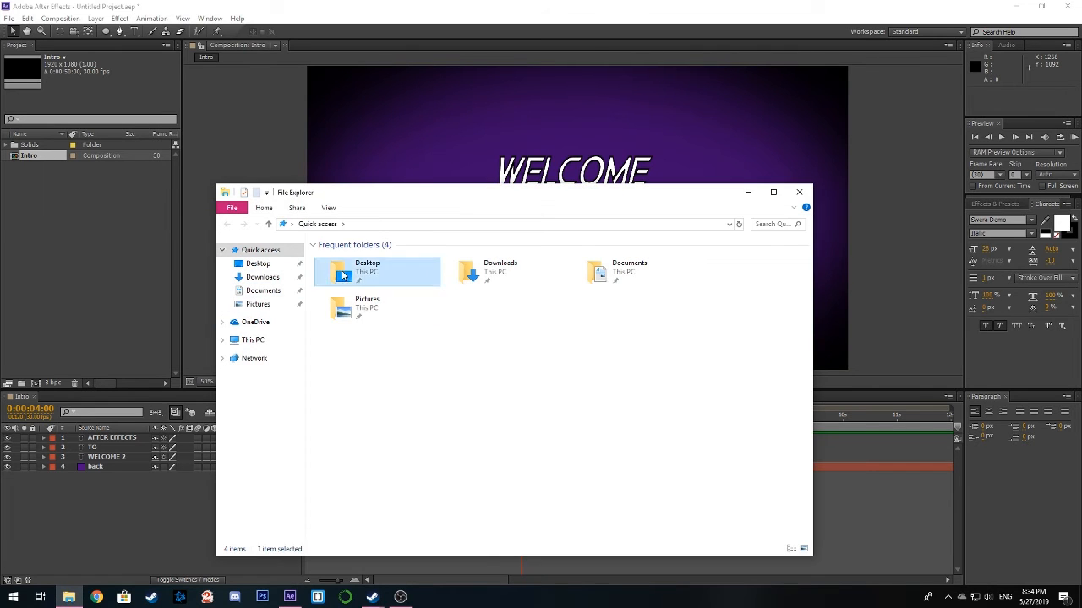
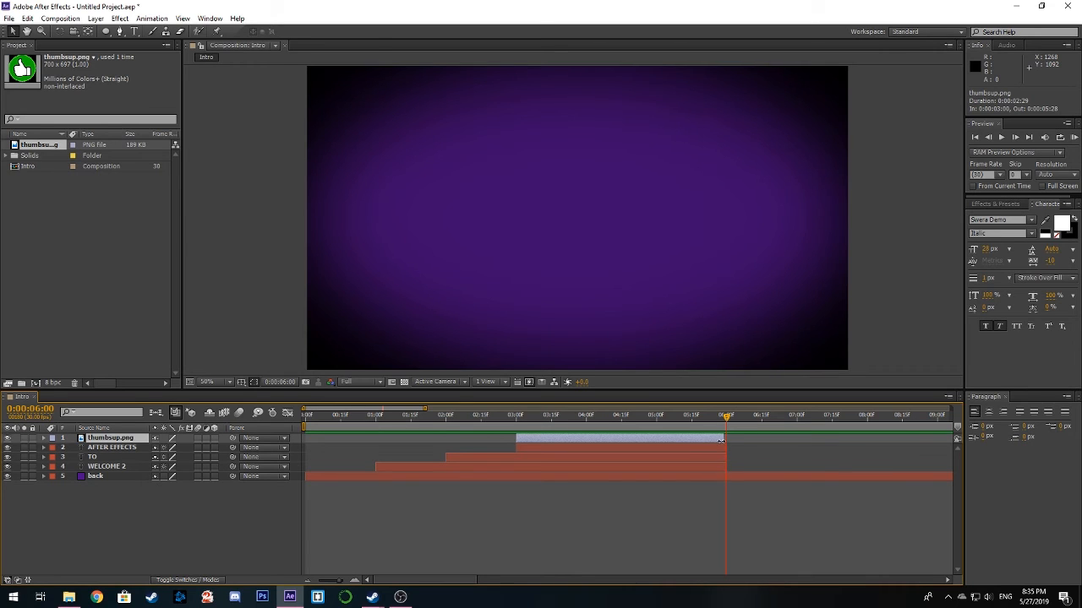
# - Extend the end of the thumbsup.png layer to 0:00:06:00, matching the text layers
pyautogui.click(731, 420)
pyautogui.moveTo(732, 420); pyautogui.dragTo(725, 438)
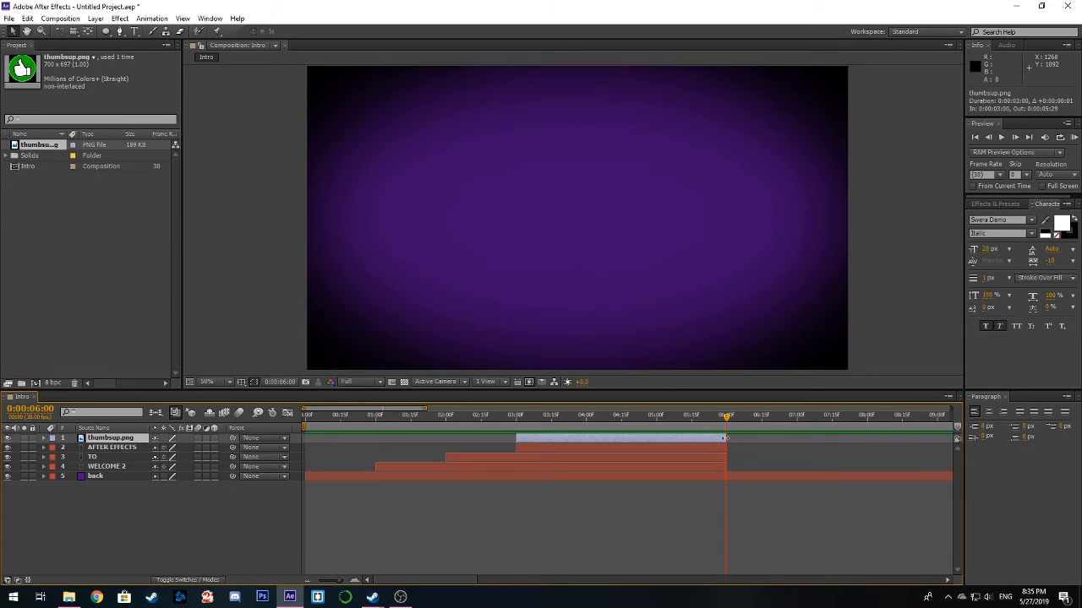
pyautogui.click(691, 490)
# - Trim the start of the thumbsup.png layer to 0:00:04:00
pyautogui.moveTo(726, 416); pyautogui.dragTo(587, 427)
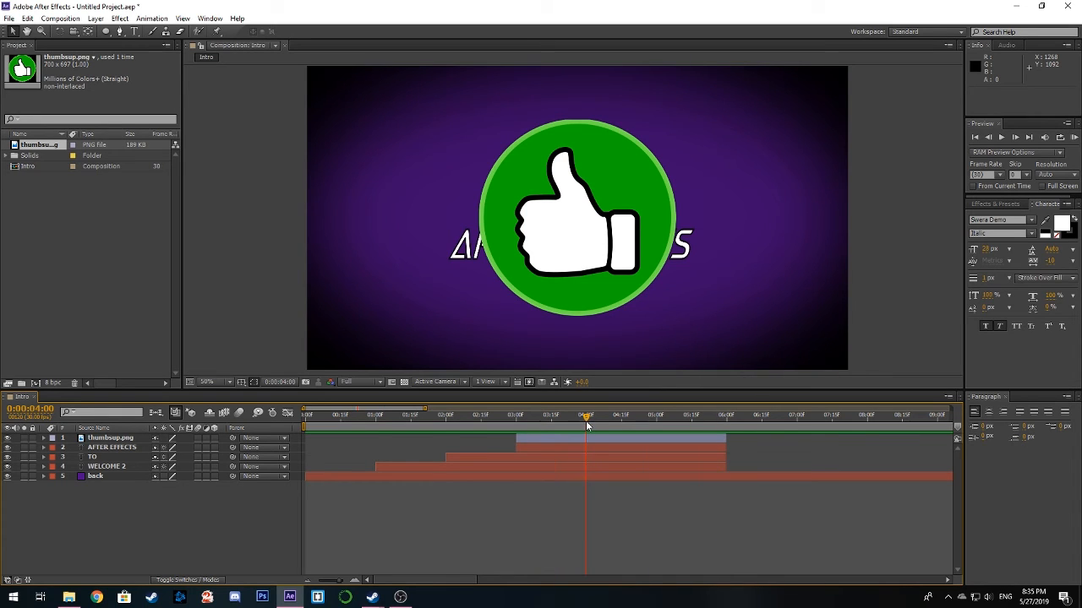
pyautogui.click(518, 437)
pyautogui.moveTo(518, 438); pyautogui.dragTo(585, 439)
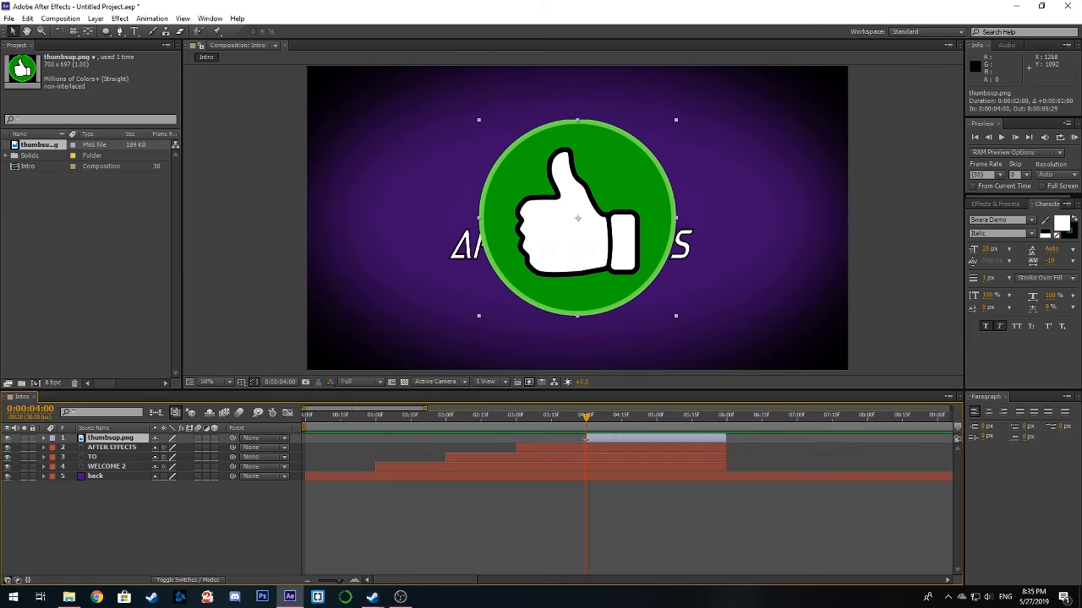
pyautogui.click(641, 505)
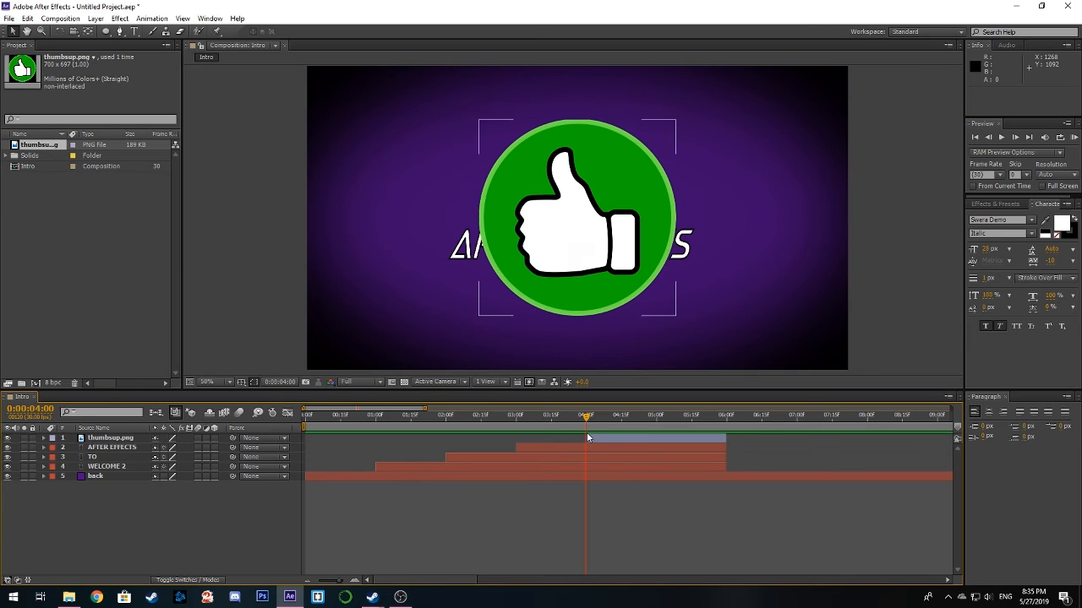
# - Scale the thumbsup.png image down to about 35% and position it centered below AFTER EFFECTS
pyautogui.click(599, 283)
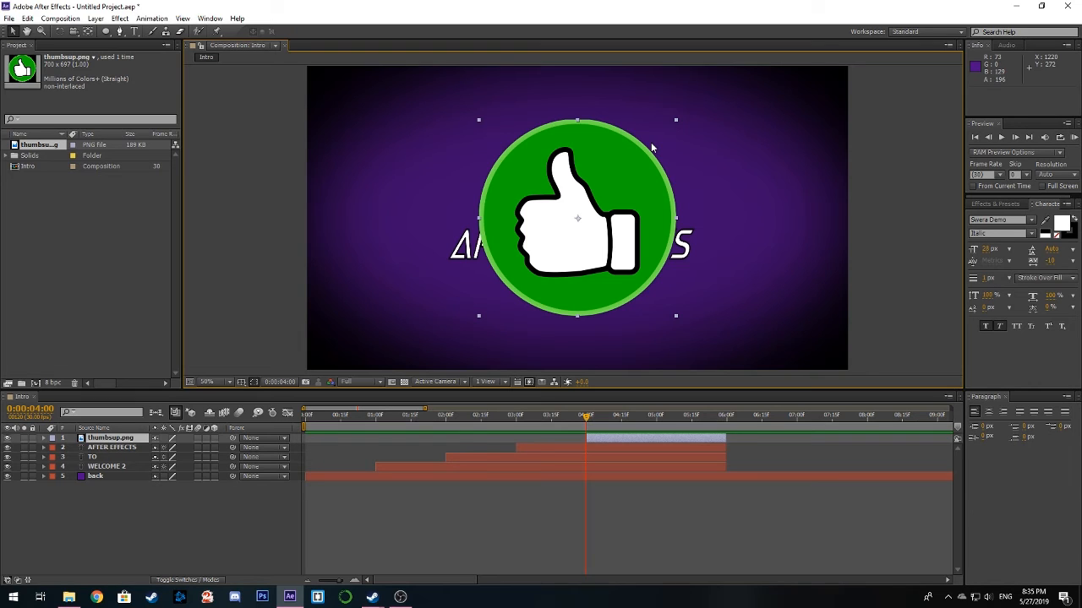
pyautogui.moveTo(675, 120); pyautogui.dragTo(600, 292)
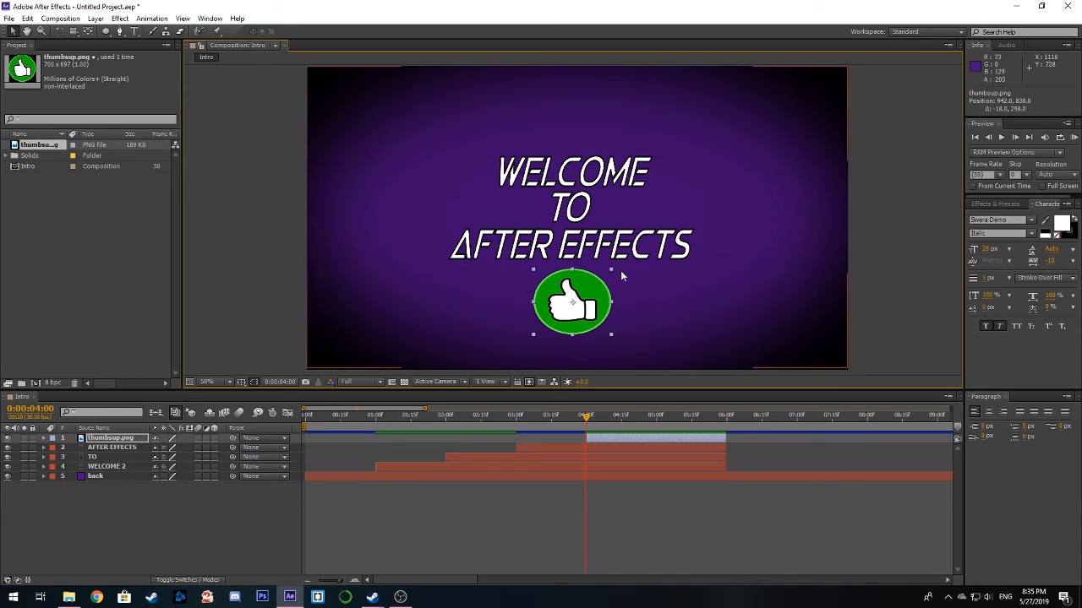
pyautogui.moveTo(611, 269)
pyautogui.mouseDown()
pyautogui.moveTo(628, 250)
pyautogui.moveTo(609, 268)
pyautogui.mouseUp()
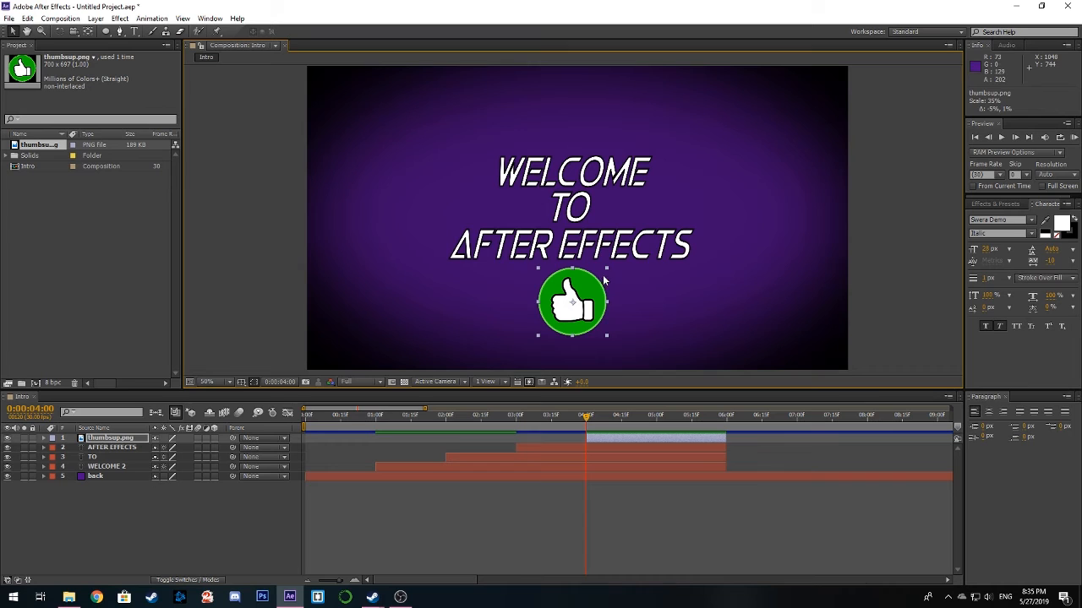
pyautogui.hotkey('ctrl', 'shift', 'a')
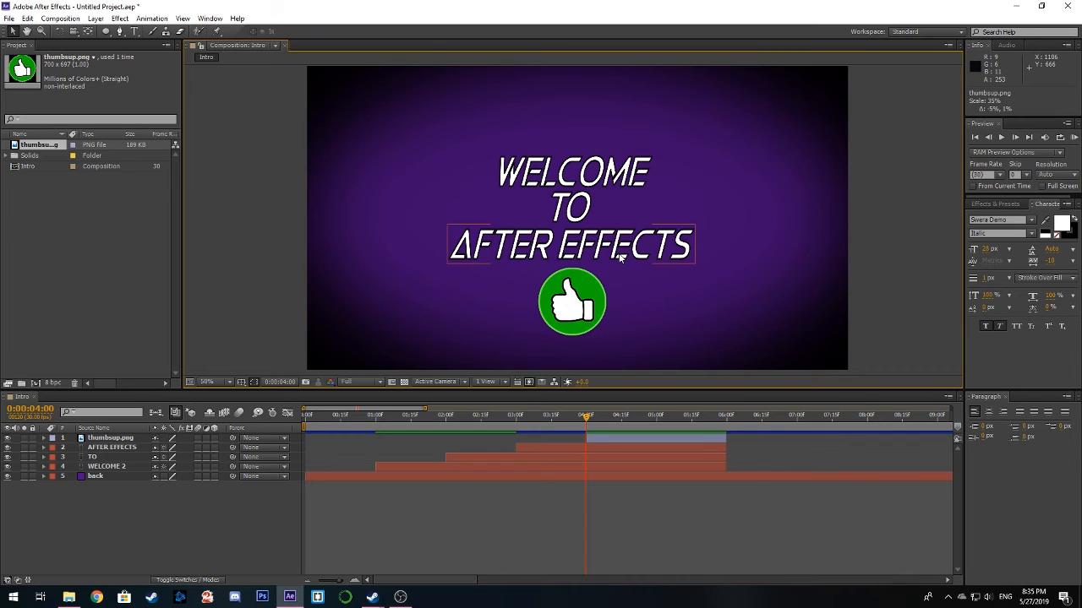
pyautogui.click(587, 295)
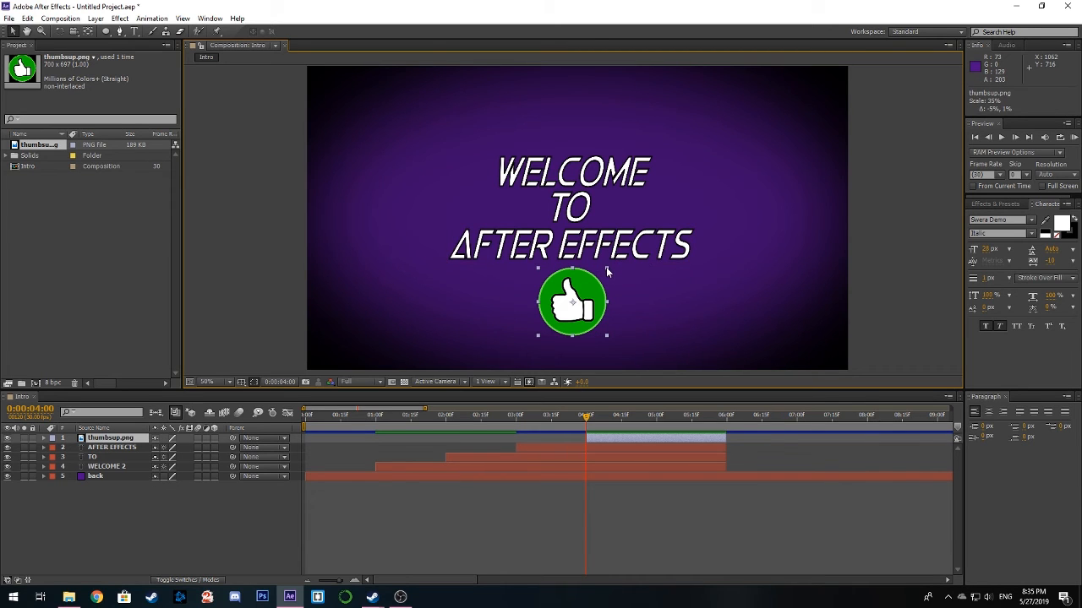
pyautogui.moveTo(605, 269); pyautogui.dragTo(585, 299)
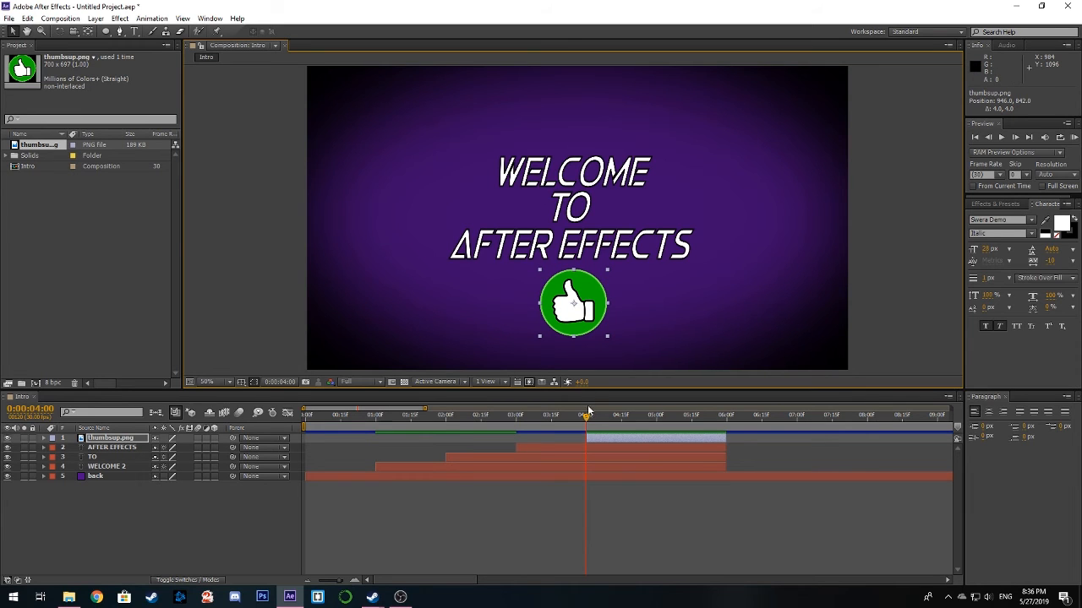
# - Move the current-time indicator to 0:00:06:00, play a RAM preview of the composition and stop it
pyautogui.moveTo(587, 417); pyautogui.dragTo(728, 420)
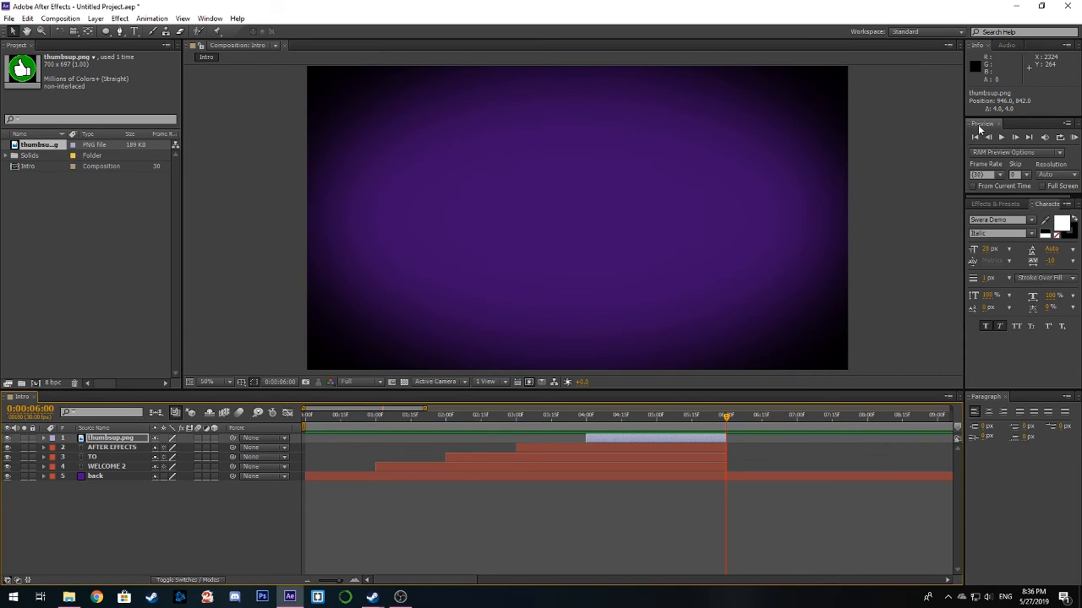
pyautogui.click(1073, 138)
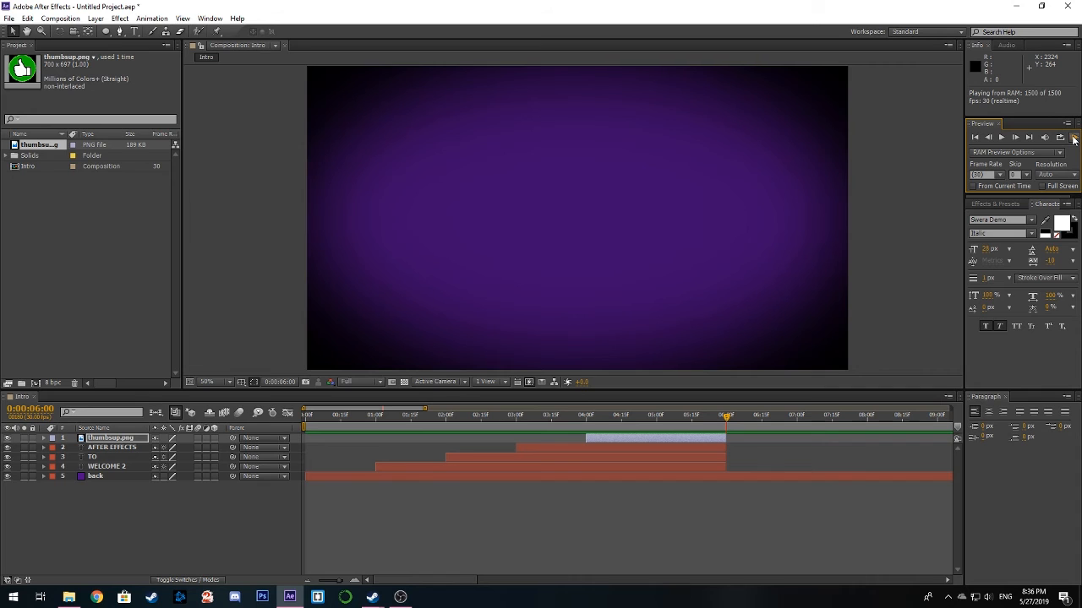
pyautogui.click(1074, 138)
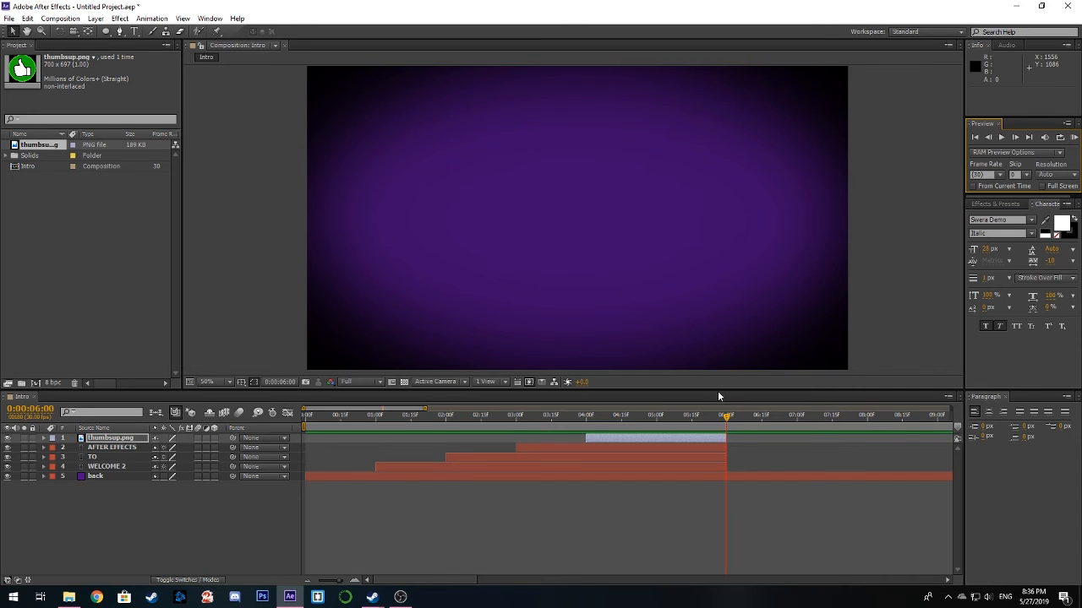
# - Shorten the work area to end at the current-time indicator at 0:00:06:00
pyautogui.moveTo(451, 580); pyautogui.dragTo(938, 582)
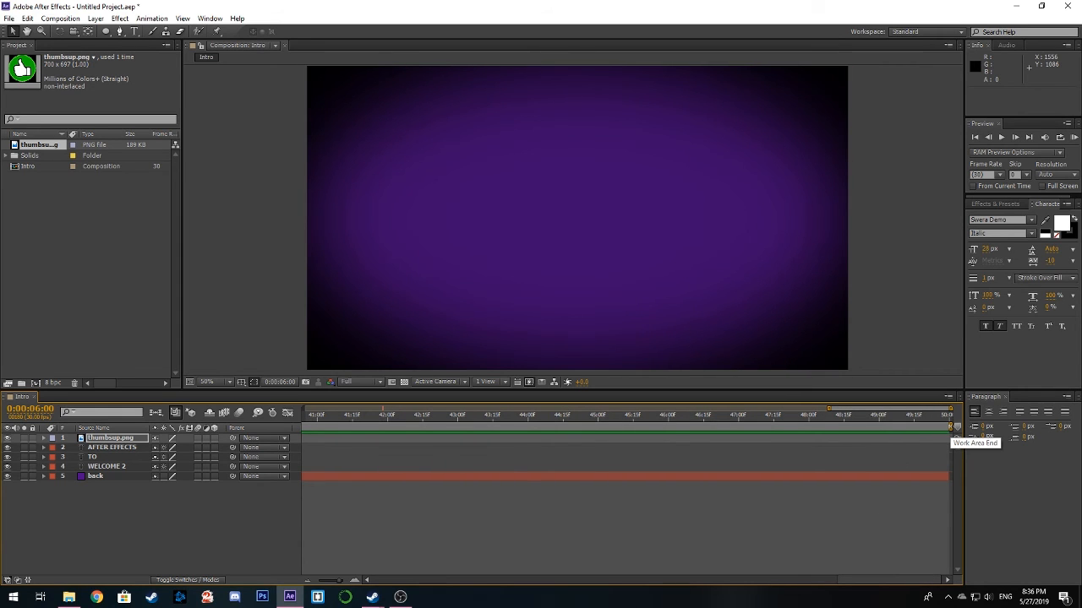
pyautogui.moveTo(956, 427); pyautogui.dragTo(602, 430)
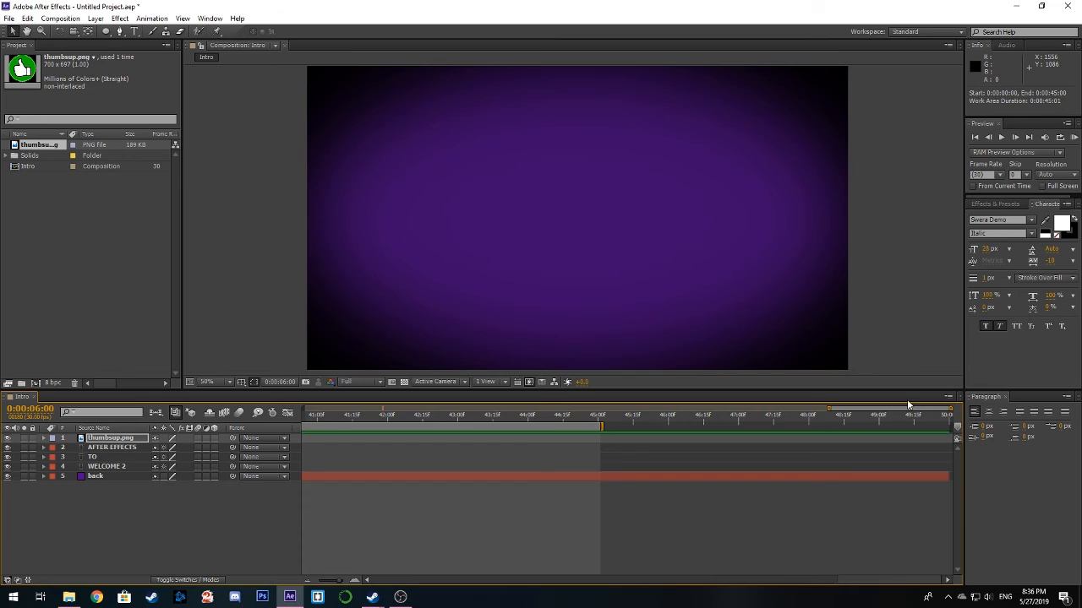
pyautogui.moveTo(602, 427)
pyautogui.mouseDown()
pyautogui.moveTo(313, 426)
pyautogui.moveTo(728, 423)
pyautogui.mouseUp()
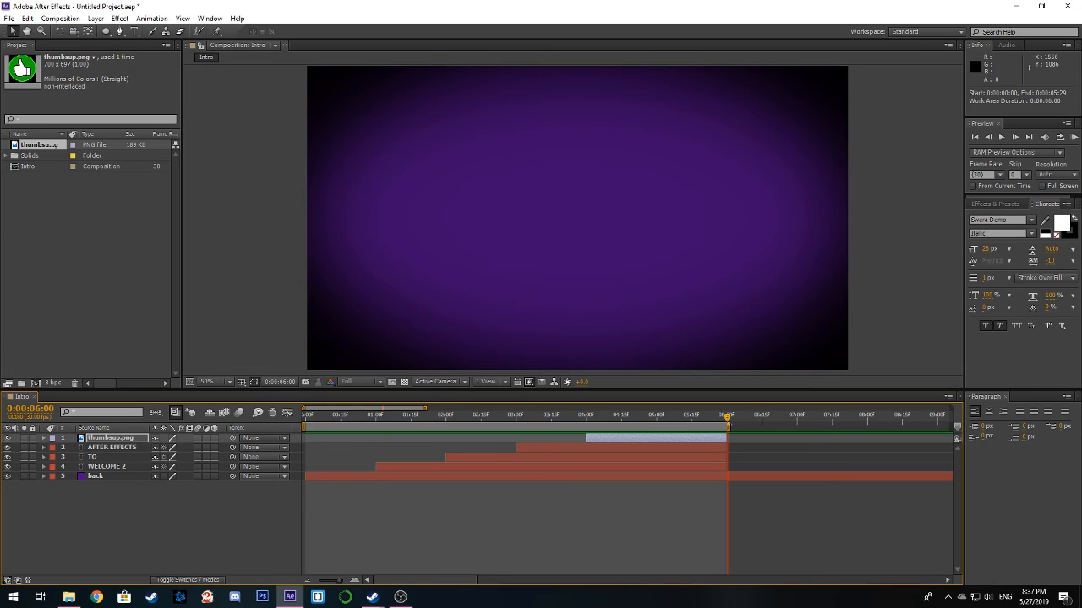
# - Limit the work area to the section from 0:00:03:00 to 0:00:05:02
pyautogui.moveTo(427, 410); pyautogui.dragTo(494, 409)
pyautogui.moveTo(569, 417); pyautogui.dragTo(322, 428)
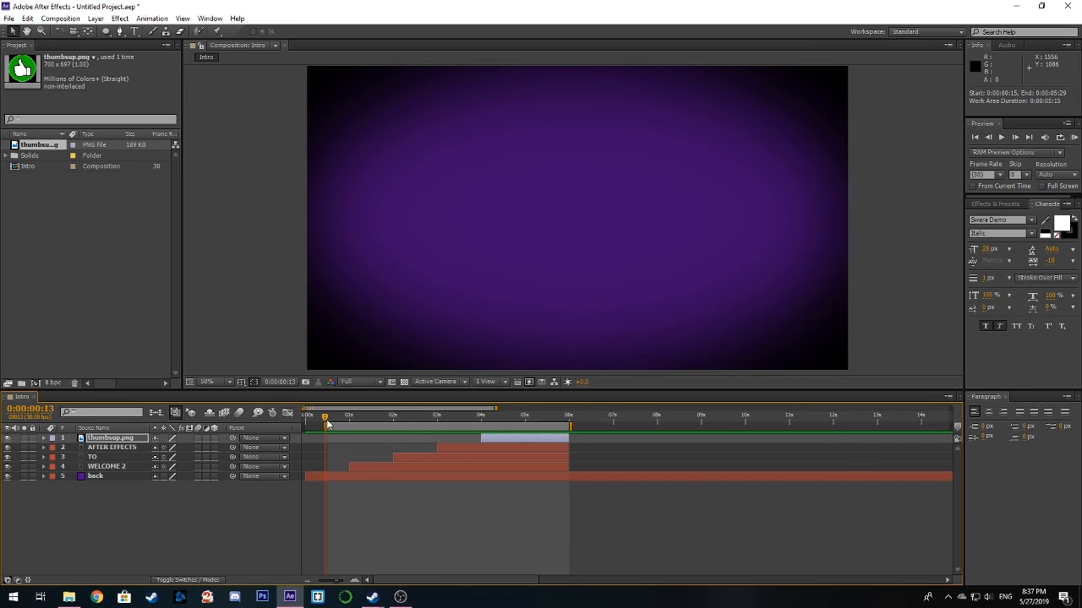
pyautogui.moveTo(326, 416)
pyautogui.mouseDown()
pyautogui.moveTo(568, 410)
pyautogui.moveTo(332, 424)
pyautogui.moveTo(570, 415)
pyautogui.moveTo(363, 417)
pyautogui.moveTo(688, 431)
pyautogui.mouseUp()
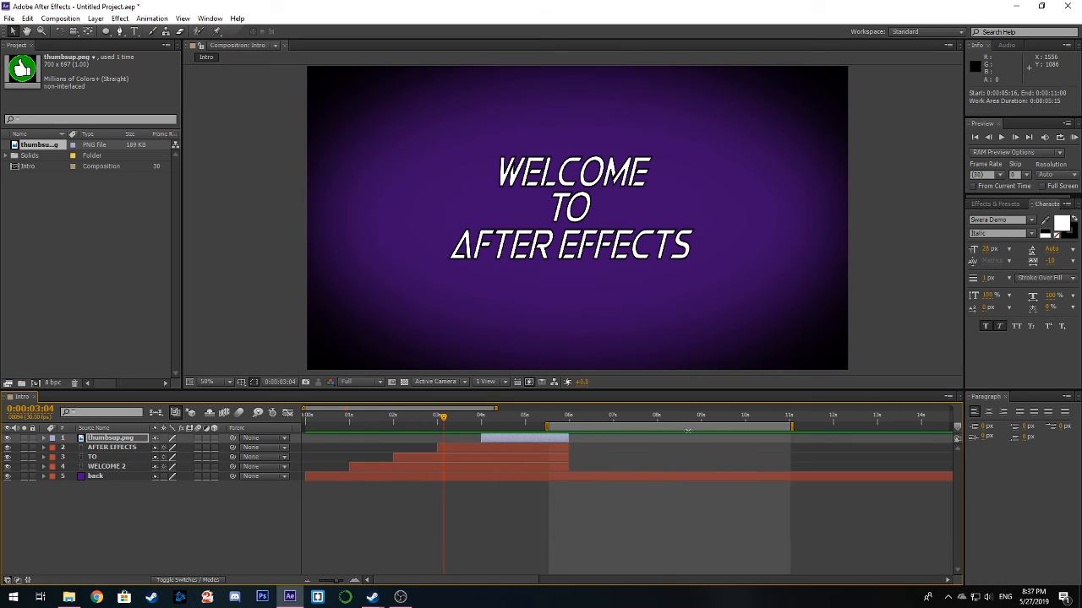
pyautogui.moveTo(599, 430); pyautogui.dragTo(485, 429)
pyautogui.moveTo(677, 429); pyautogui.dragTo(531, 428)
pyautogui.moveTo(442, 425)
pyautogui.mouseDown()
pyautogui.moveTo(517, 423)
pyautogui.moveTo(416, 427)
pyautogui.moveTo(436, 427)
pyautogui.mouseUp()
pyautogui.moveTo(541, 428); pyautogui.dragTo(530, 427)
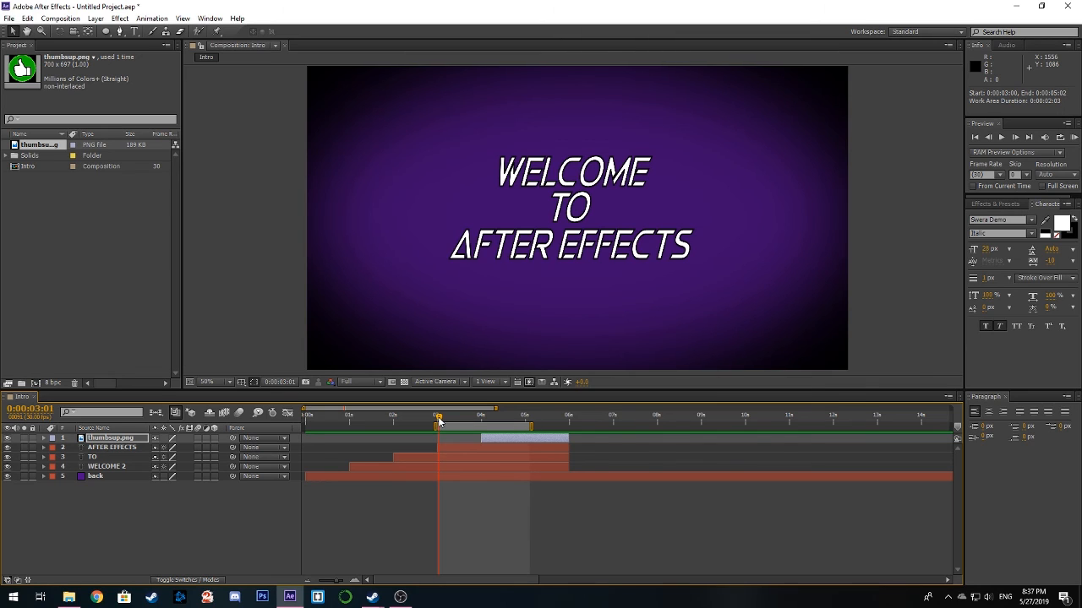
# - Move the current-time indicator to 0:00:02:29, play a RAM preview of the limited work area and stop it
pyautogui.moveTo(439, 419); pyautogui.dragTo(436, 419)
pyautogui.click(1073, 136)
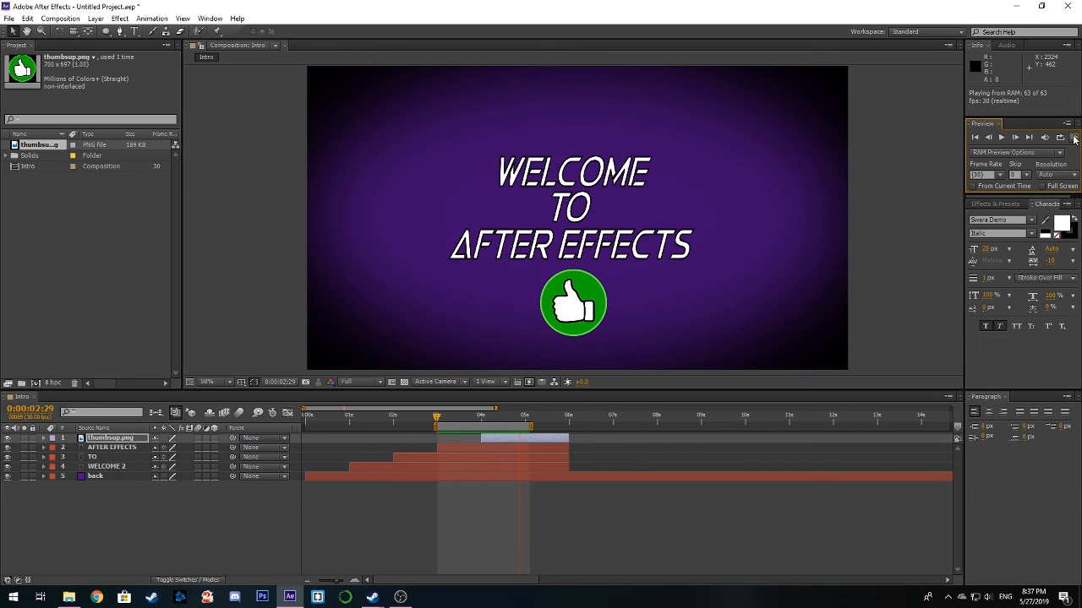
pyautogui.click(1074, 140)
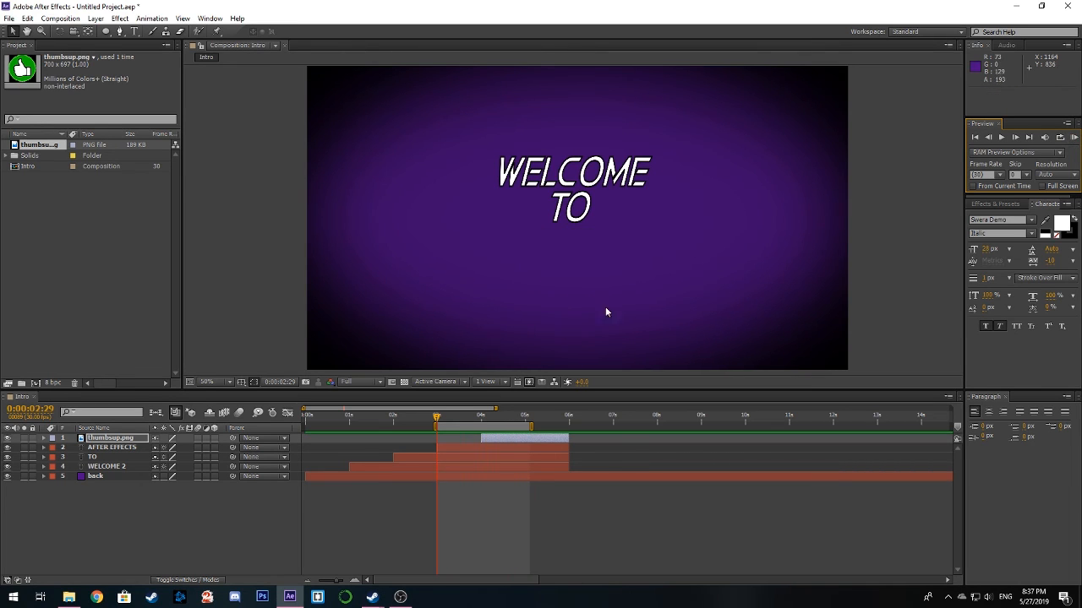
# - Extend the work area to run from 0:00:00:00 to 0:00:05:29 and return the current-time indicator to 0:00:00:00
pyautogui.moveTo(435, 426); pyautogui.dragTo(306, 425)
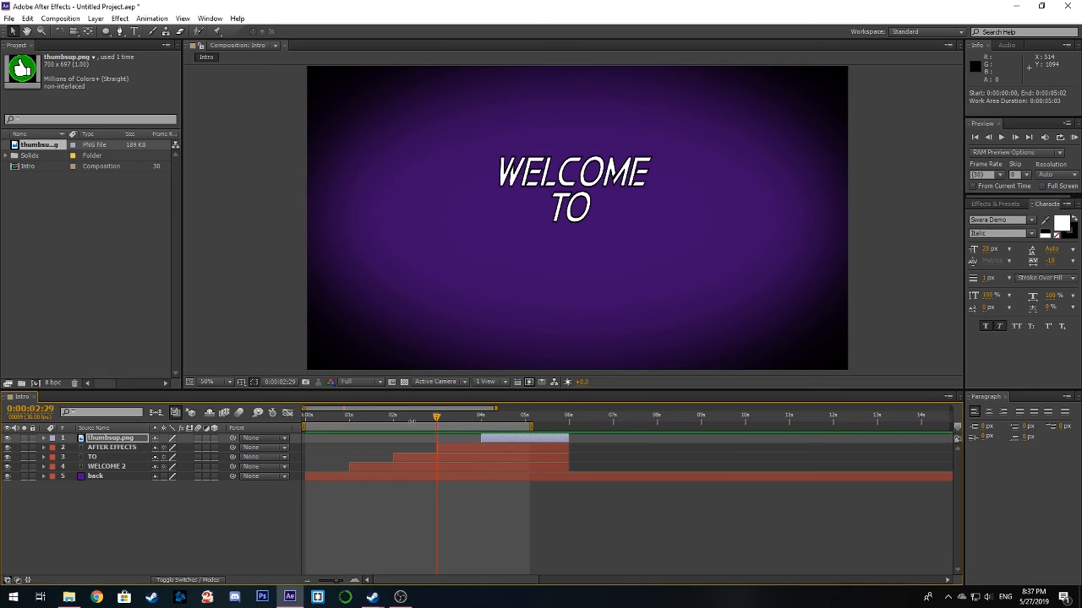
pyautogui.moveTo(535, 425); pyautogui.dragTo(572, 425)
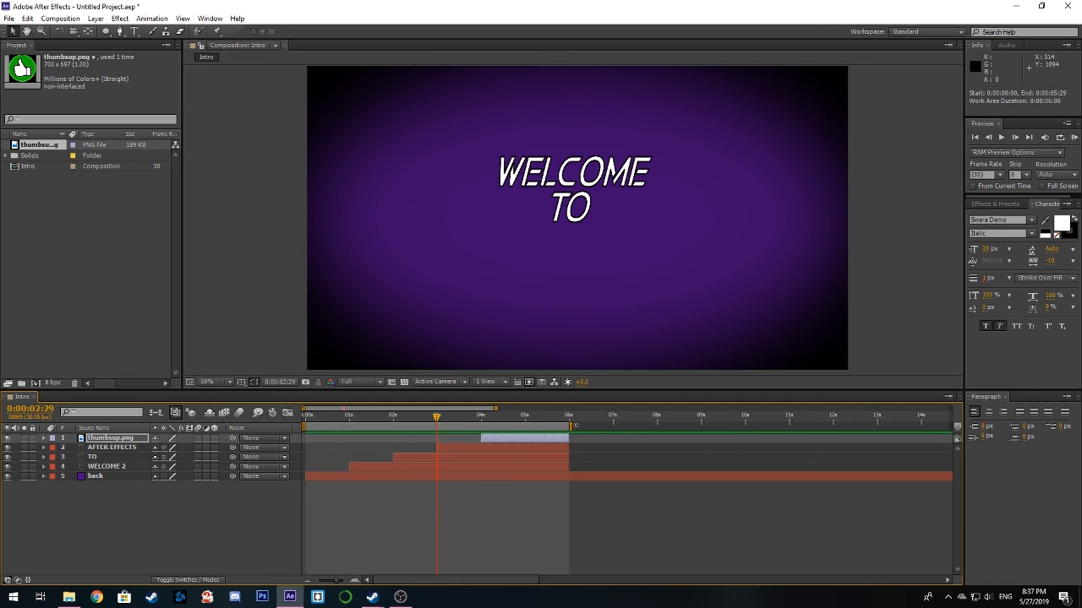
pyautogui.moveTo(437, 422); pyautogui.dragTo(302, 419)
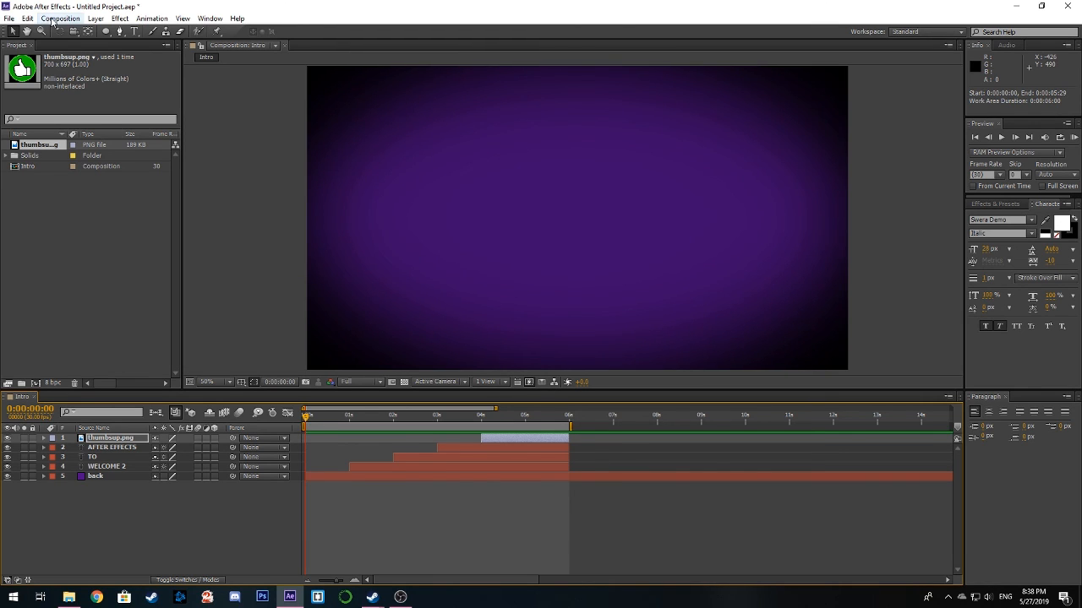
# - Add the Intro composition to the render queue and set its output file to Intro on the Desktop
pyautogui.click(58, 18)
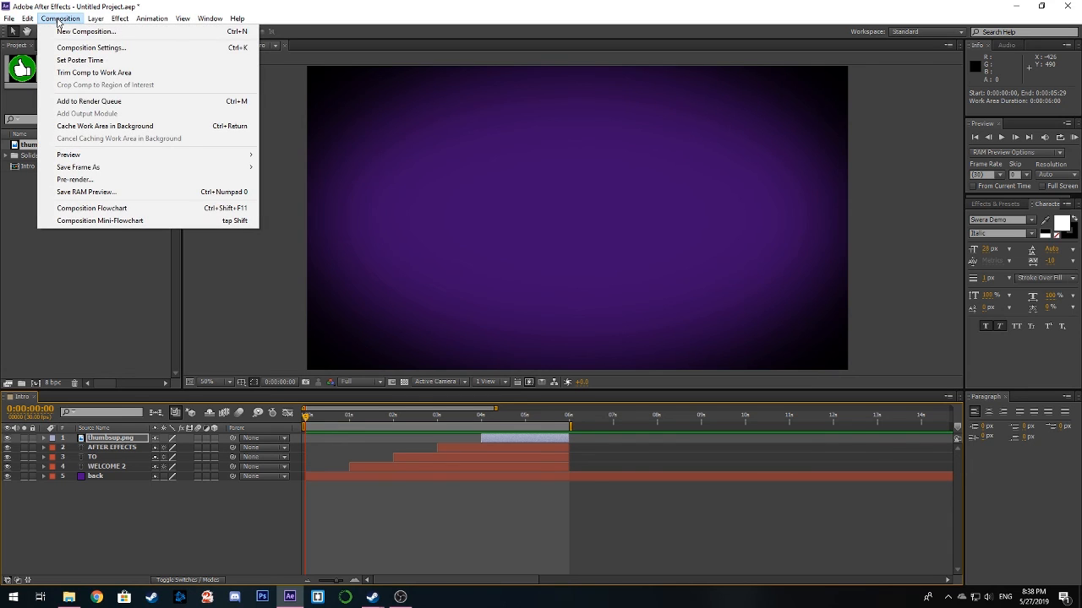
pyautogui.click(117, 102)
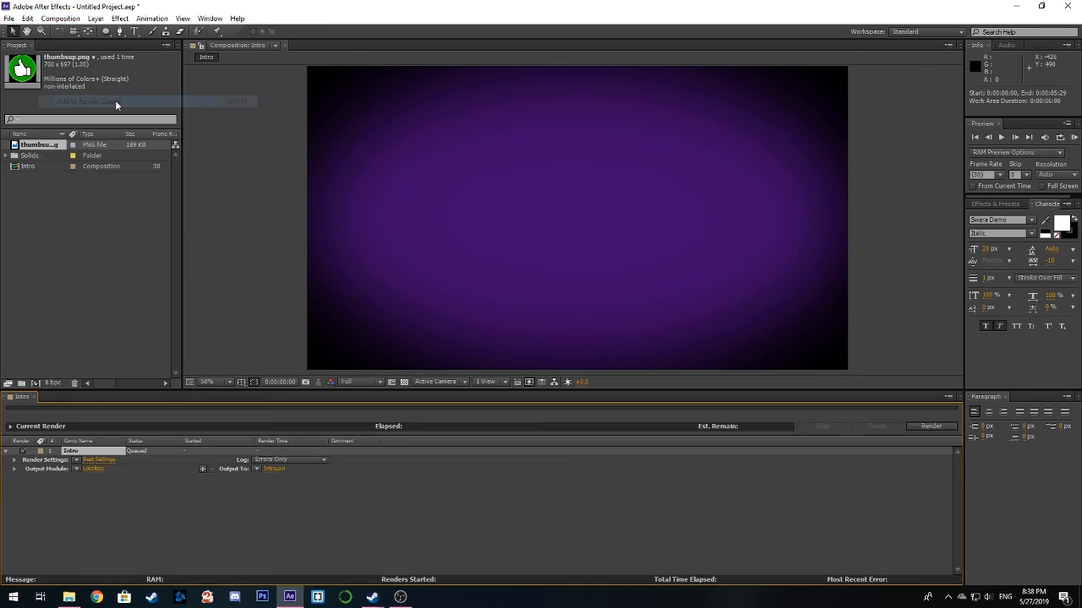
pyautogui.click(276, 469)
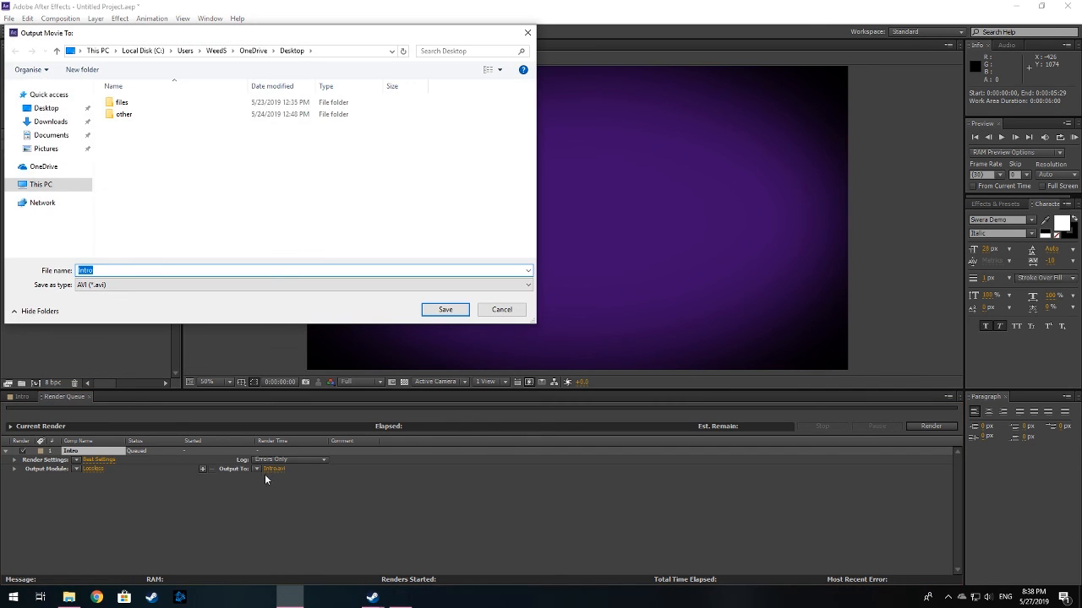
pyautogui.click(148, 271)
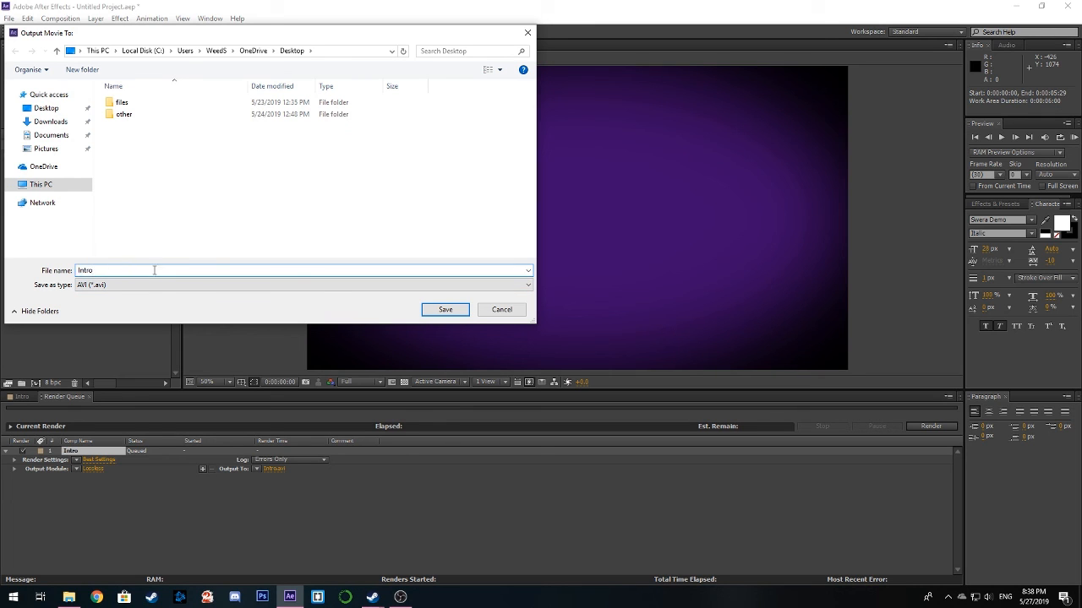
pyautogui.click(445, 309)
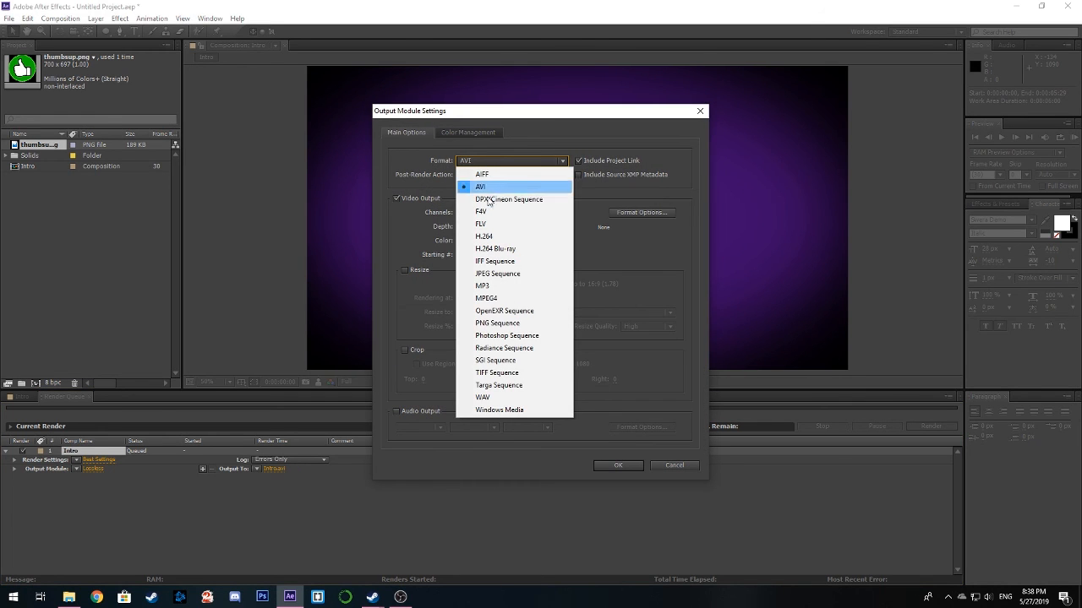
# - Set the output module format to H.264 with audio output enabled, and render the Intro composition
pyautogui.click(507, 238)
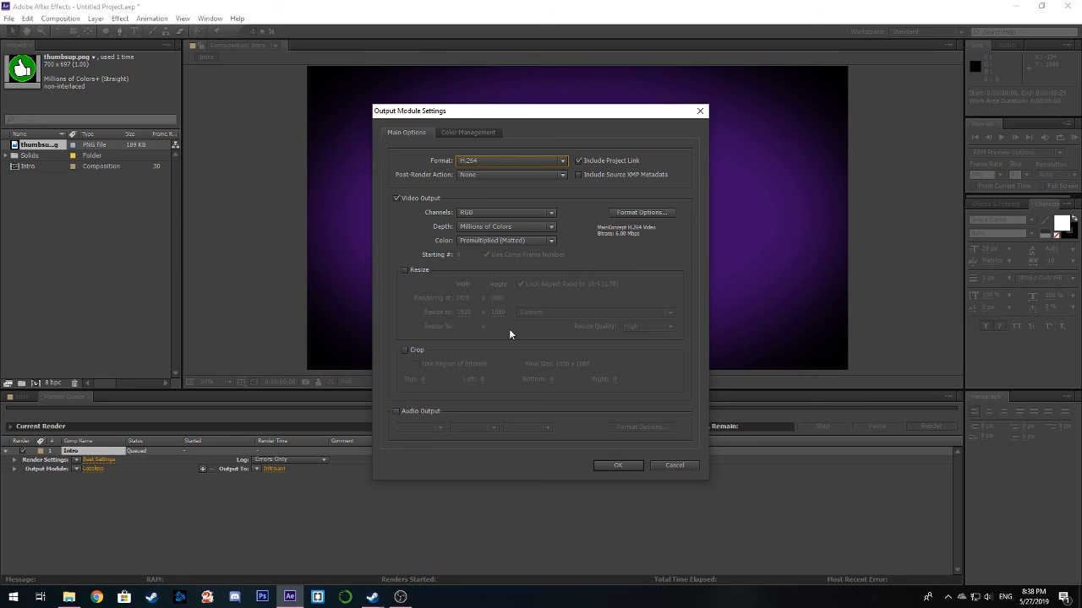
pyautogui.click(395, 412)
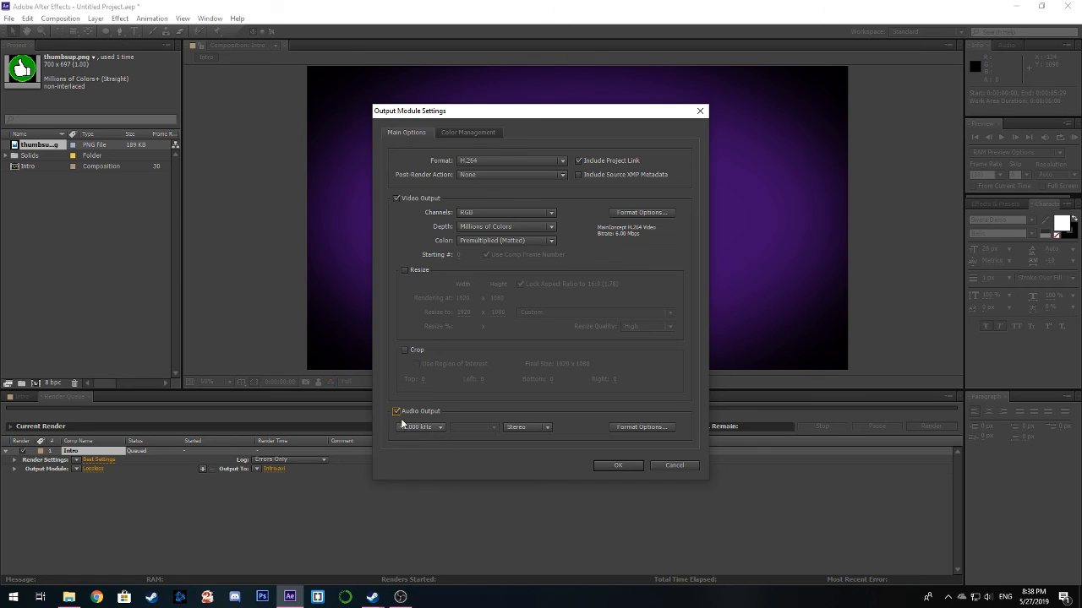
pyautogui.click(396, 412)
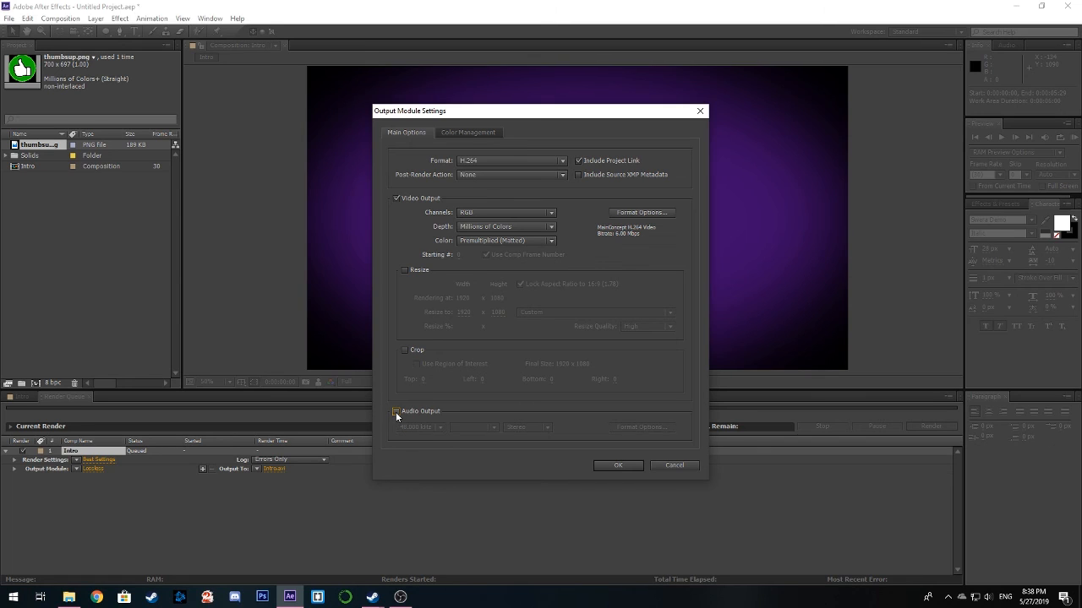
pyautogui.click(396, 412)
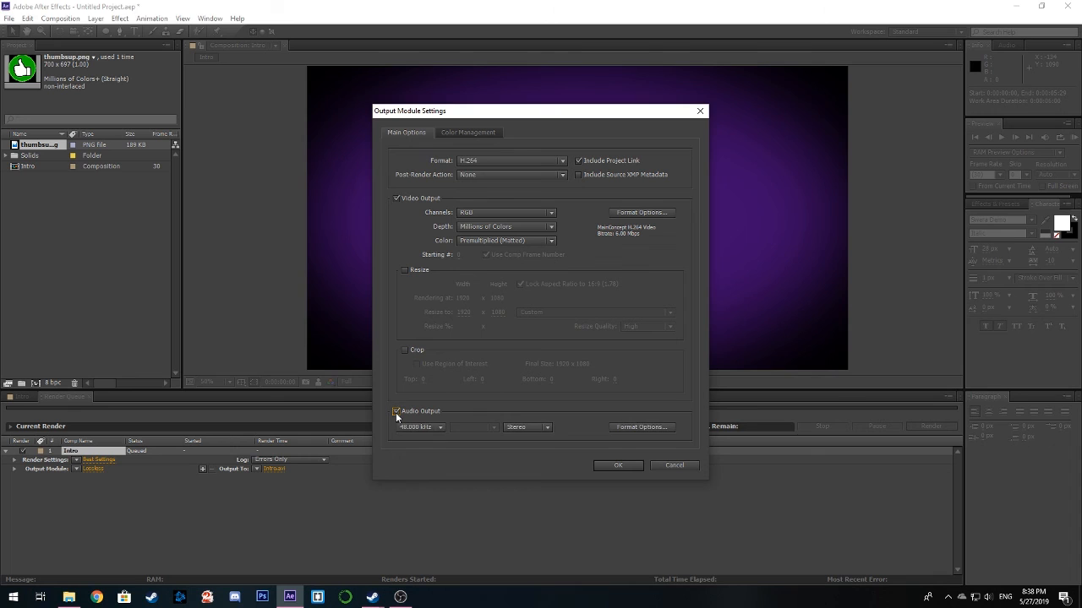
pyautogui.click(617, 466)
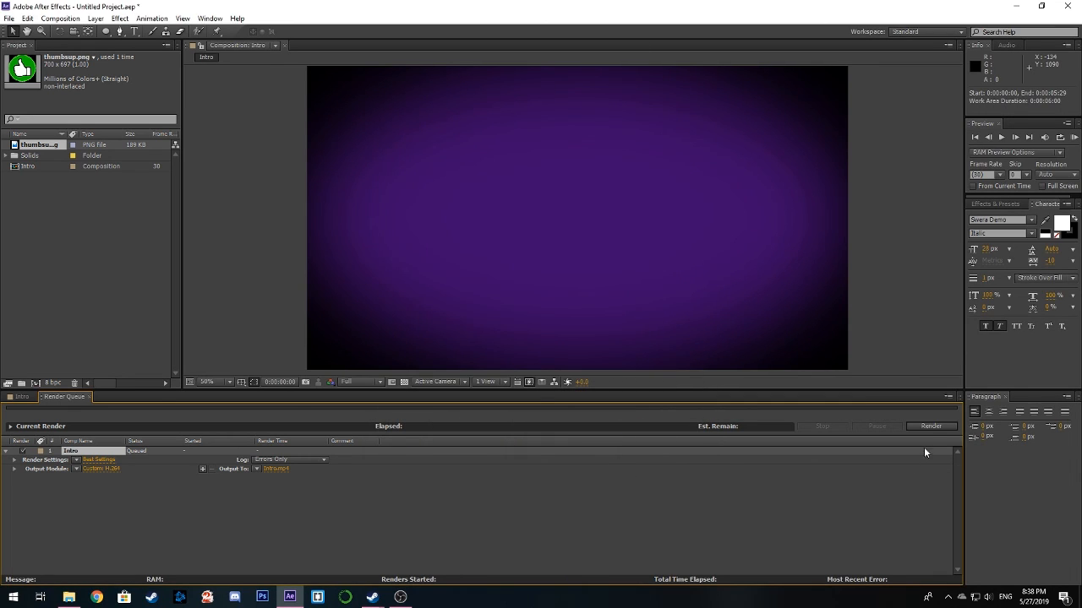
pyautogui.click(931, 427)
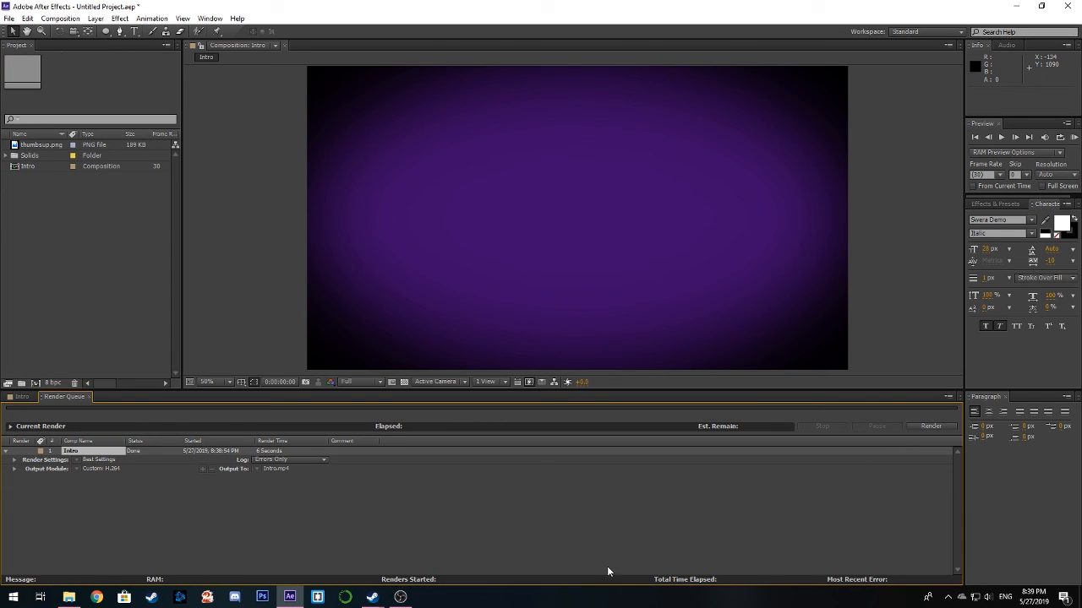
# - Switch to File Explorer, play the rendered Intro video from the Desktop full screen, and close the player and folder window
pyautogui.click(69, 597)
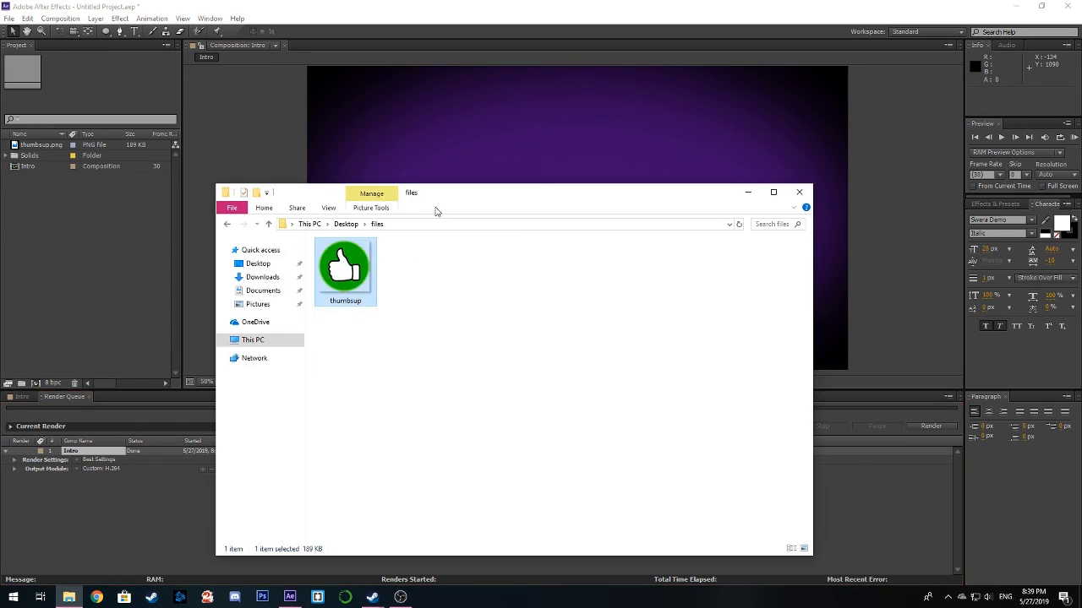
pyautogui.click(247, 268)
pyautogui.doubleClick(468, 277)
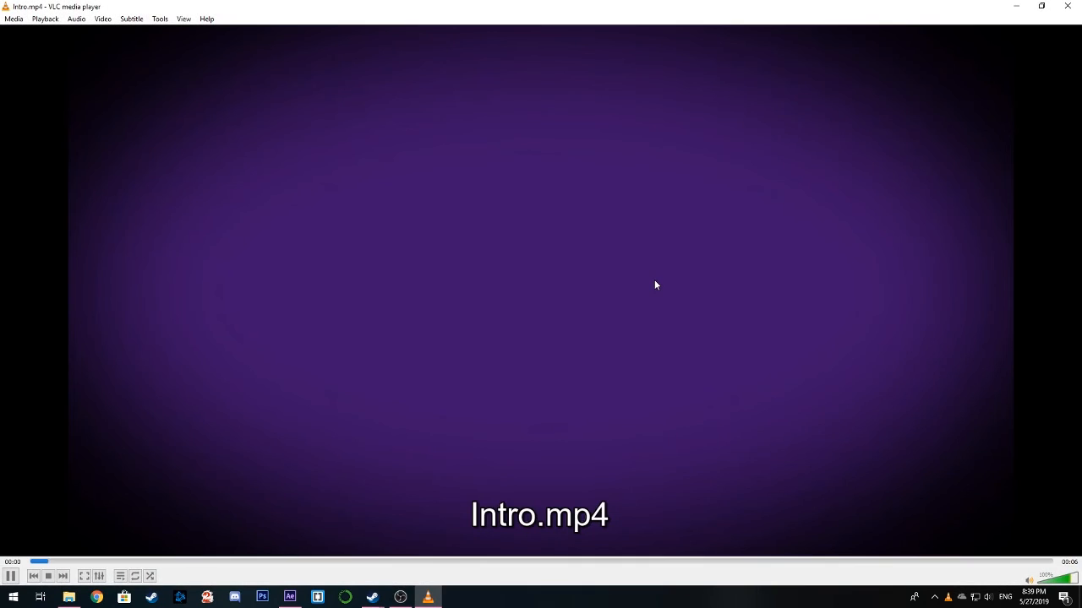
pyautogui.doubleClick(654, 281)
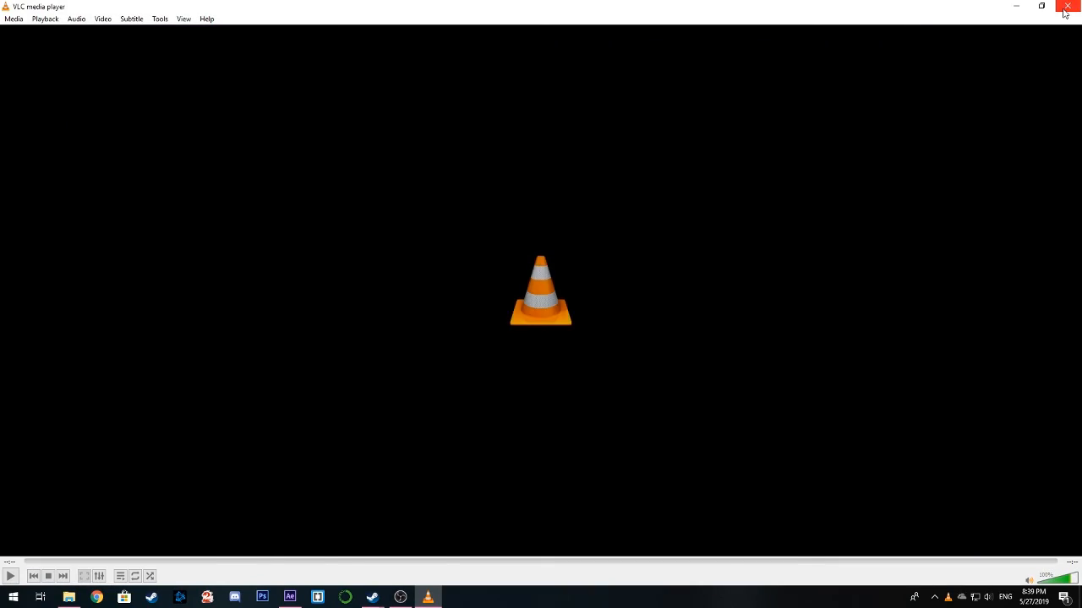
pyautogui.click(1067, 6)
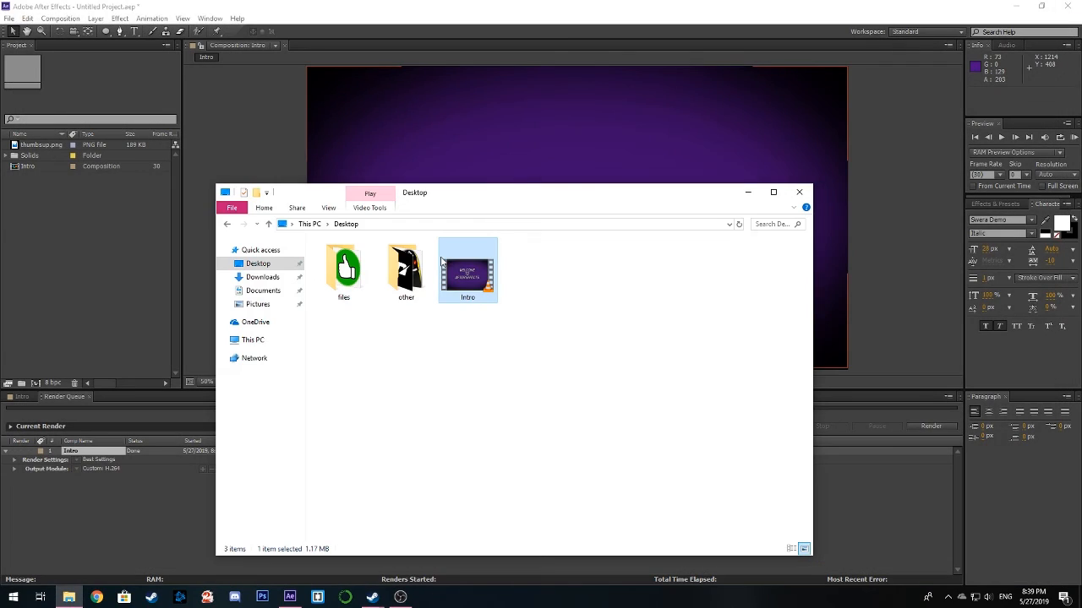
pyautogui.click(794, 191)
# - Return to the Intro timeline and shift the TO layer earlier to start at 0:00:01:14
pyautogui.click(21, 396)
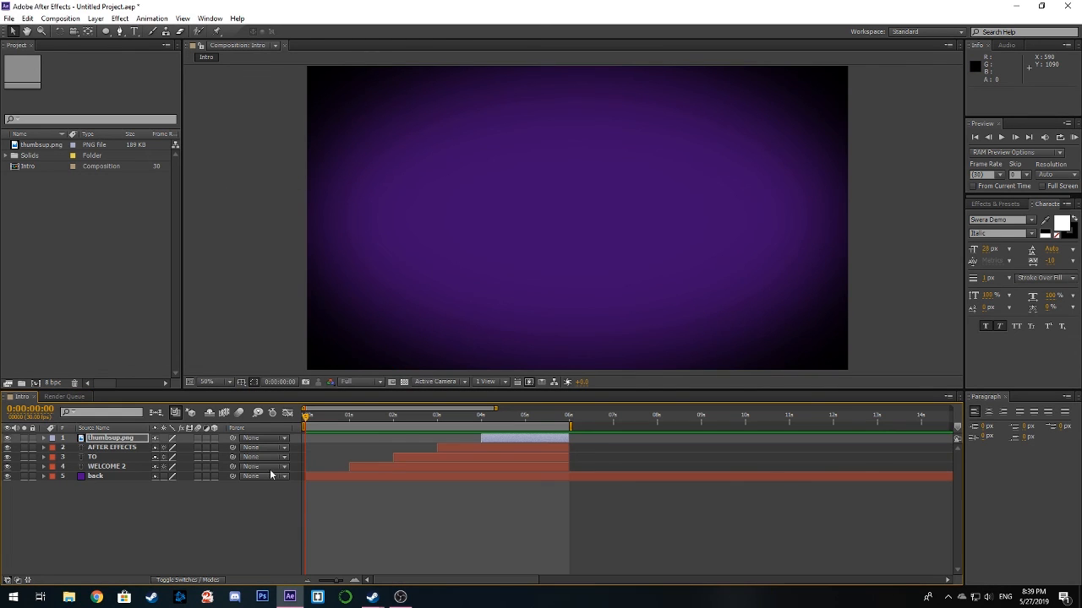
pyautogui.click(383, 466)
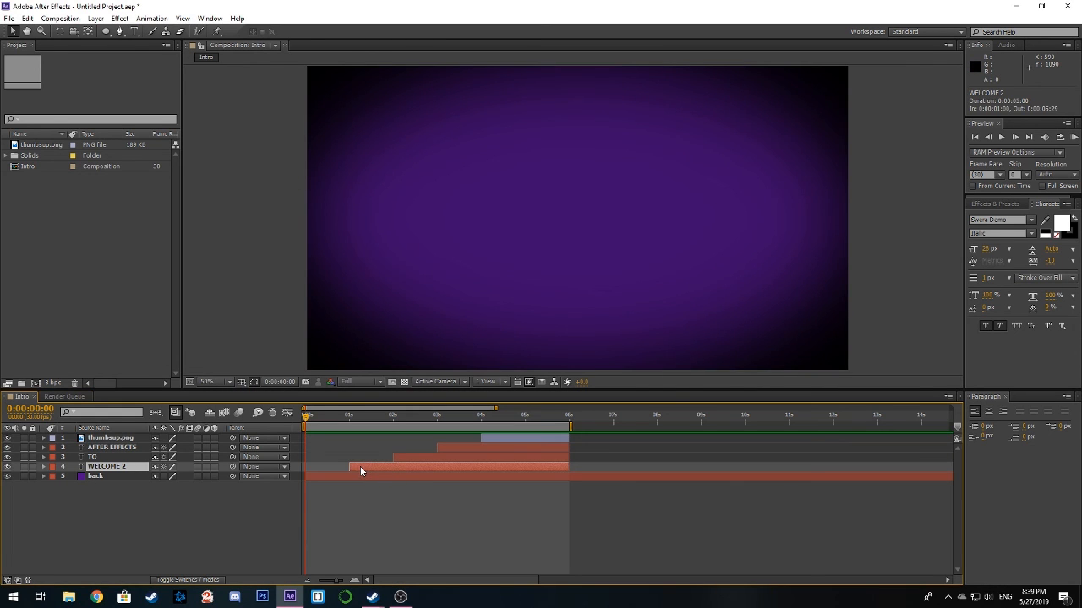
pyautogui.click(409, 458)
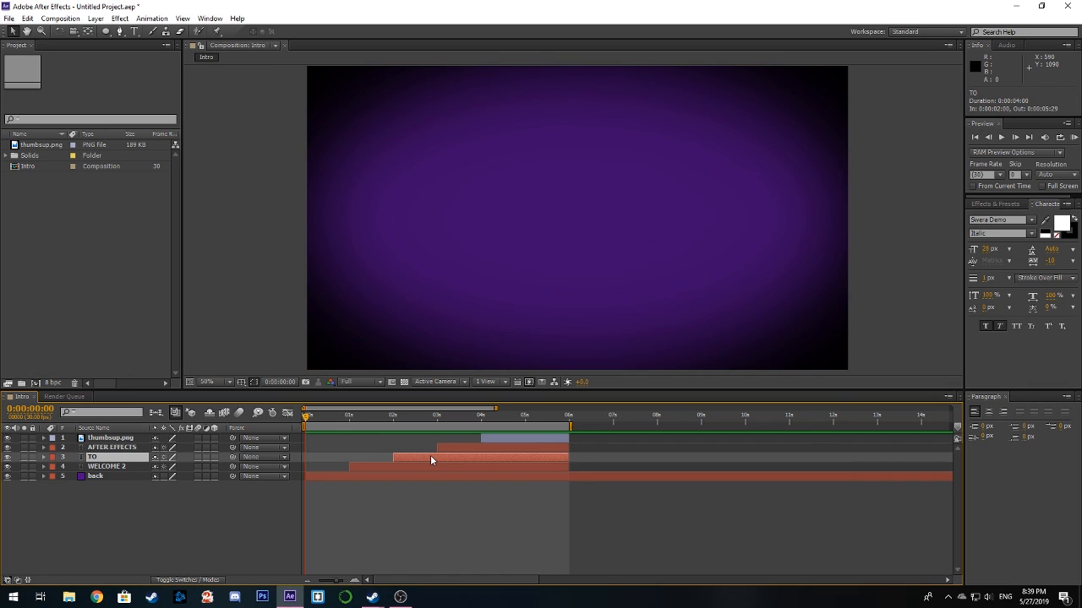
pyautogui.click(370, 413)
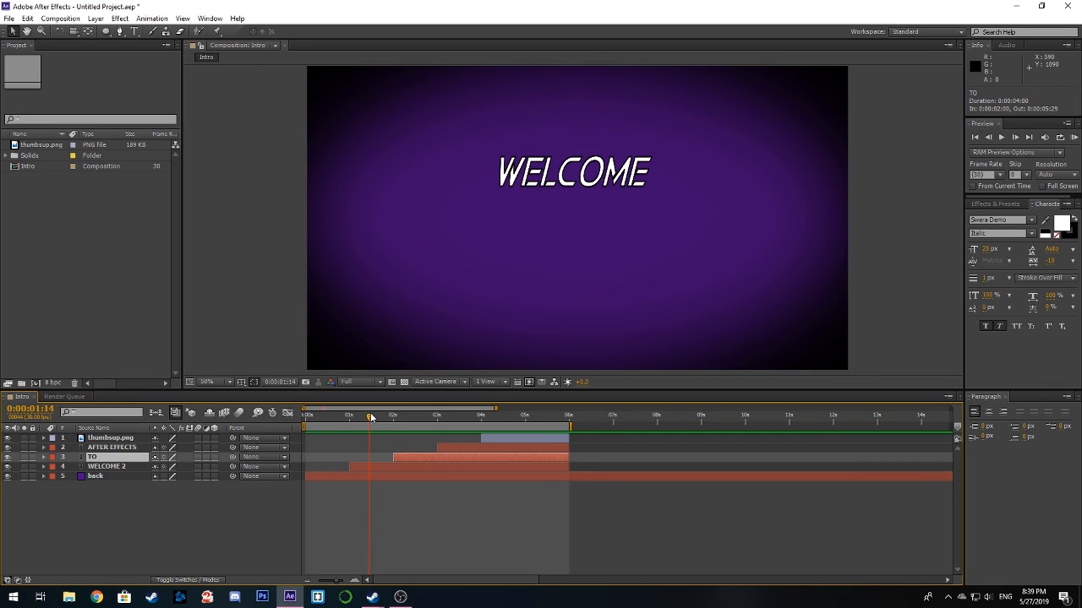
pyautogui.moveTo(410, 458); pyautogui.dragTo(387, 458)
# - Shift the AFTER EFFECTS layer to start at 0:00:02:00 and the thumbsup.png layer to start at 0:00:02:13
pyautogui.moveTo(370, 417); pyautogui.dragTo(393, 417)
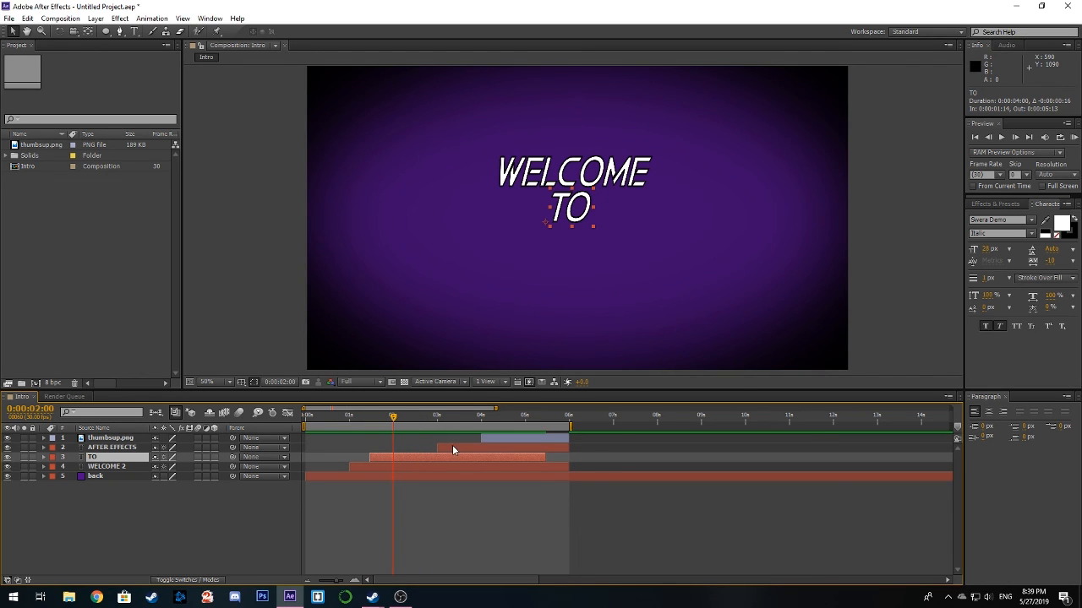
pyautogui.moveTo(452, 449); pyautogui.dragTo(410, 450)
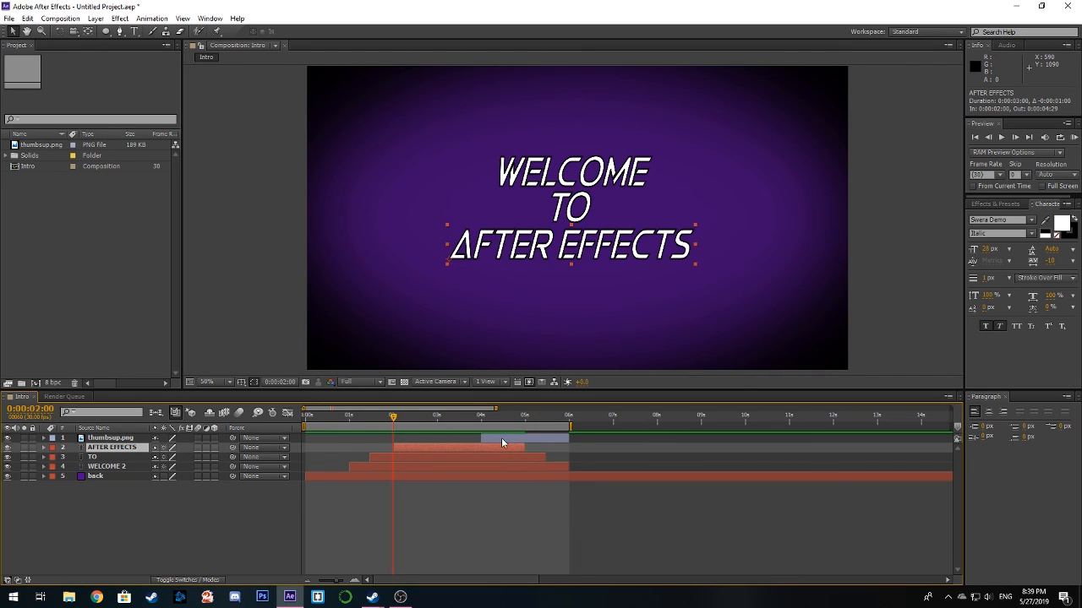
pyautogui.moveTo(501, 439); pyautogui.dragTo(434, 440)
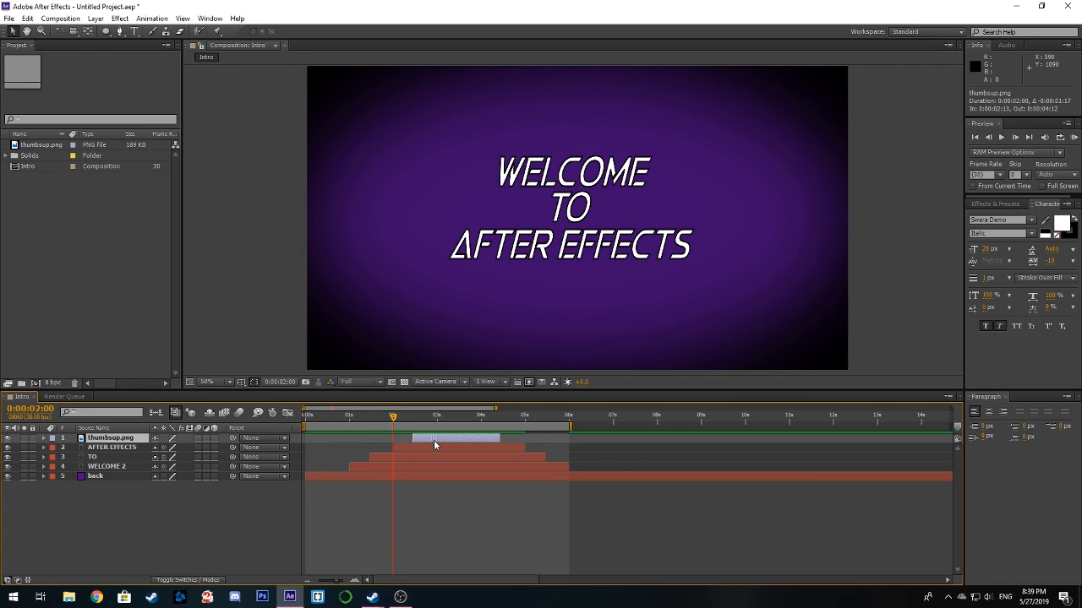
# - Extend the ends of the three text layers by one second together, and extend the thumbsup.png layer to 0:00:05:29
pyautogui.click(494, 450)
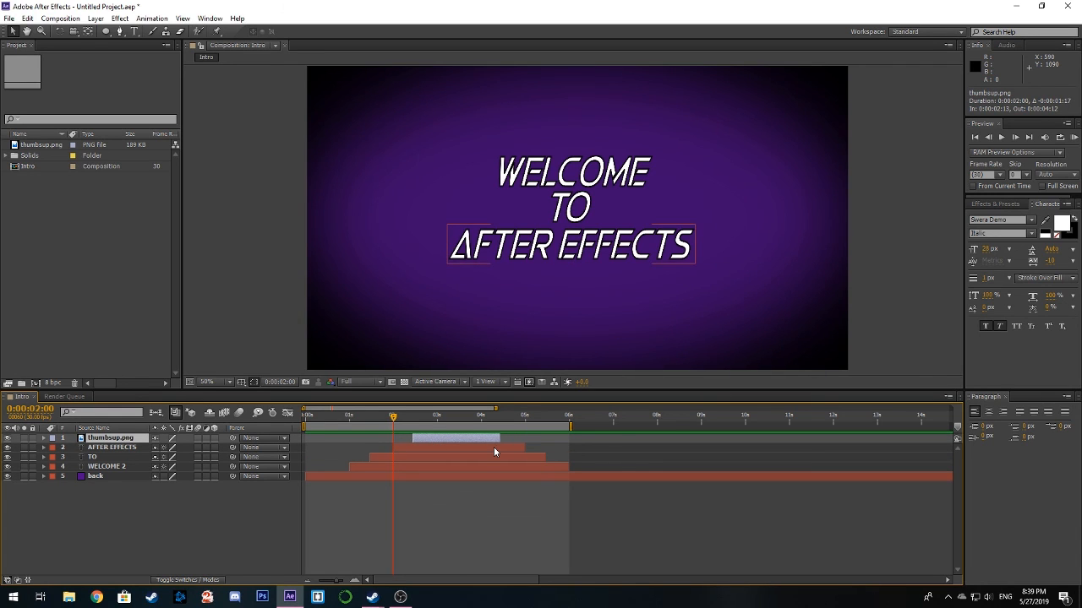
pyautogui.click(493, 447)
pyautogui.keyDown('shift'); pyautogui.click(491, 457); pyautogui.keyUp('shift')
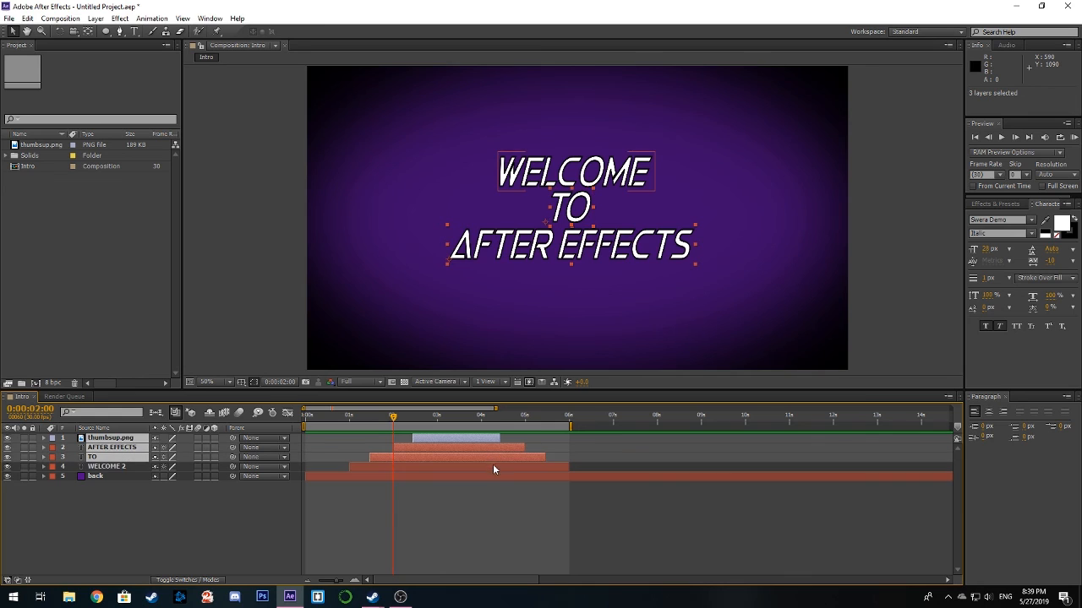
pyautogui.keyDown('shift'); pyautogui.click(493, 465); pyautogui.keyUp('shift')
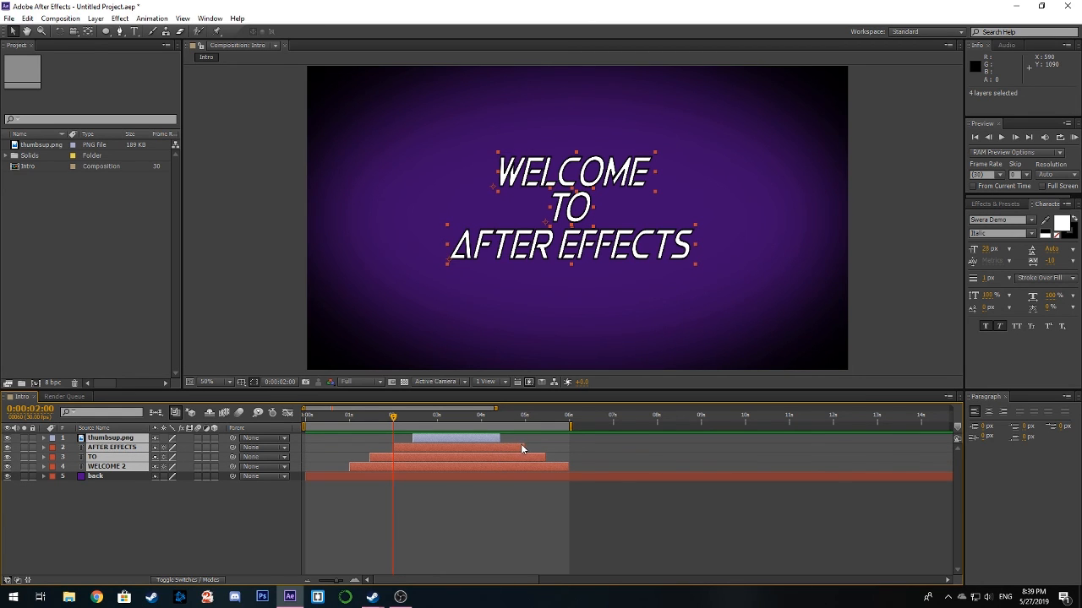
pyautogui.moveTo(524, 449); pyautogui.dragTo(567, 449)
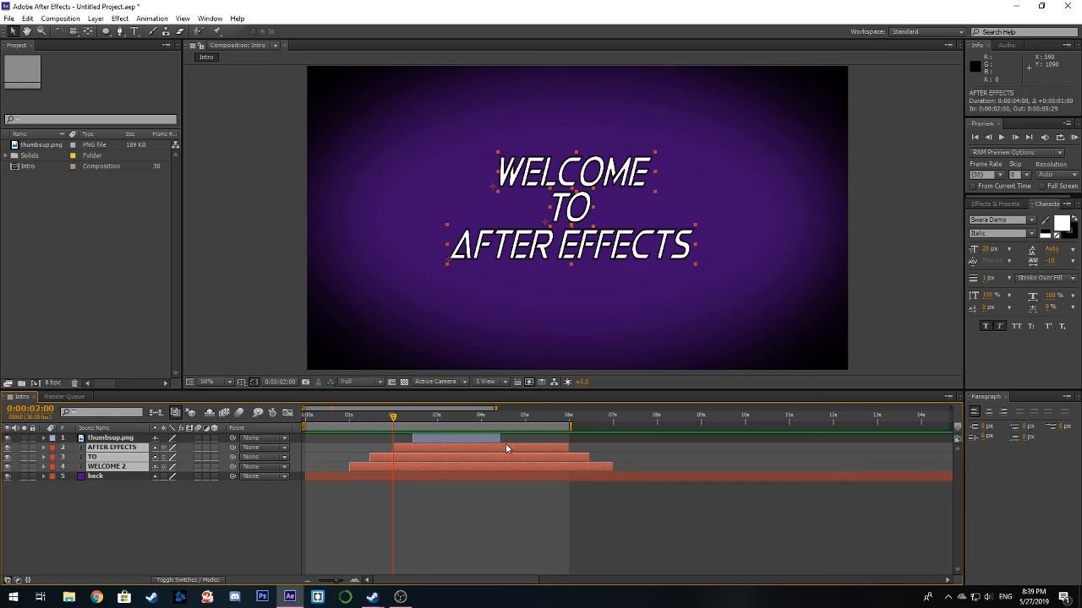
pyautogui.moveTo(499, 439); pyautogui.dragTo(569, 439)
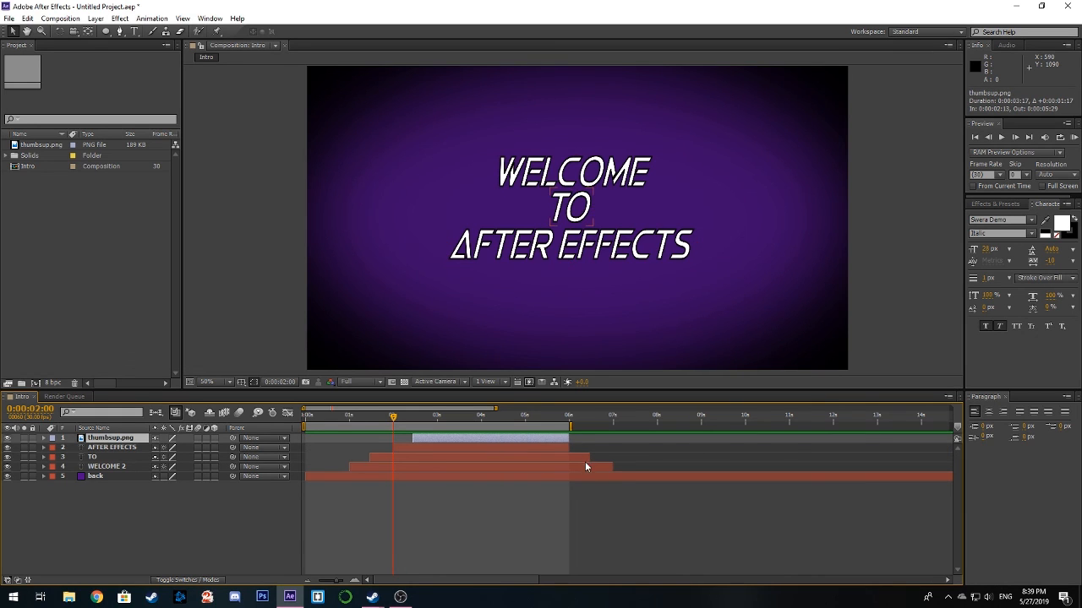
# - Trim the ends of the TO and WELCOME 2 layers to line up with the end of the thumbsup.png layer
pyautogui.click(586, 465)
pyautogui.moveTo(610, 467); pyautogui.dragTo(569, 467)
pyautogui.click(565, 438)
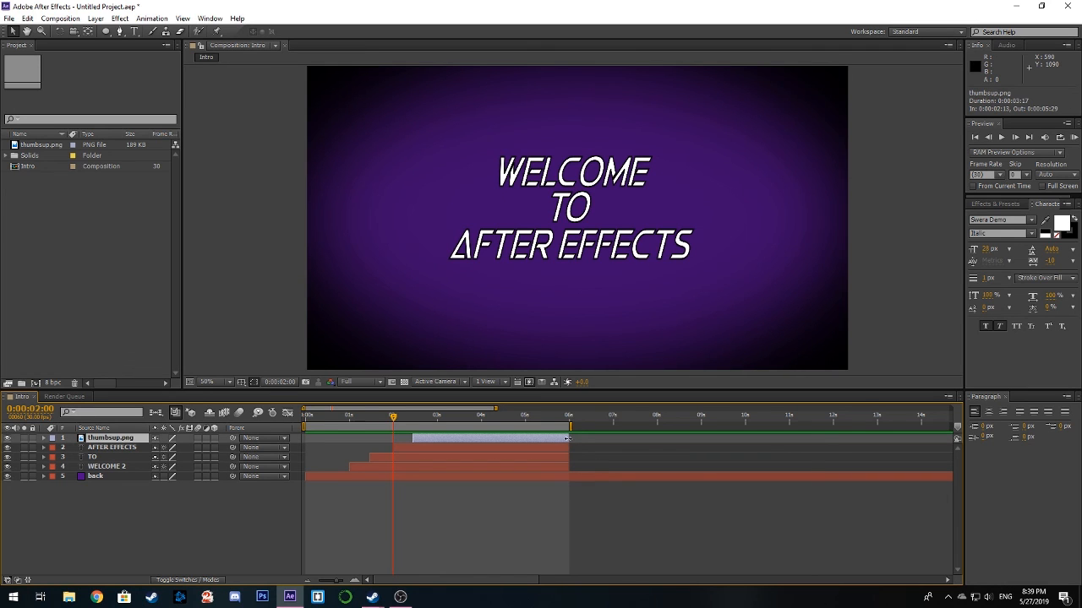
pyautogui.click(600, 494)
# - Scrub back to 0:00:01:15 and play a RAM preview of the retimed Intro composition, then stop it
pyautogui.moveTo(393, 420); pyautogui.dragTo(371, 420)
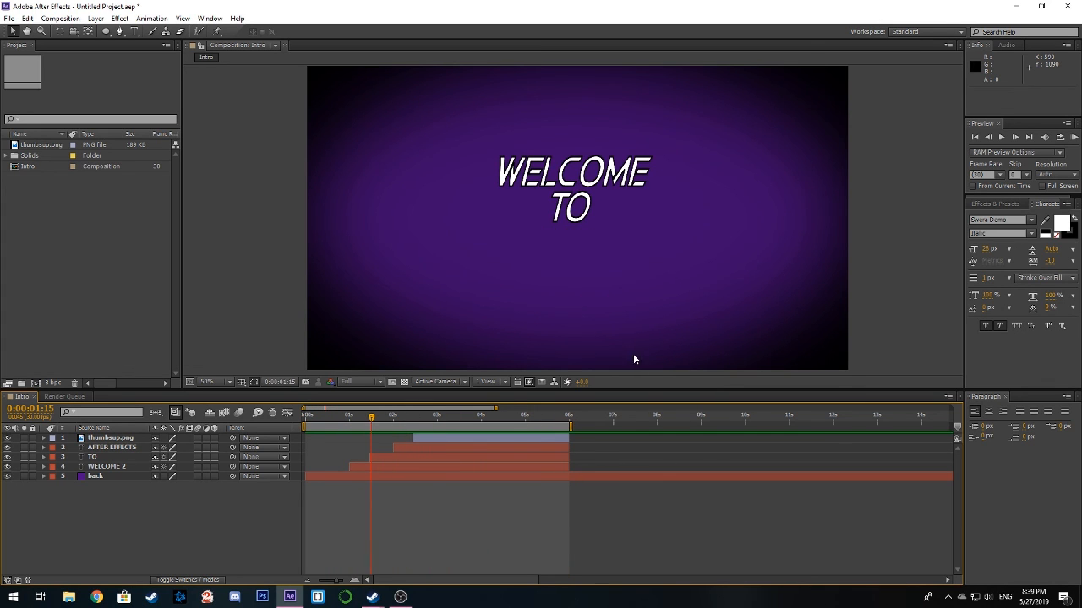
pyautogui.click(1073, 137)
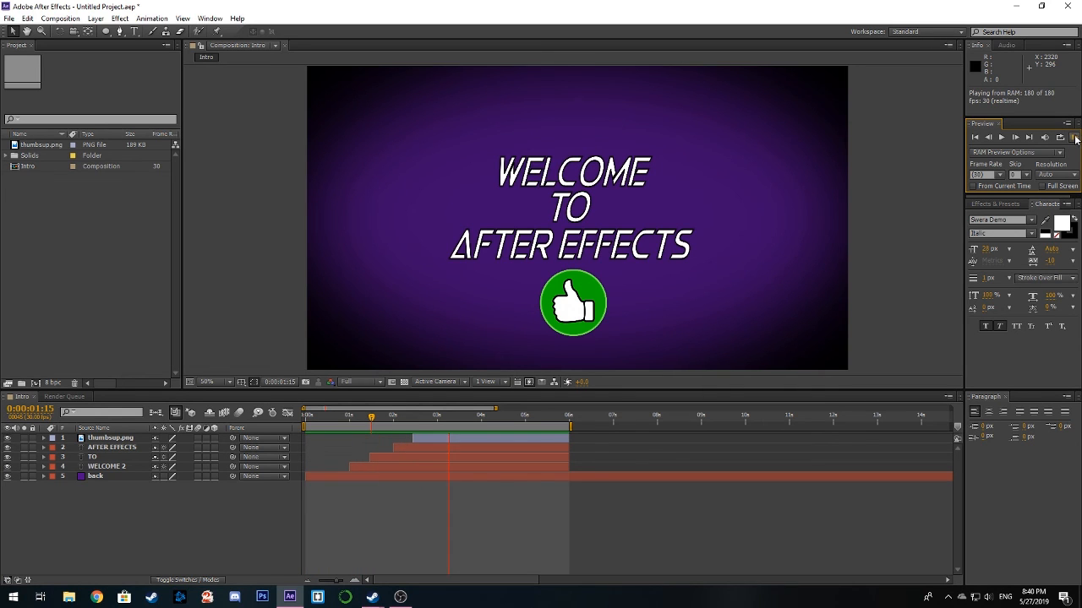
pyautogui.click(1075, 139)
# - Scrub the Intro timeline from the start to 0:00:03:01, select the thumbs-up image there, and return to 0:00:00:00
pyautogui.moveTo(373, 420); pyautogui.dragTo(306, 421)
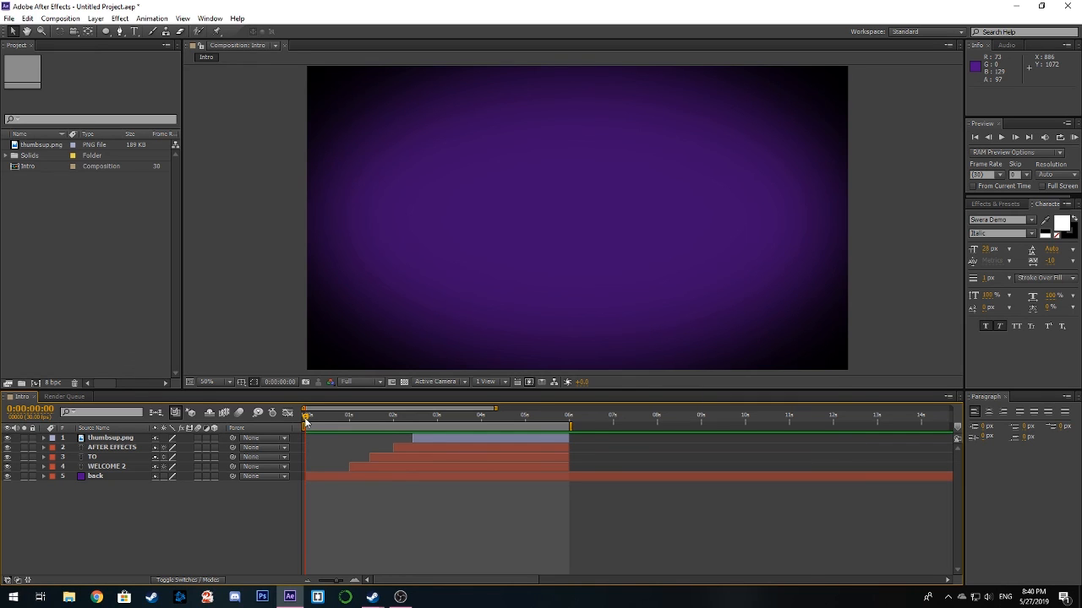
pyautogui.moveTo(306, 420); pyautogui.dragTo(438, 412)
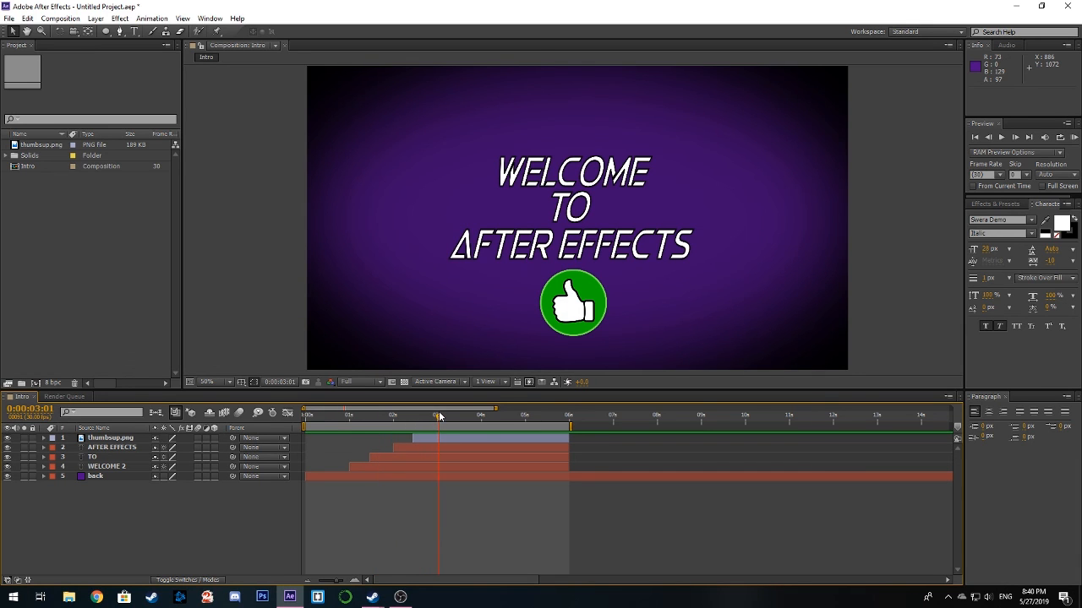
pyautogui.click(570, 329)
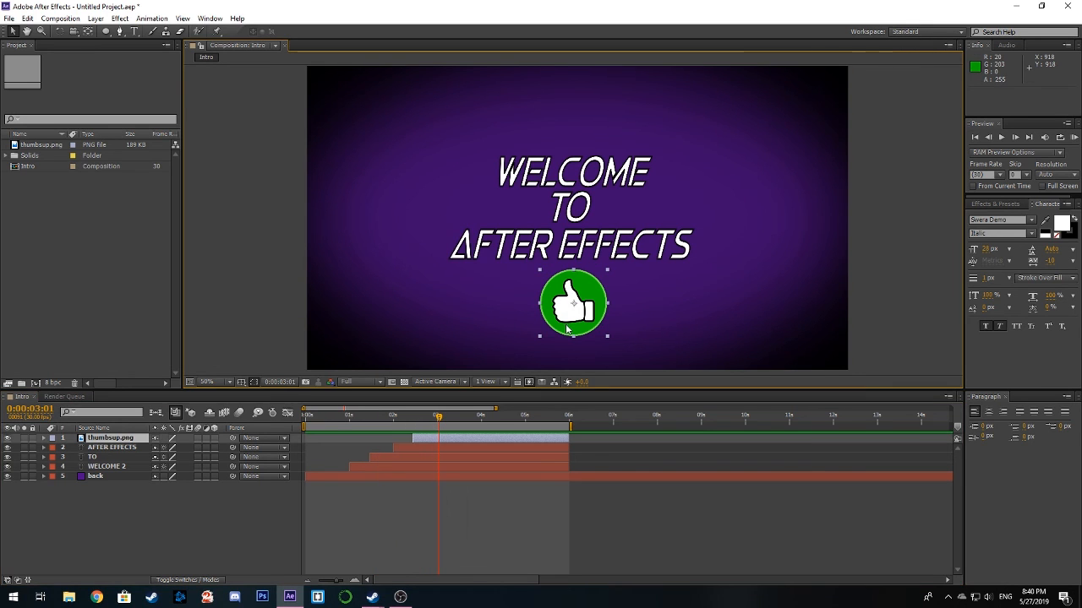
pyautogui.moveTo(438, 416); pyautogui.dragTo(305, 415)
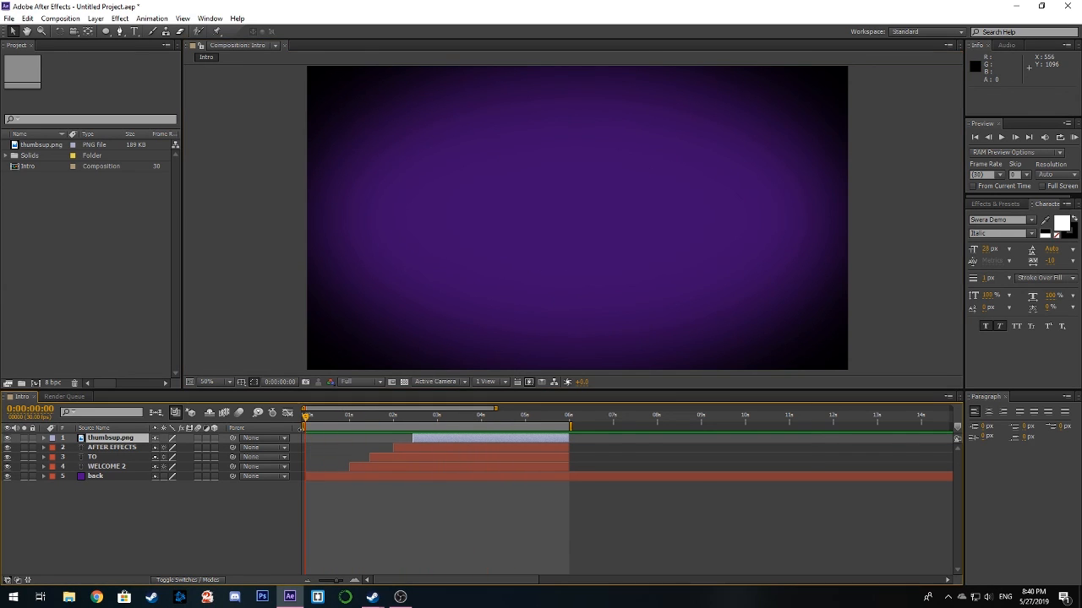